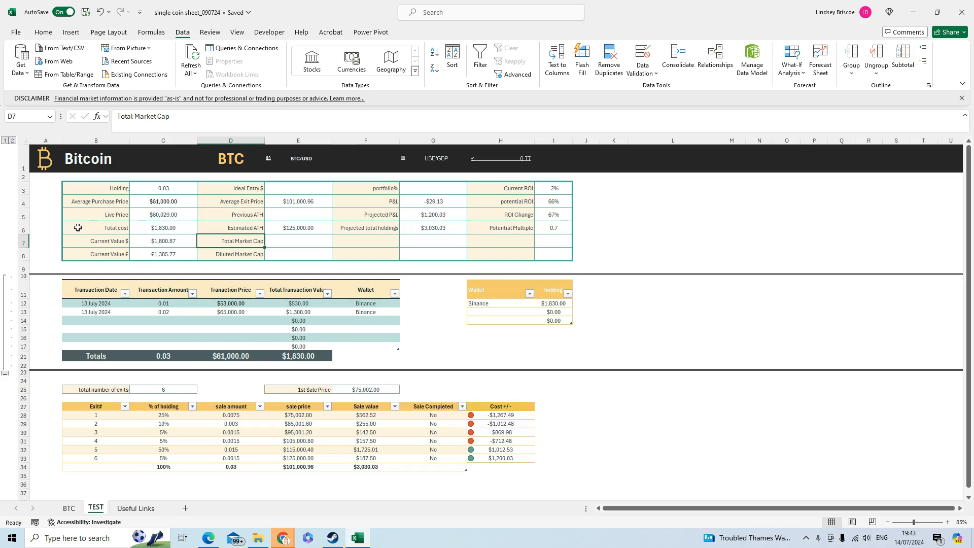
Step: Examine the formulas behind the summary block's holding, price, cost and current value cells, the USD/GBP rate, average exit price and estimated ATH
left_click(170, 189)
left_click(183, 202)
left_click(185, 218)
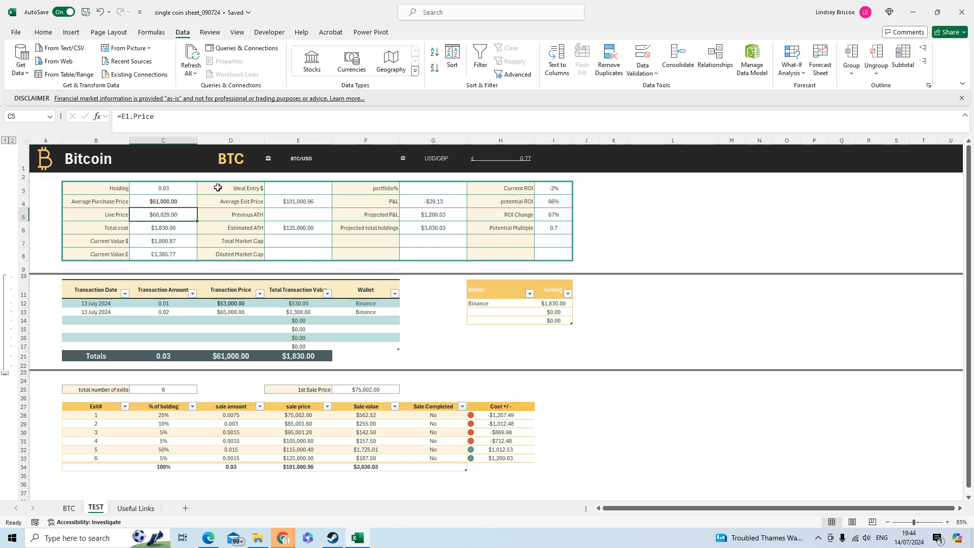
left_click(182, 229)
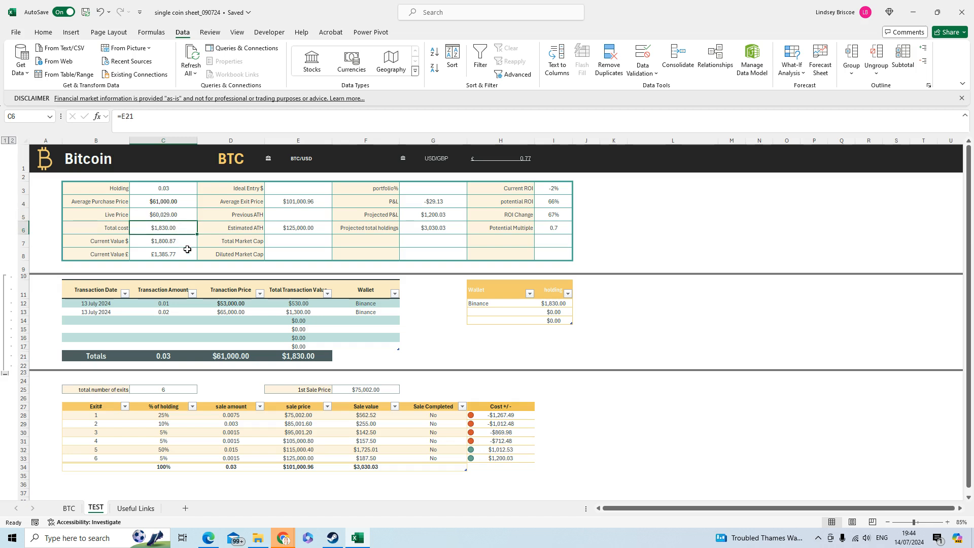
left_click(179, 244)
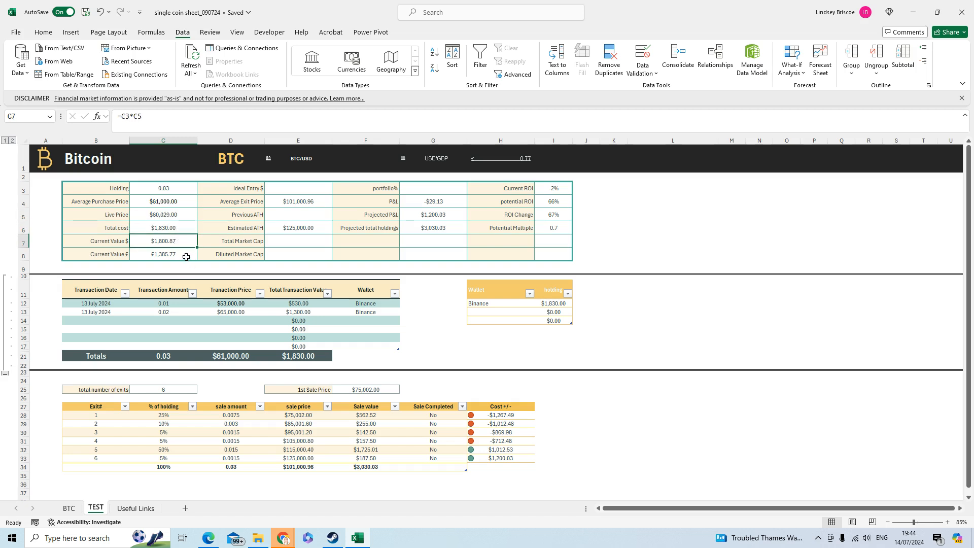
left_click(186, 256)
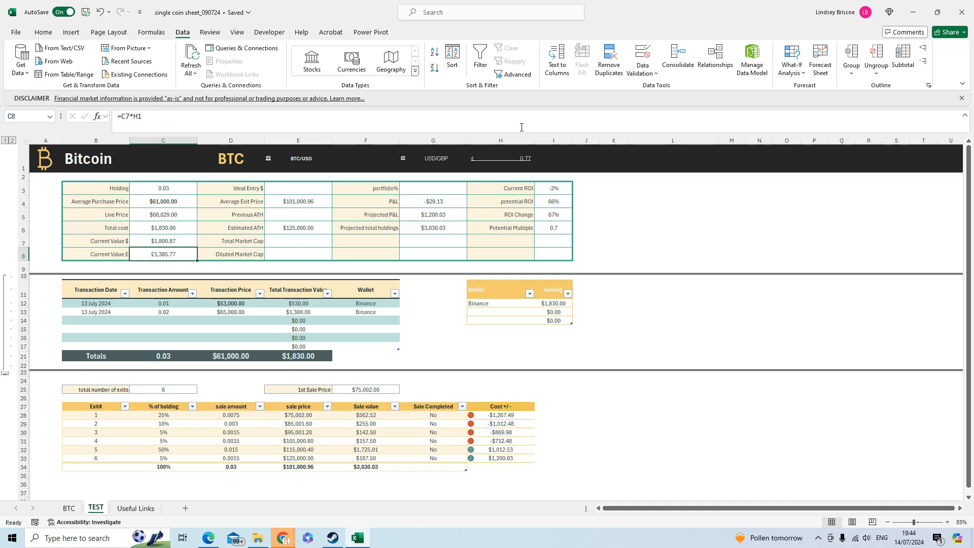
left_click(438, 161)
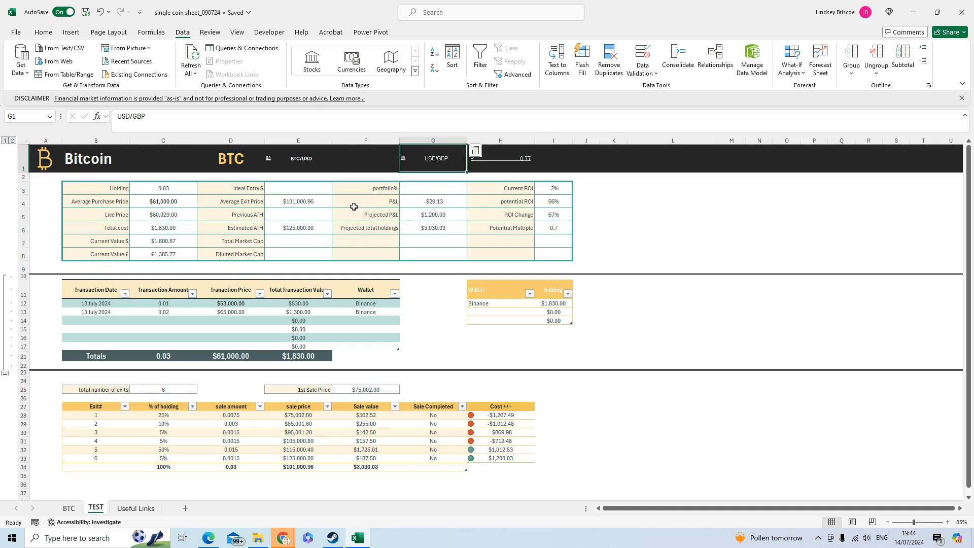
left_click(326, 202)
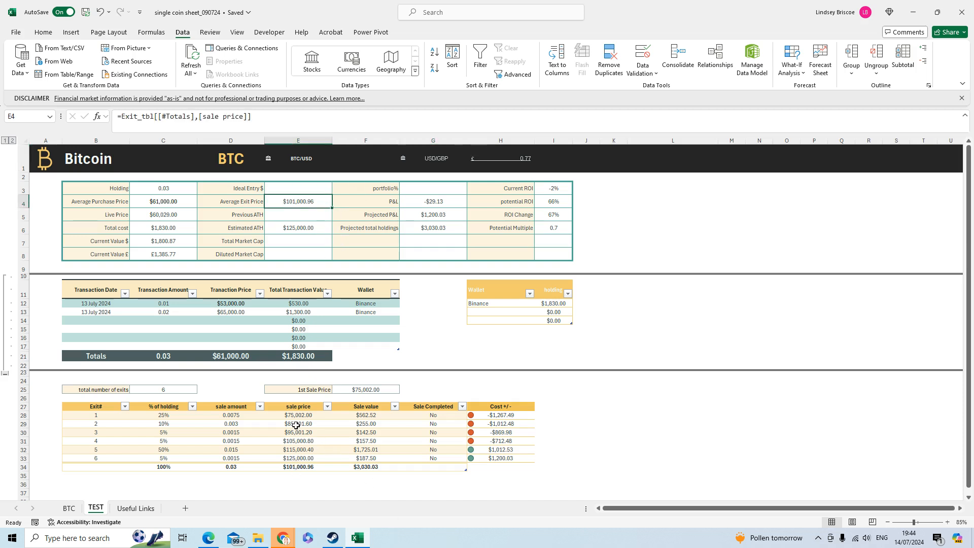
key("Down")
key("Down")
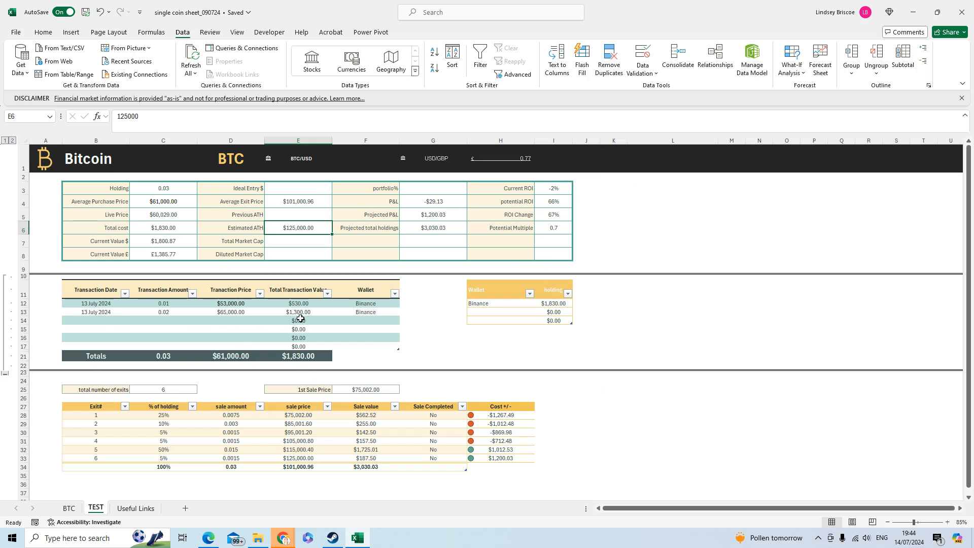
Step: Examine the transactions table's average price formula in the Totals row and its Wallet column
left_click(239, 356)
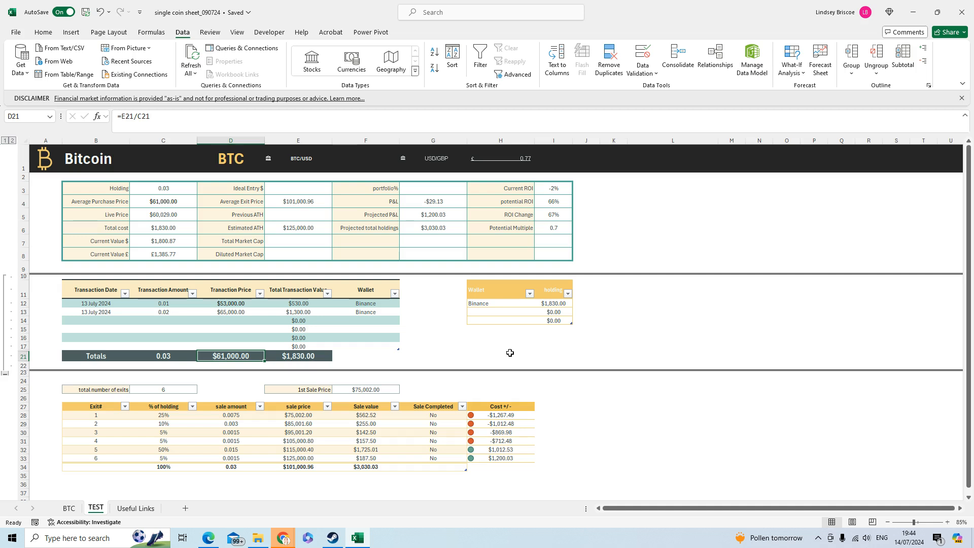
left_click_drag(378, 311, 380, 338)
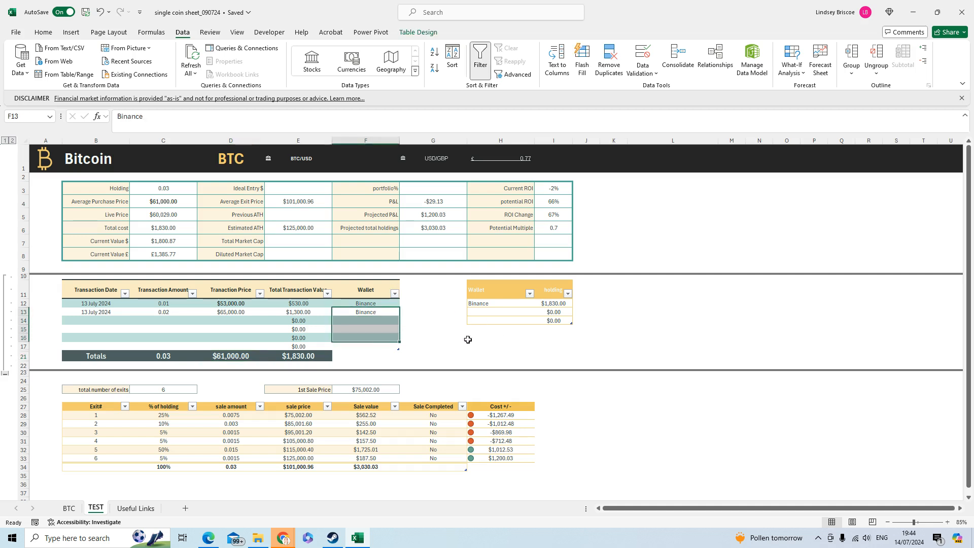
left_click(349, 321)
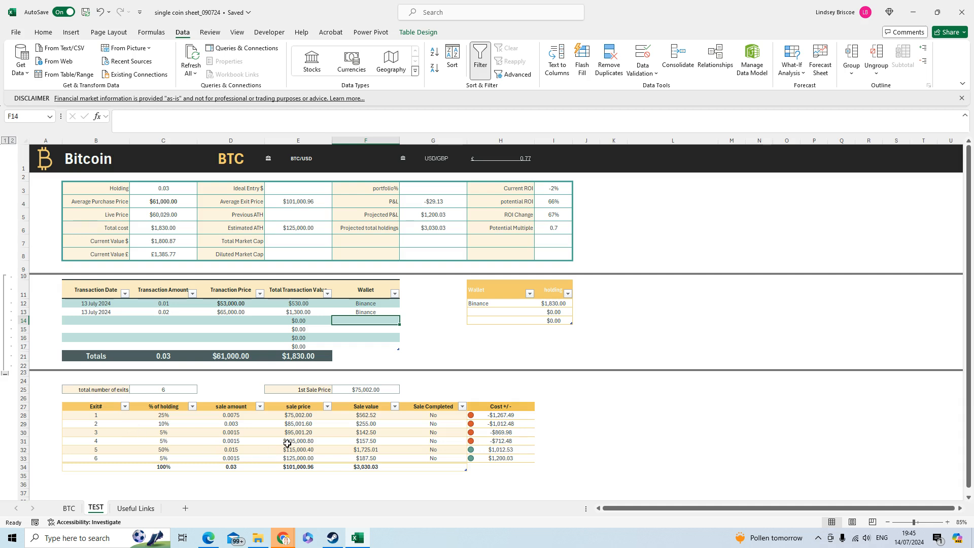
Step: Review the exit plan's 1st Sale Price, the Estimated ATH and the % of holding assigned to each exit
left_click(361, 391)
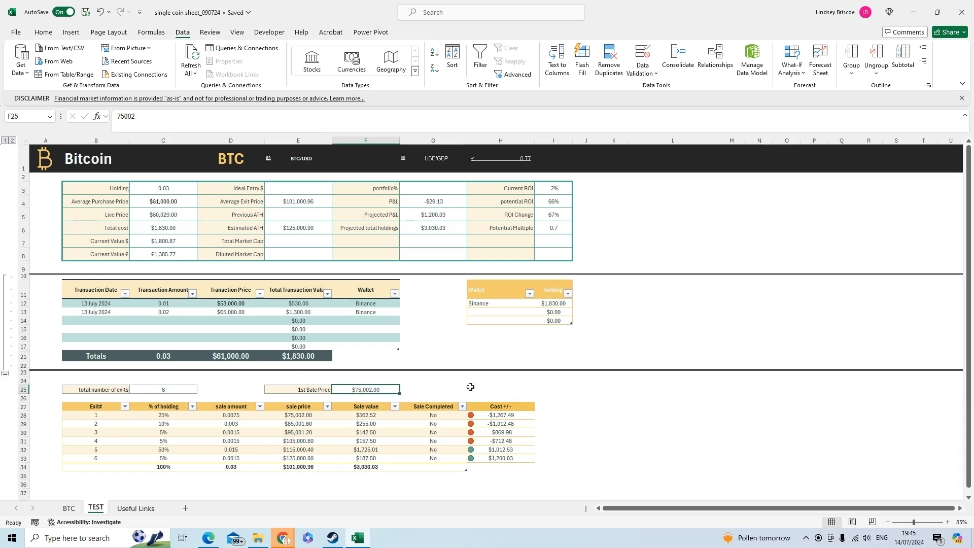
left_click(310, 228)
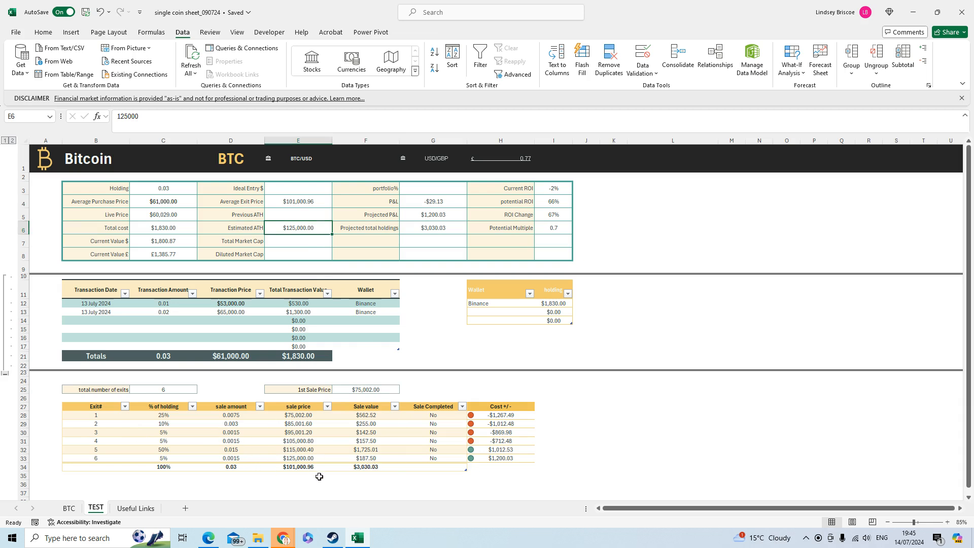
left_click(165, 423)
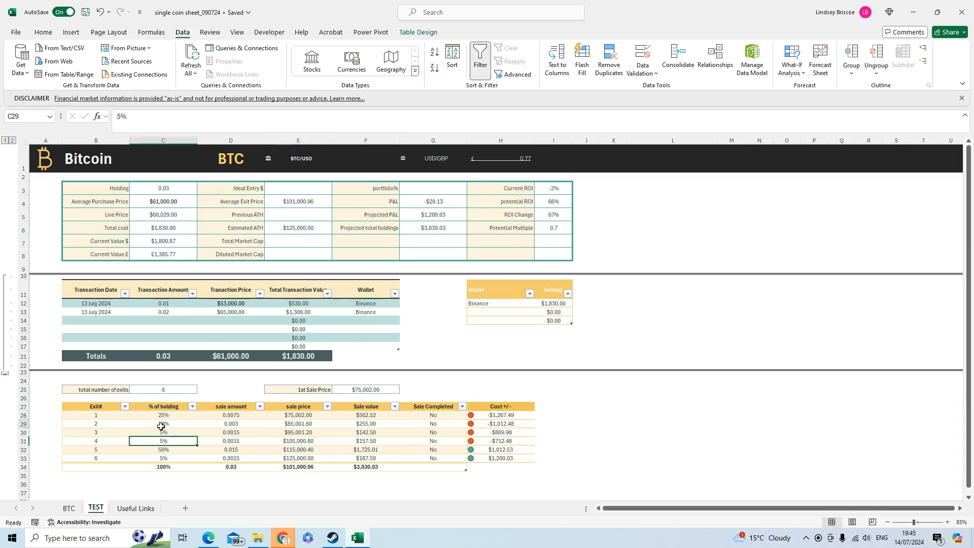
left_click(157, 415)
left_click(160, 440)
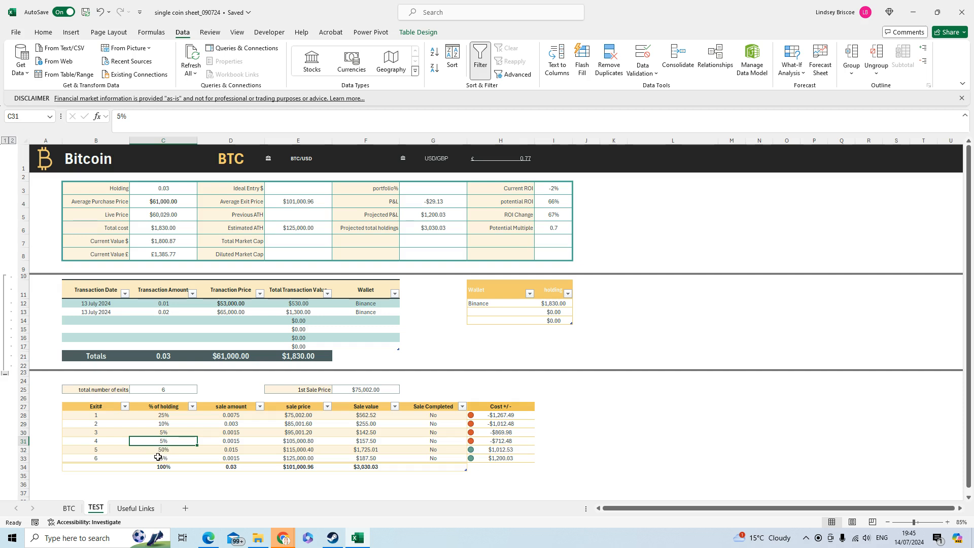
left_click(159, 452)
left_click(148, 433)
left_click(157, 441)
Step: Inspect the exit table's Cost +/- values for all six exits against the total transaction value in E21
left_click_drag(518, 416, 521, 445)
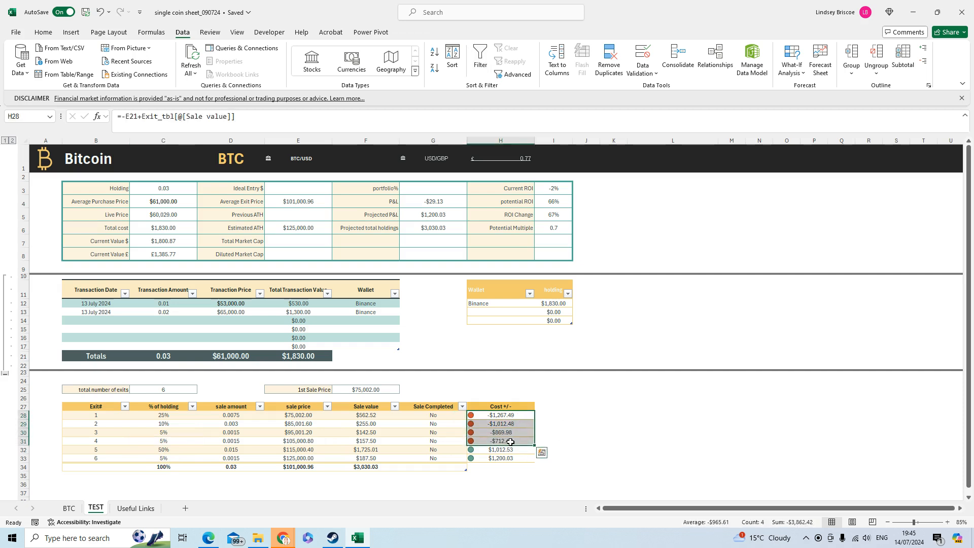
left_click(511, 442)
left_click_drag(499, 416, 492, 441)
left_click(307, 357)
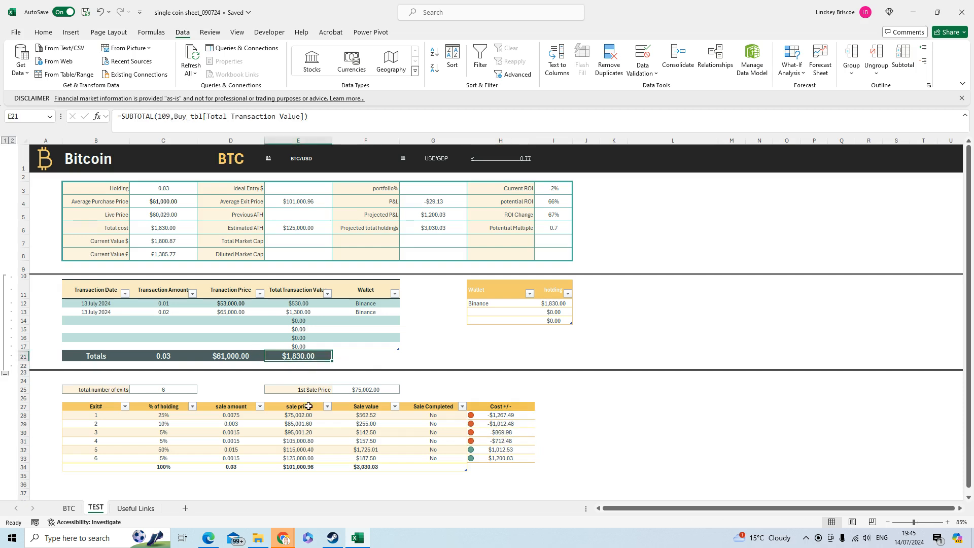
left_click_drag(507, 449, 503, 458)
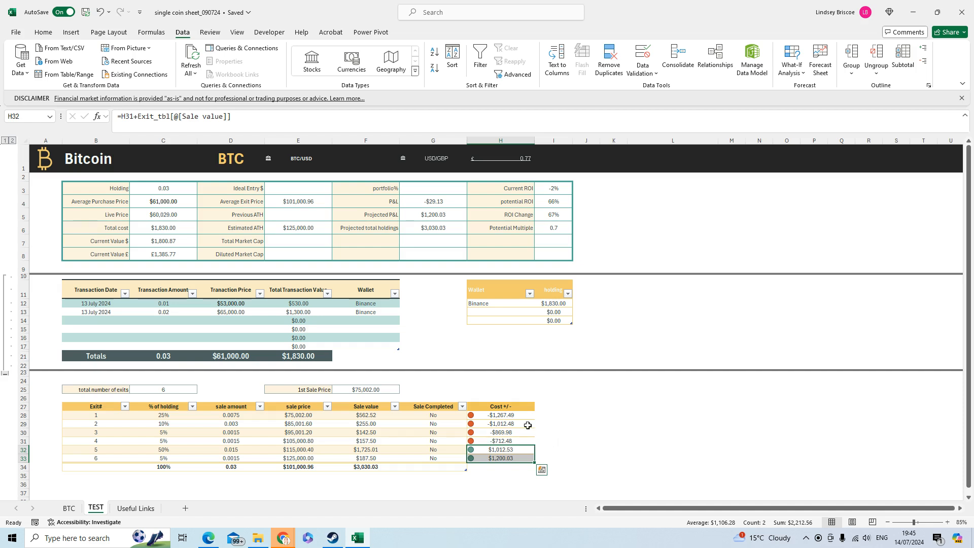
left_click(559, 434)
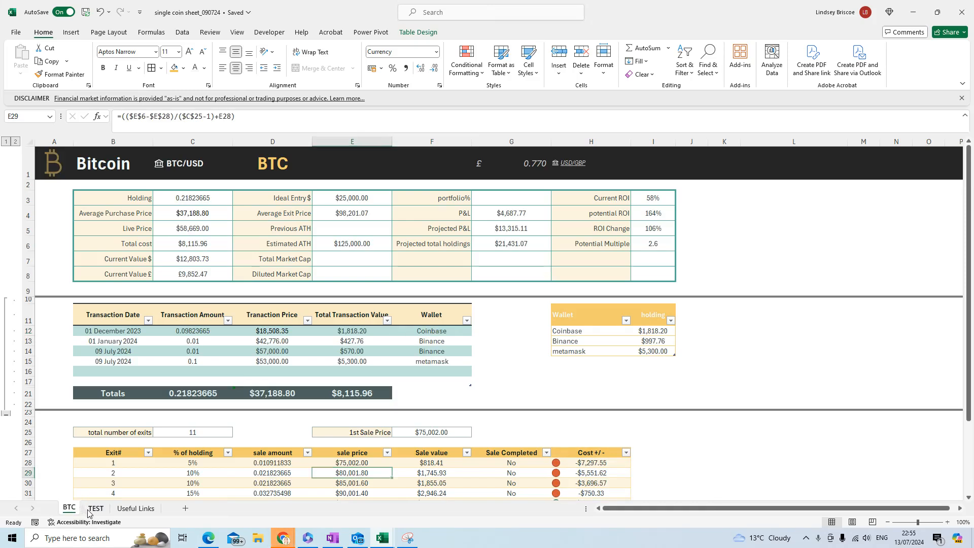
Step: On the TEST sheet, link the Holding cell C3 to the total transaction amount in C21
left_click(89, 509)
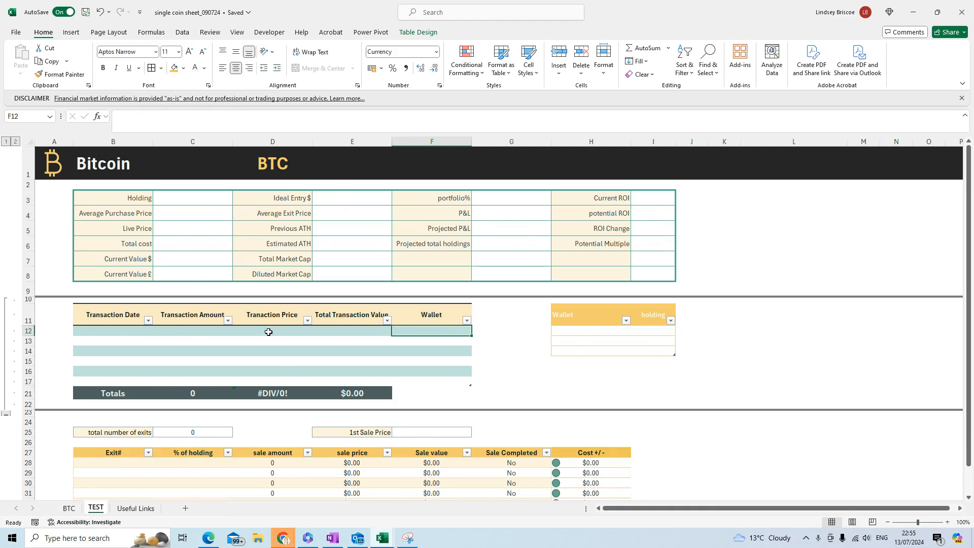
scroll(269, 333, "down", 2)
scroll(355, 401, "up", 2)
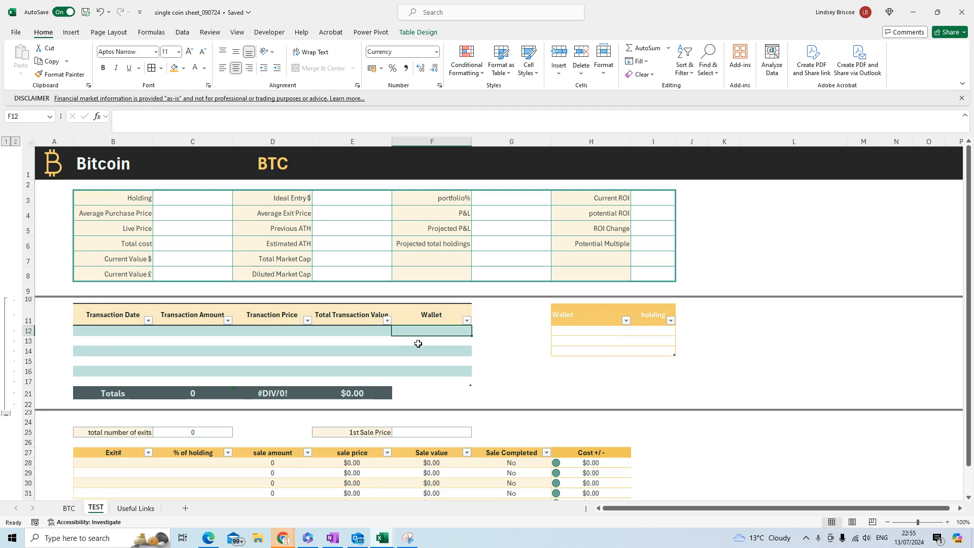
left_click(185, 199)
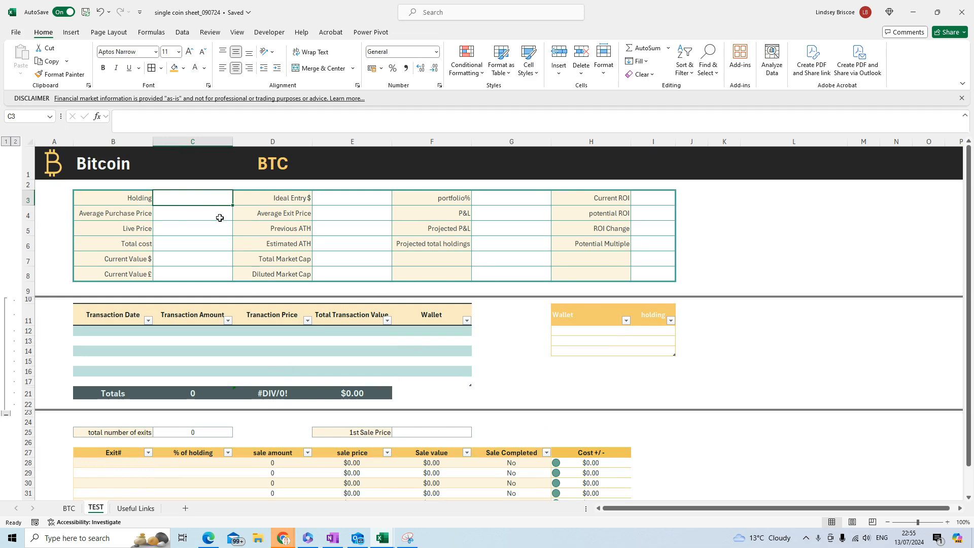
type("=")
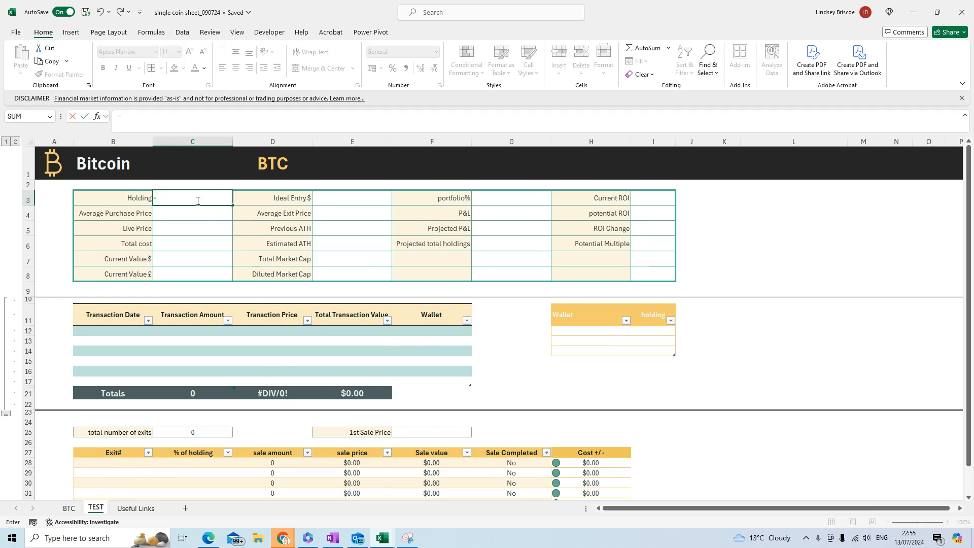
left_click(194, 393)
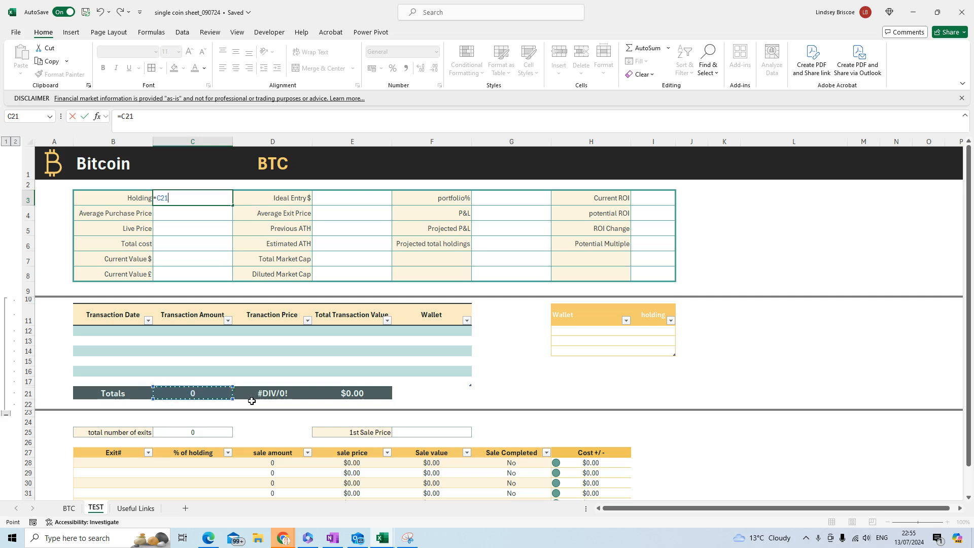
key("Return")
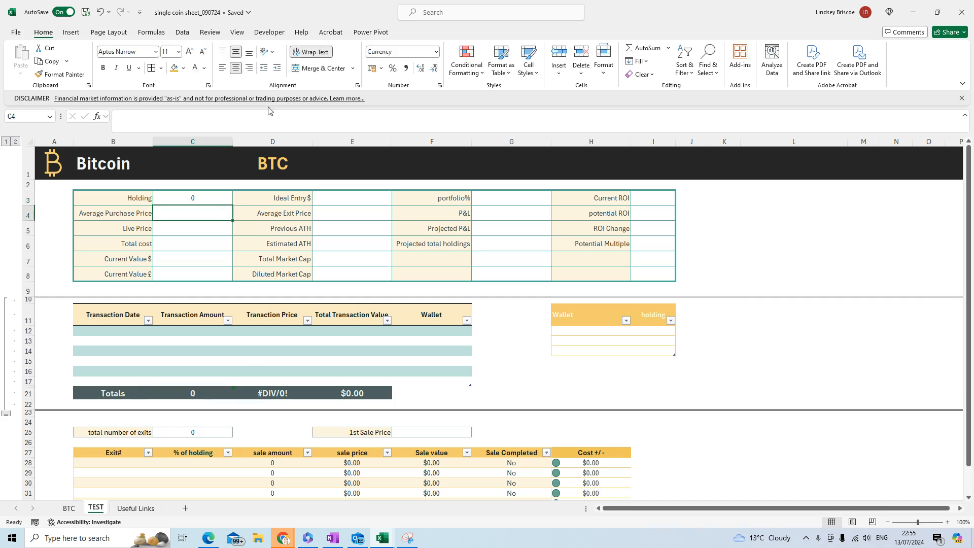
Step: Enter a transaction amount of 0.01 and the date 13/07 in the first row of the transactions table
left_click(183, 332)
type("0.01")
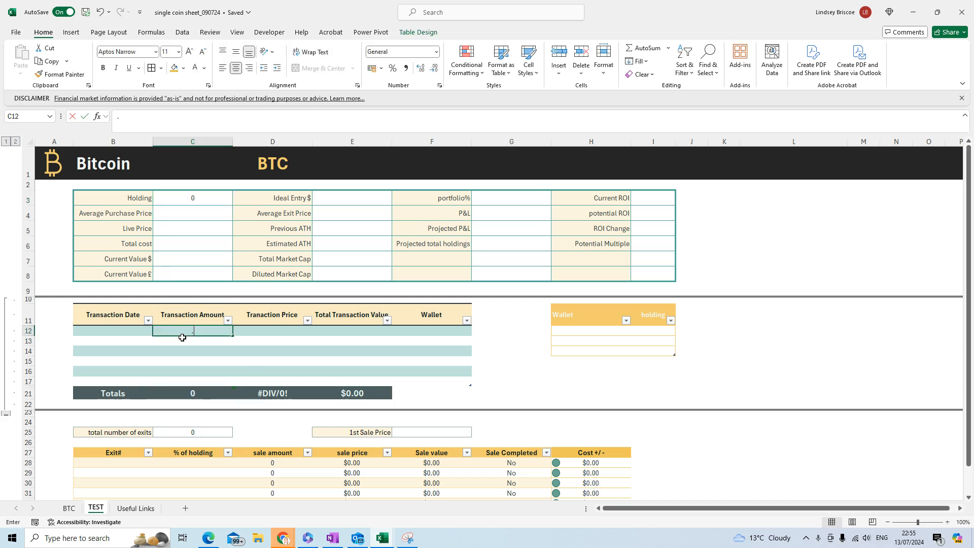
key("Return")
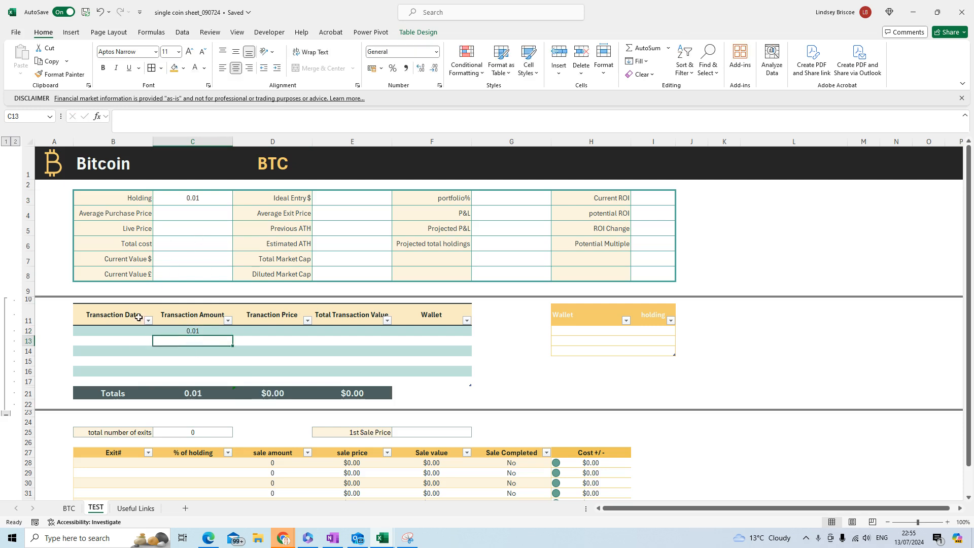
left_click(117, 329)
type("13/07")
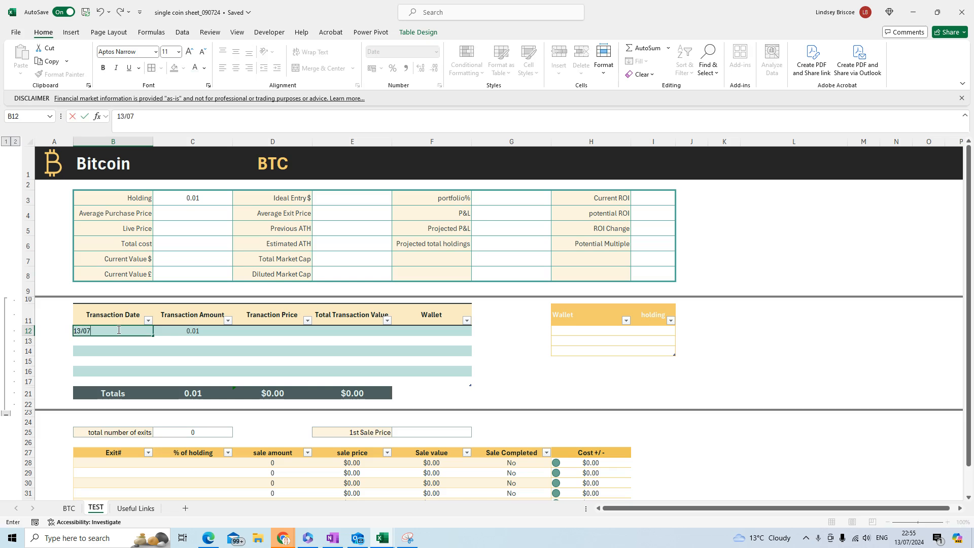
key("Tab")
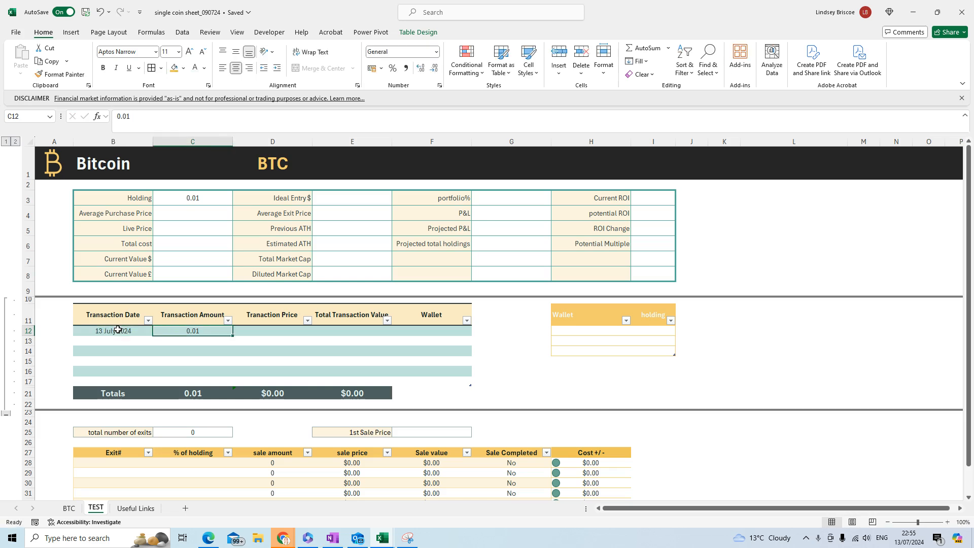
left_click(118, 330)
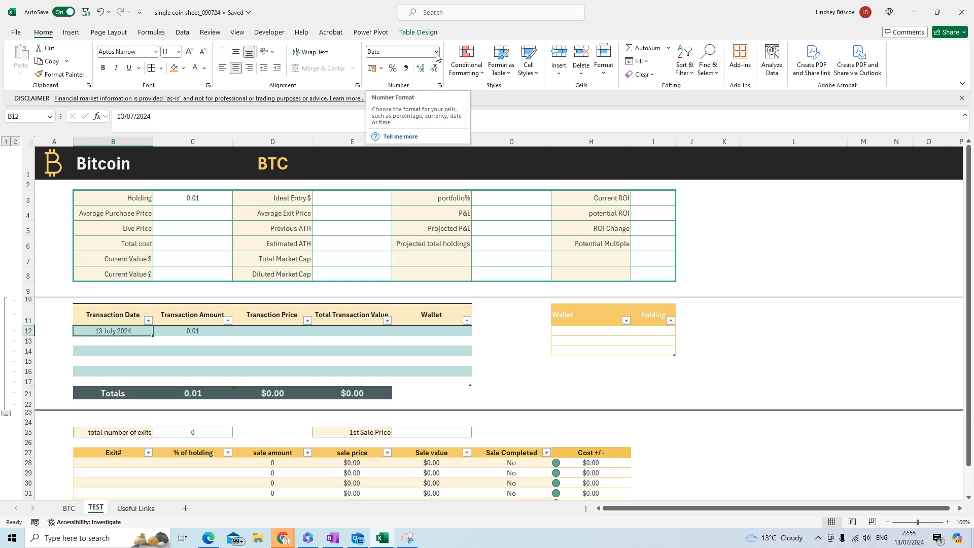
left_click(229, 333)
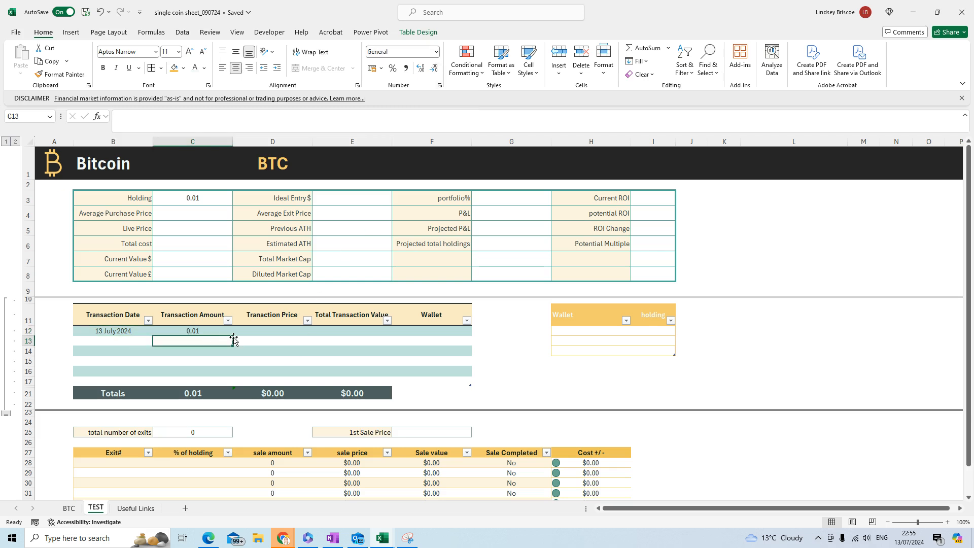
Step: Set the first transaction's price to 53000 in D12
left_click(300, 332)
type("53000")
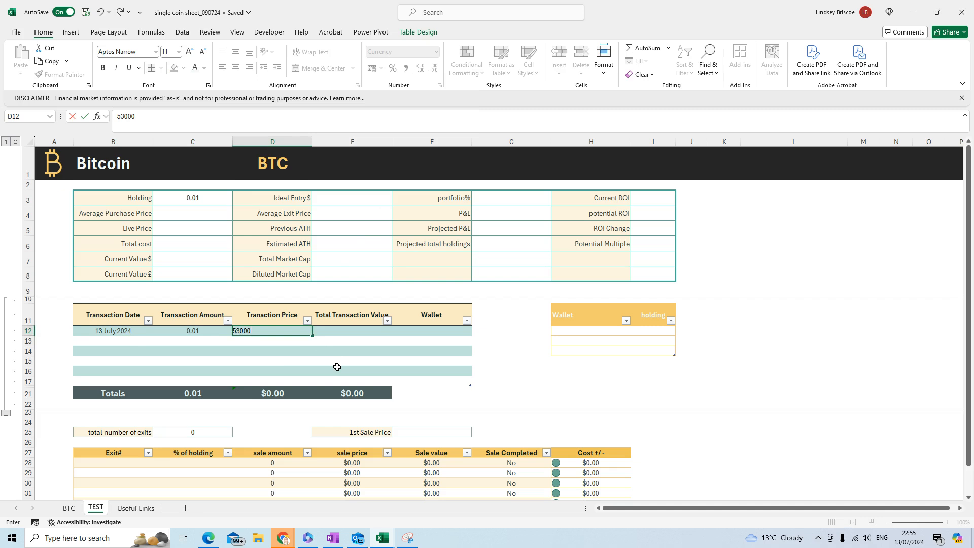
key("Return")
key("Up")
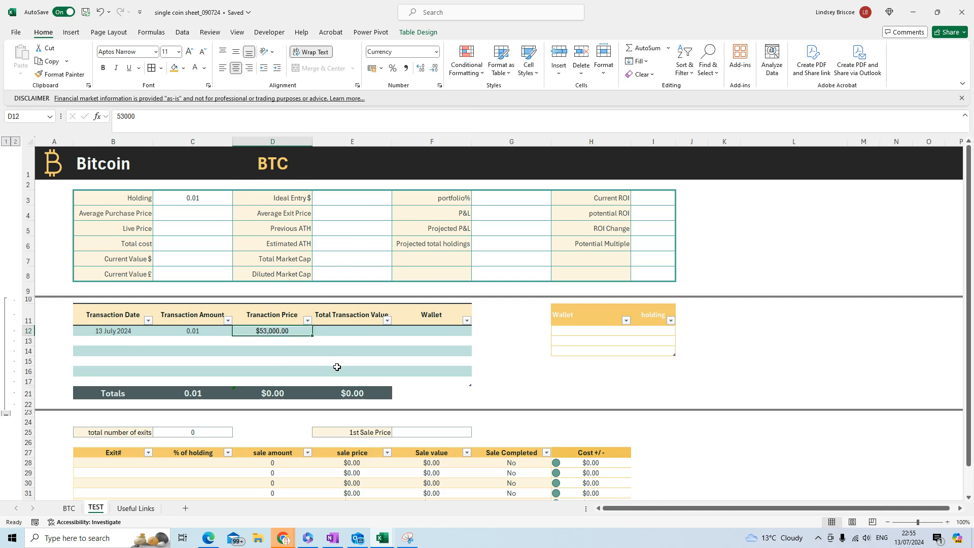
Step: In E12, enter a formula multiplying the row's transaction price by its transaction amount
left_click(349, 336)
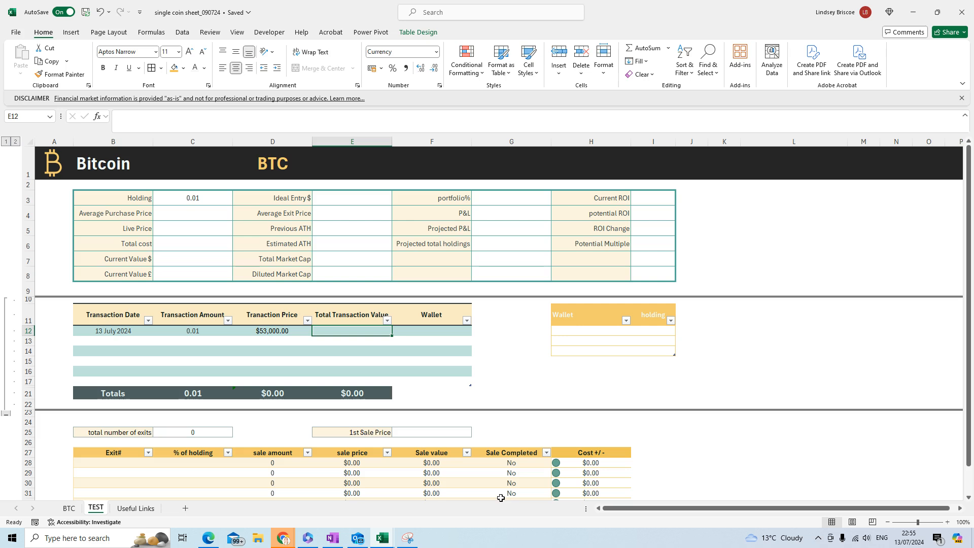
type("=")
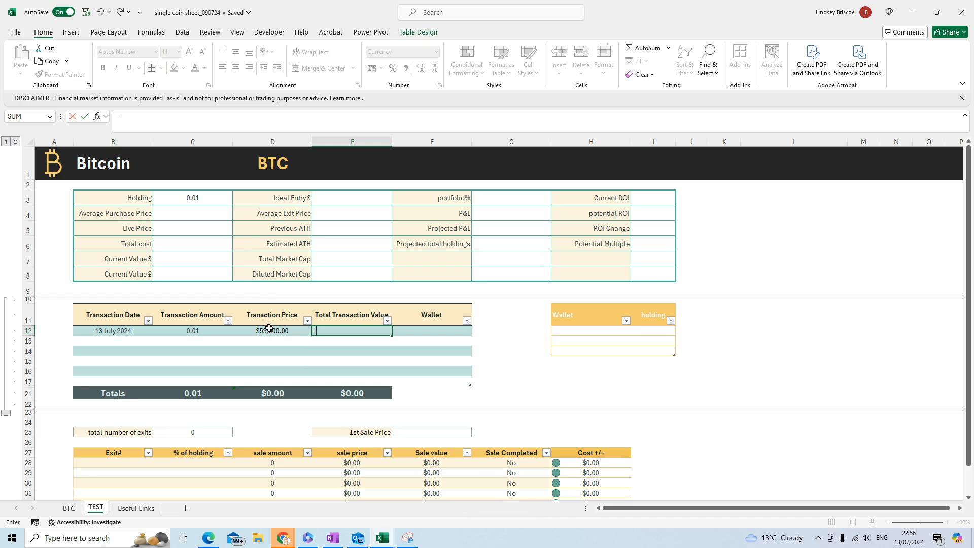
left_click(269, 329)
type("*")
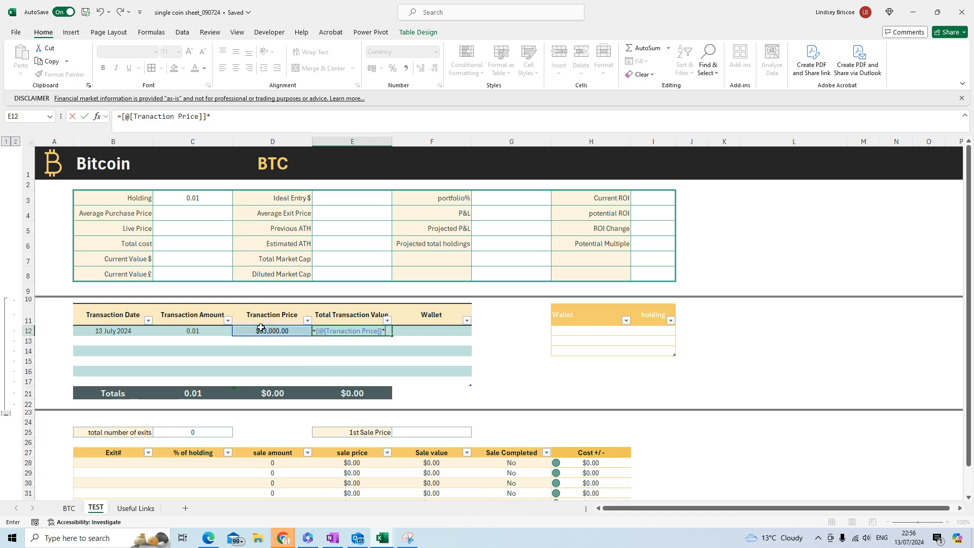
left_click(210, 331)
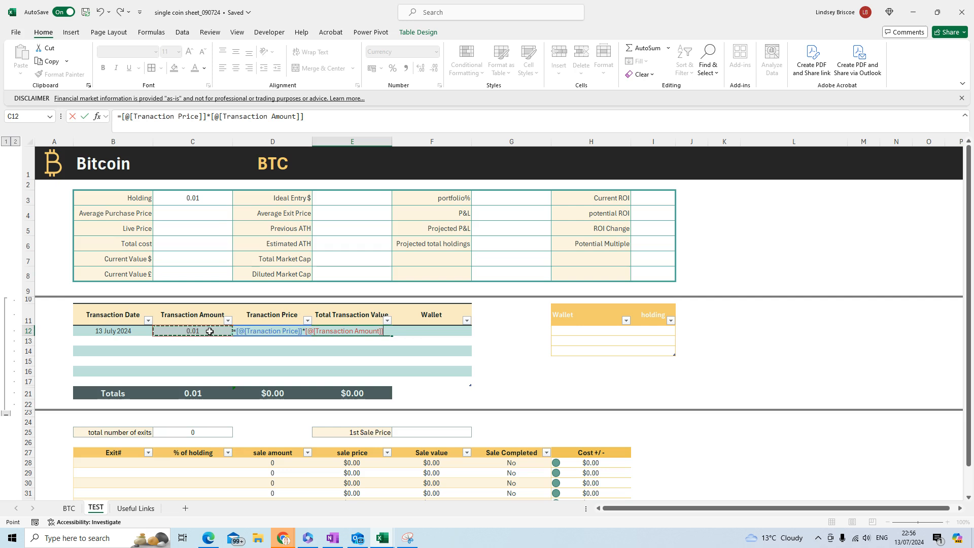
key("Return")
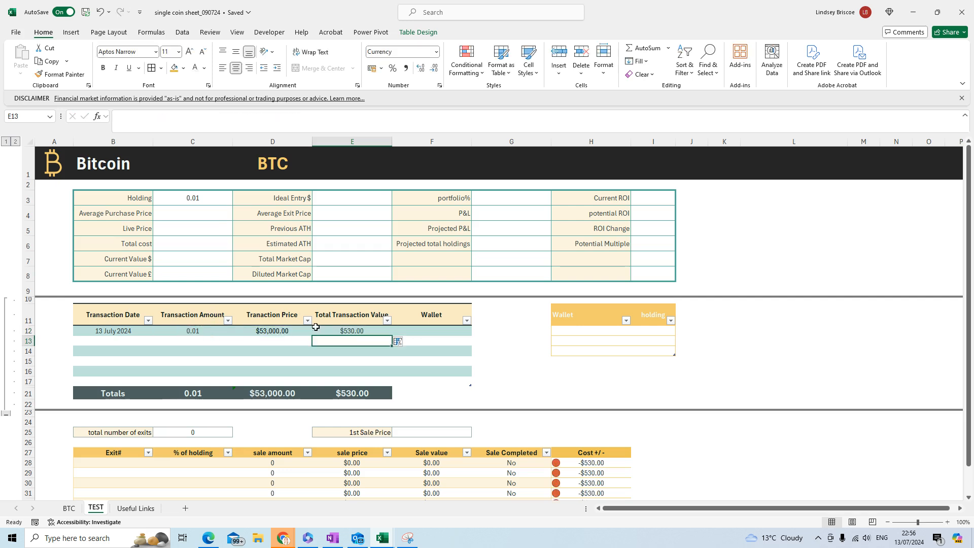
Step: Fill the Total Transaction Value formula from E12 down through E17
left_click(343, 331)
left_click_drag(393, 337, 390, 387)
left_click(352, 341)
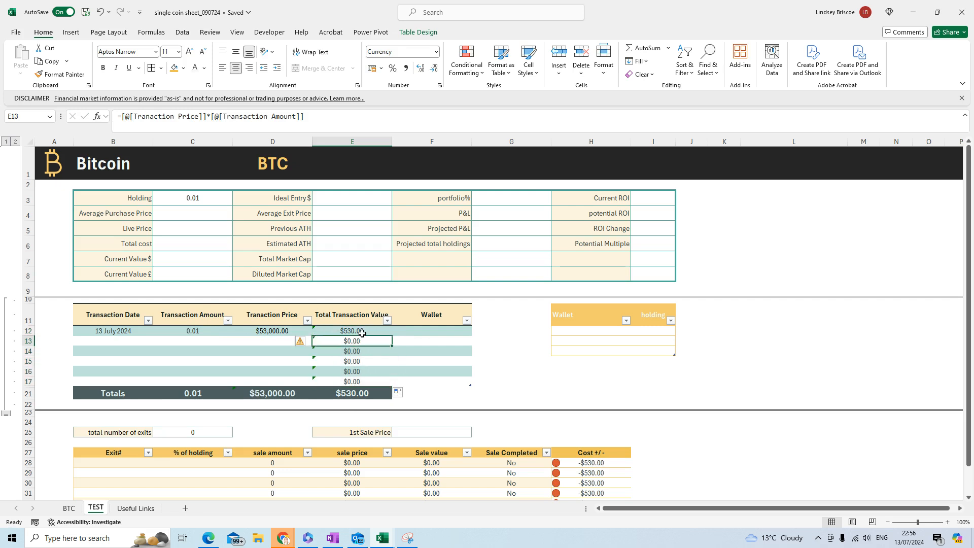
Step: Clear the formula error flags from the Total Transaction Value cells E12:E17
left_click_drag(321, 330, 329, 384)
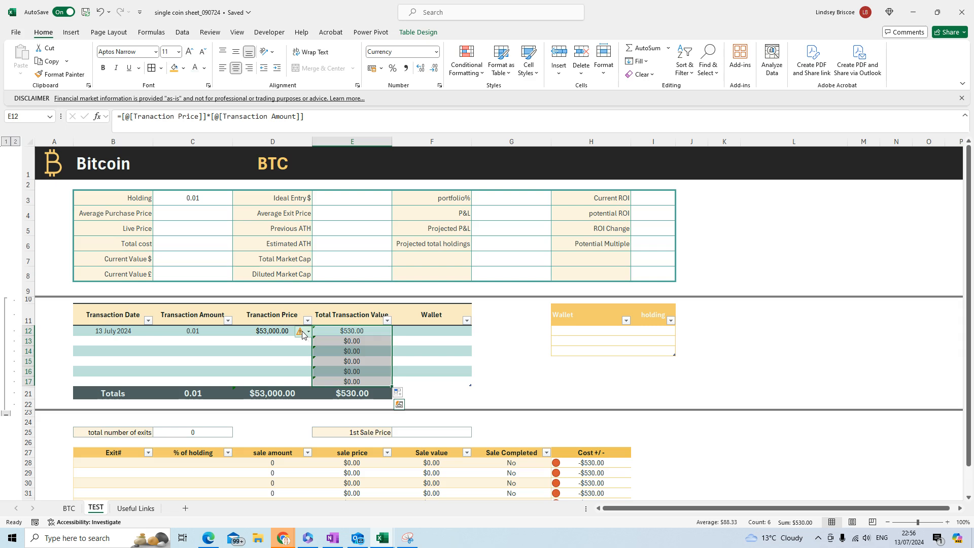
left_click(306, 333)
left_click(322, 385)
left_click(347, 330)
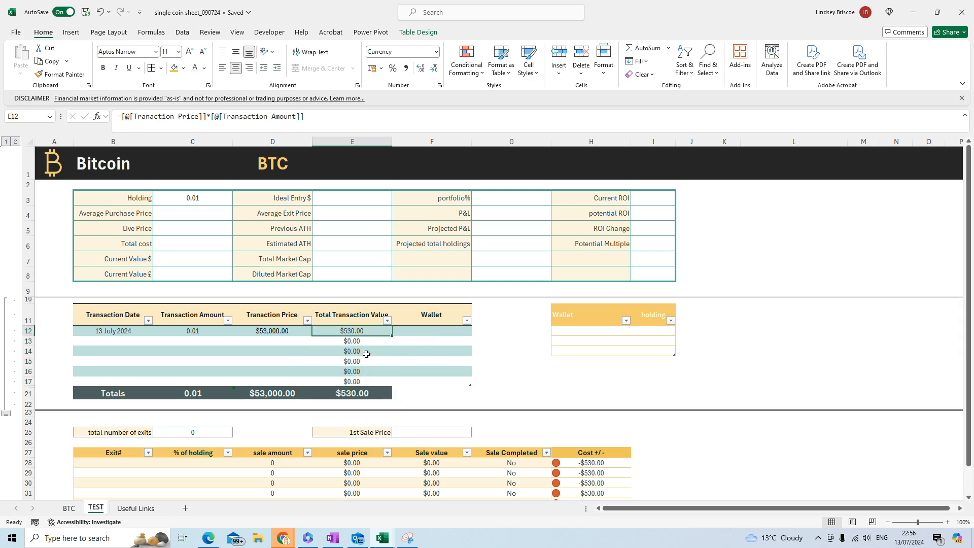
left_click(358, 341)
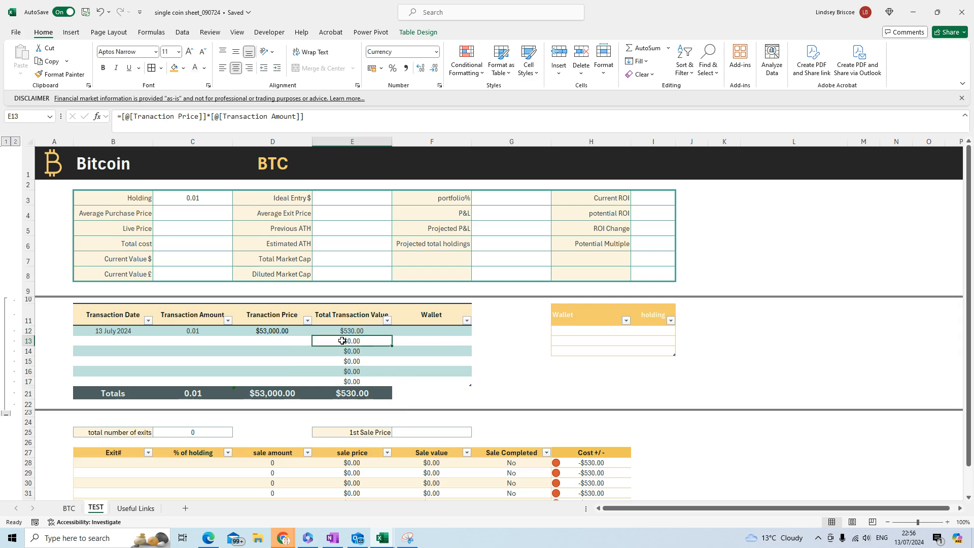
Step: Enter a second transaction in row 13 with date 13/07, amount 0.01 and price 53000
left_click(144, 344)
type("13/07")
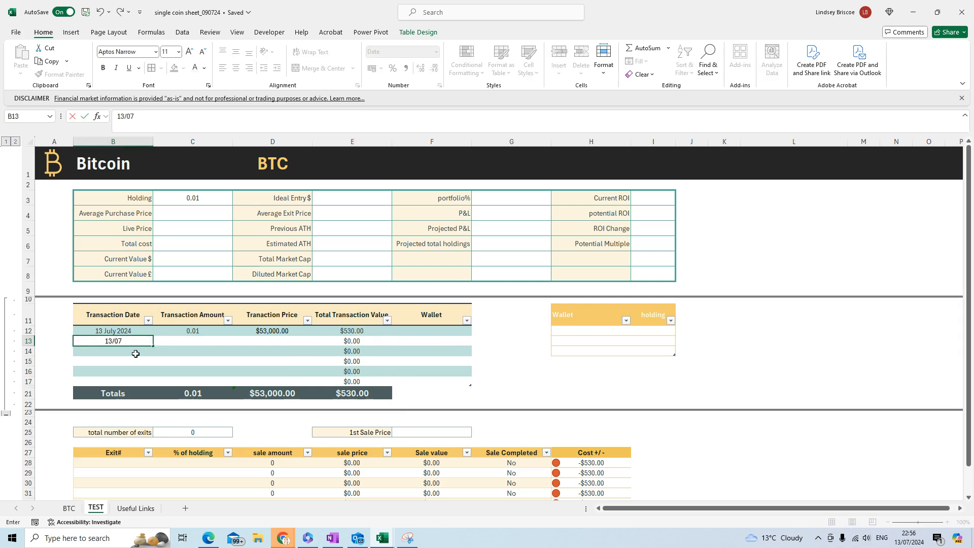
key("Tab")
type("0.")
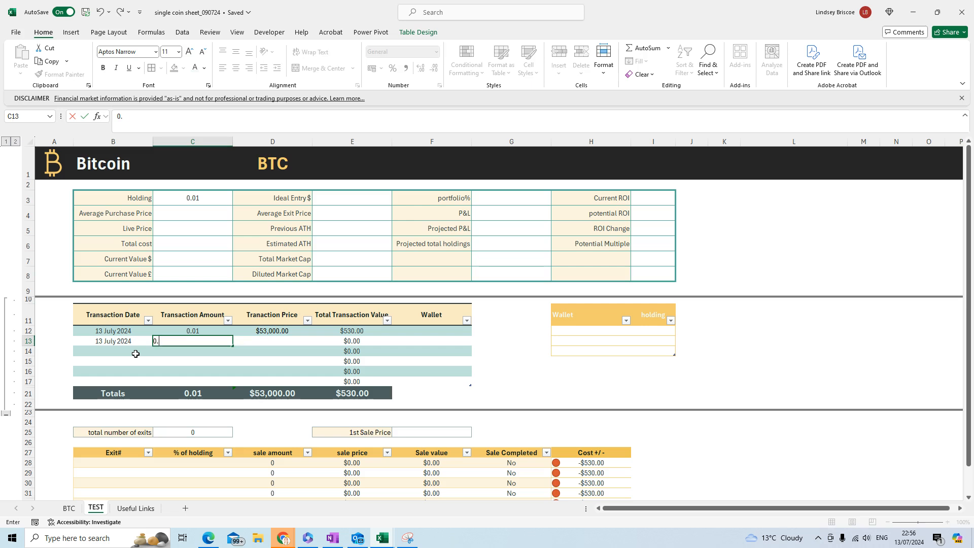
type("01")
key("Tab")
type("53000")
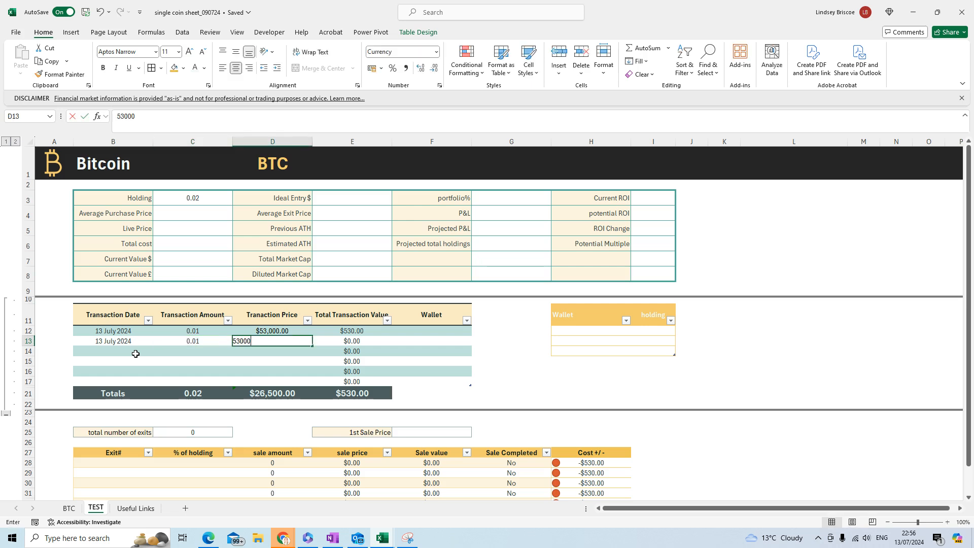
key("Tab")
key("Tab")
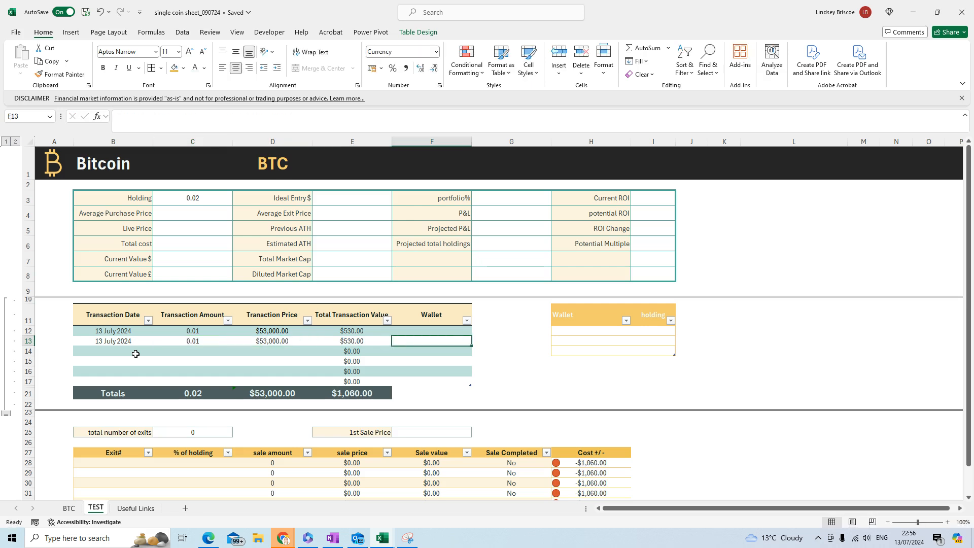
Step: Examine the average price formula in D21 against the amounts, prices and values of the two transactions
key("Left")
key("Left")
key("Down")
key("Down")
key("Down")
key("Down")
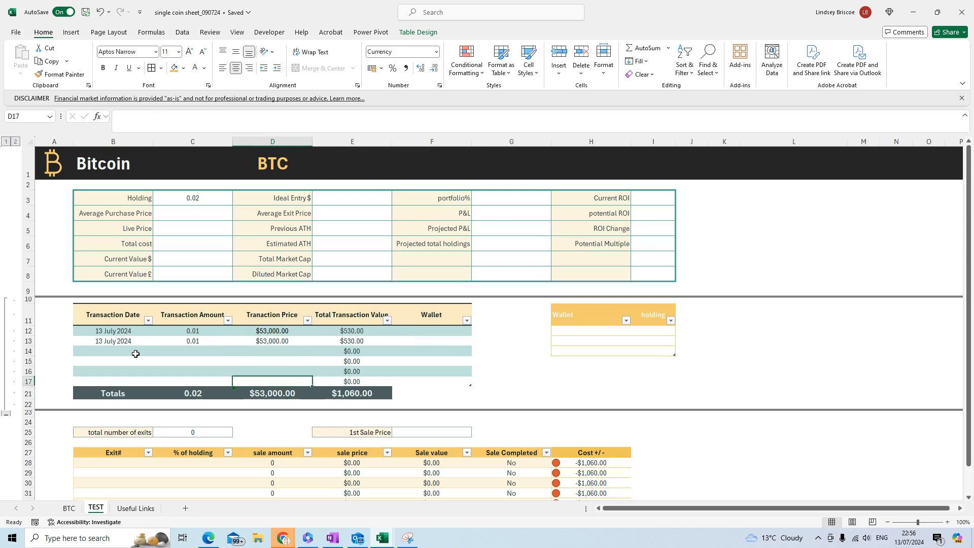
key("Down")
key("Up")
key("Down")
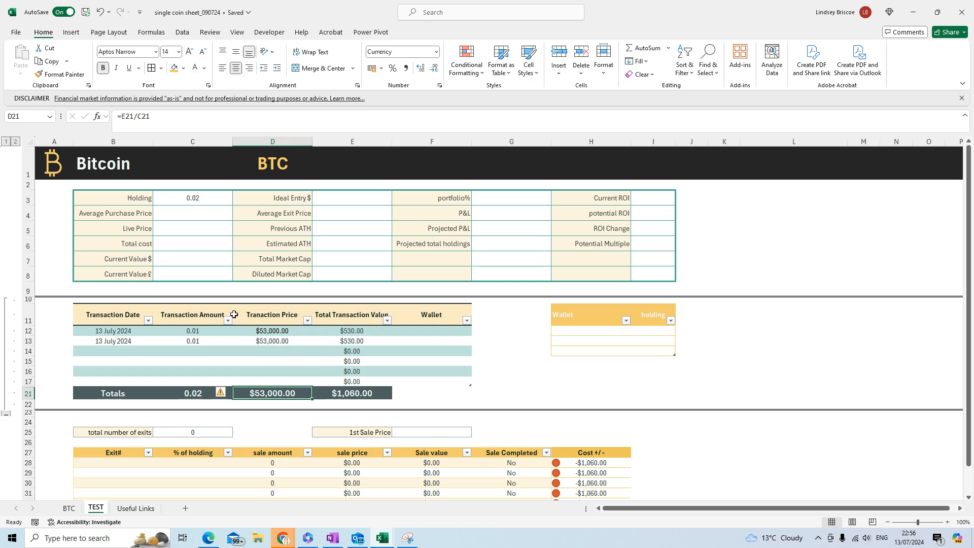
left_click(198, 337)
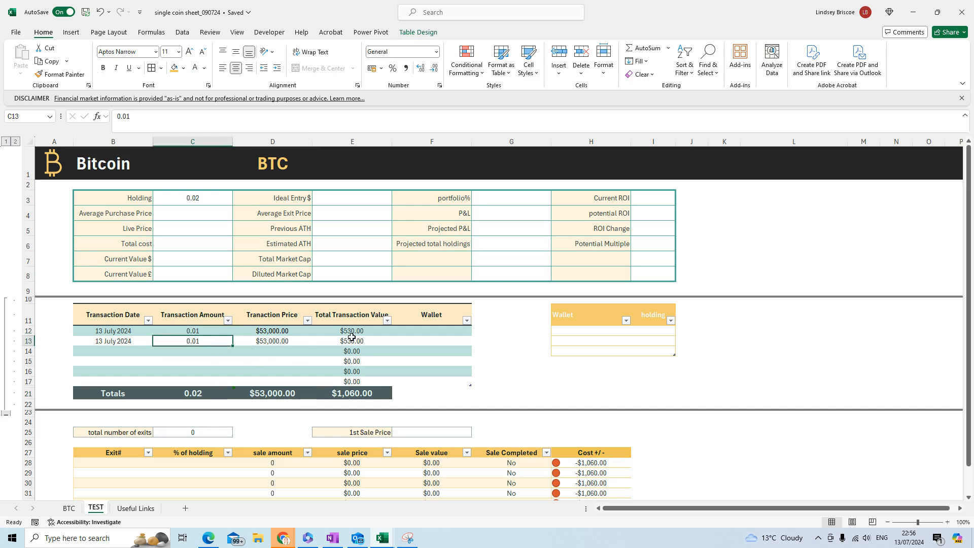
left_click(277, 341)
left_click(277, 331)
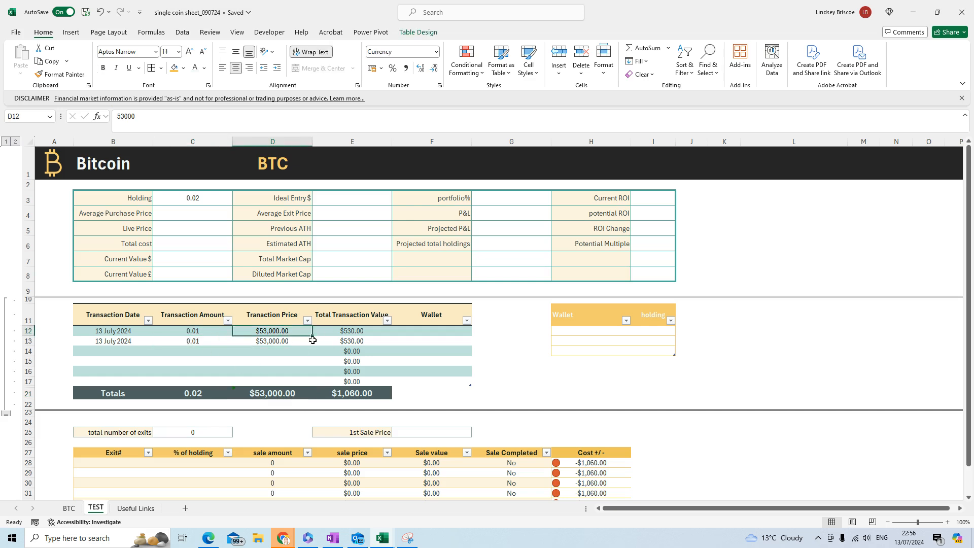
left_click(369, 342)
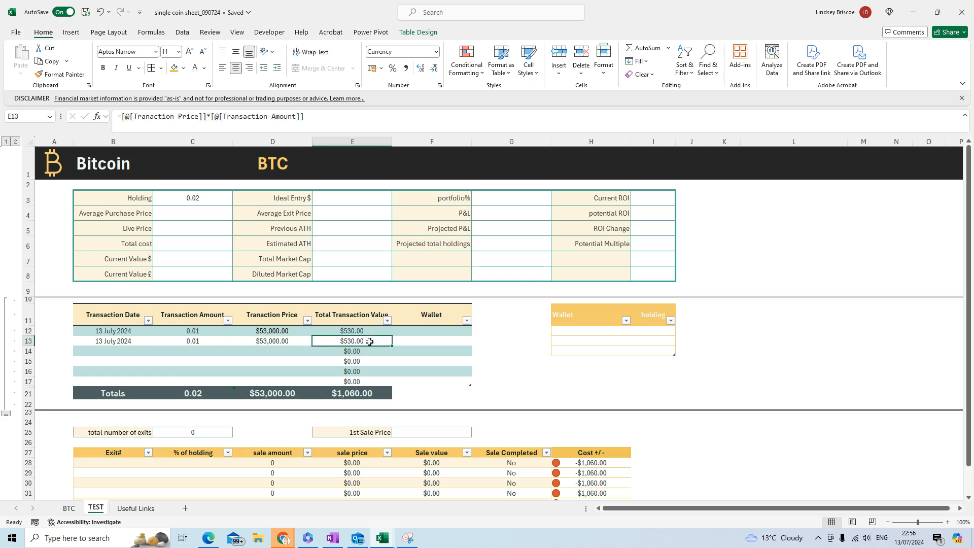
left_click(287, 342)
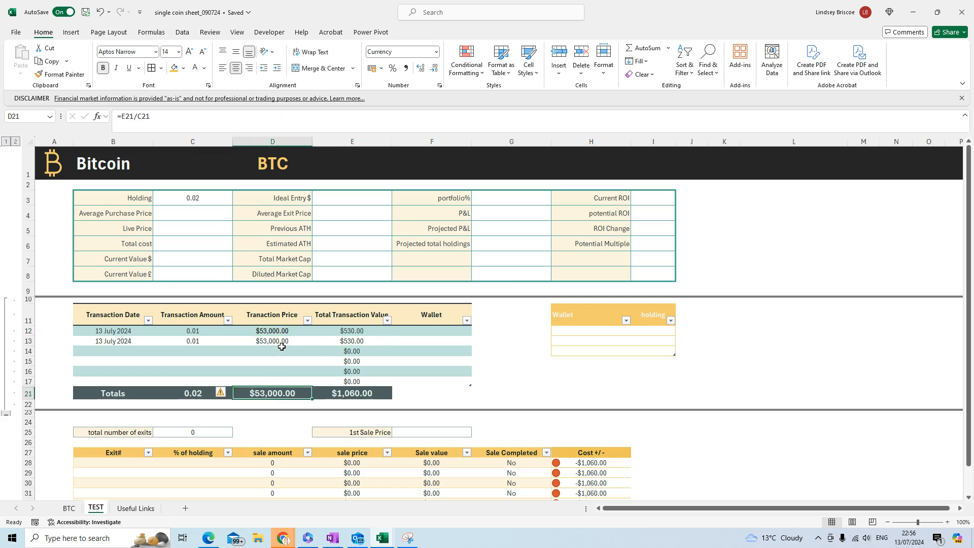
Step: Change the second transaction's amount to 0.02 and its price to 65,000, and check the average price in D21
left_click(205, 341)
double_click(218, 339)
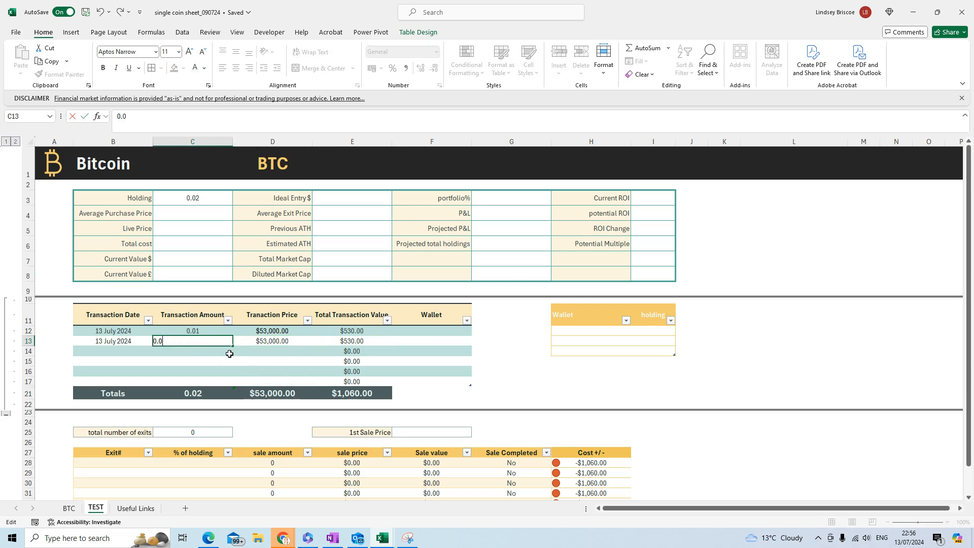
key("Return")
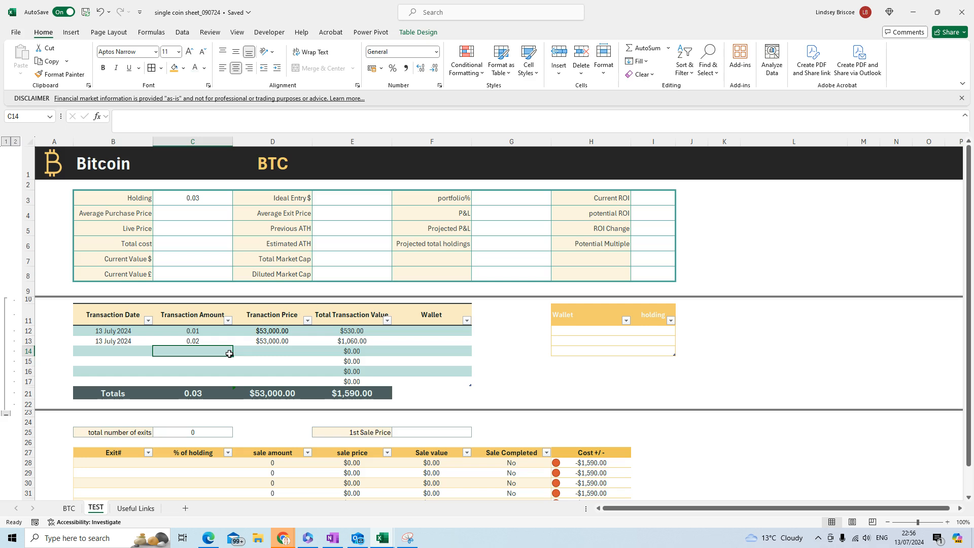
left_click(254, 344)
type("6")
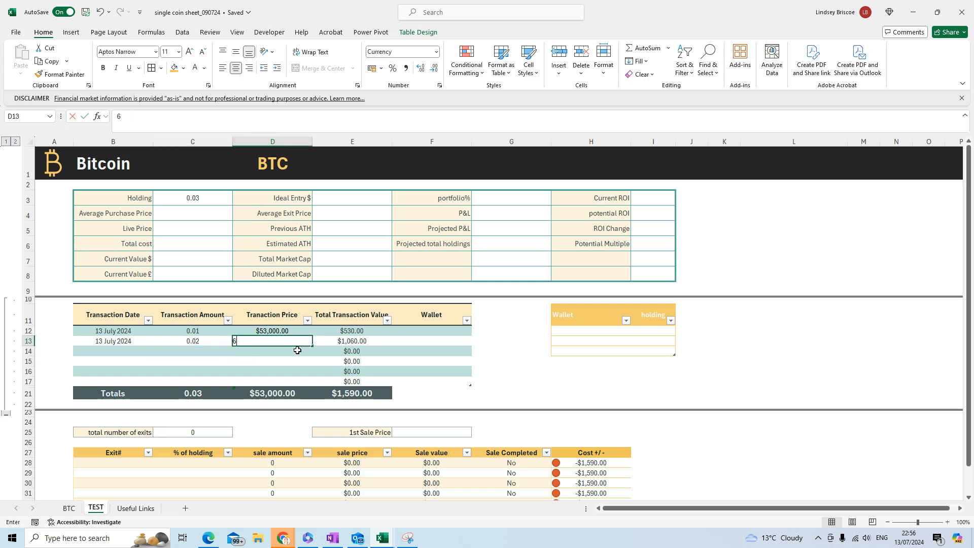
type("5,000")
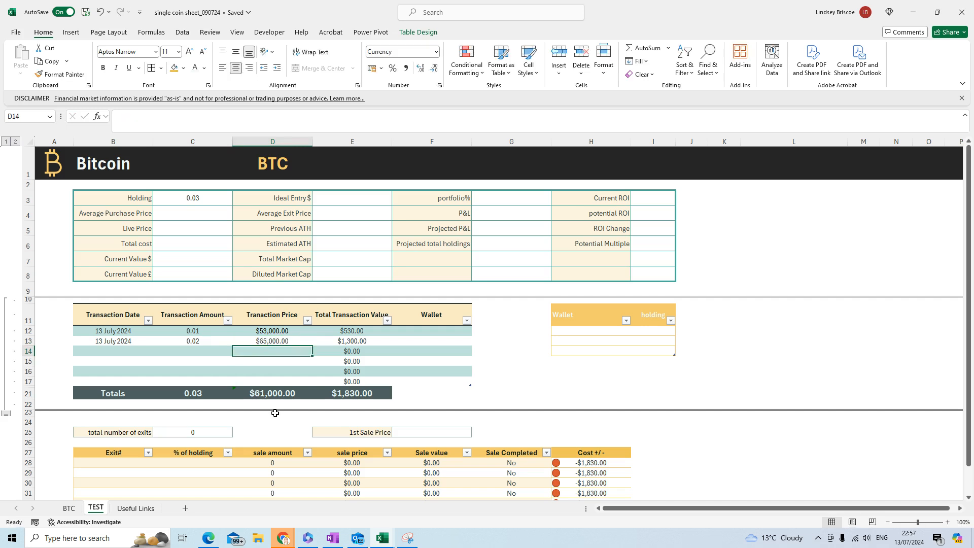
left_click(274, 394)
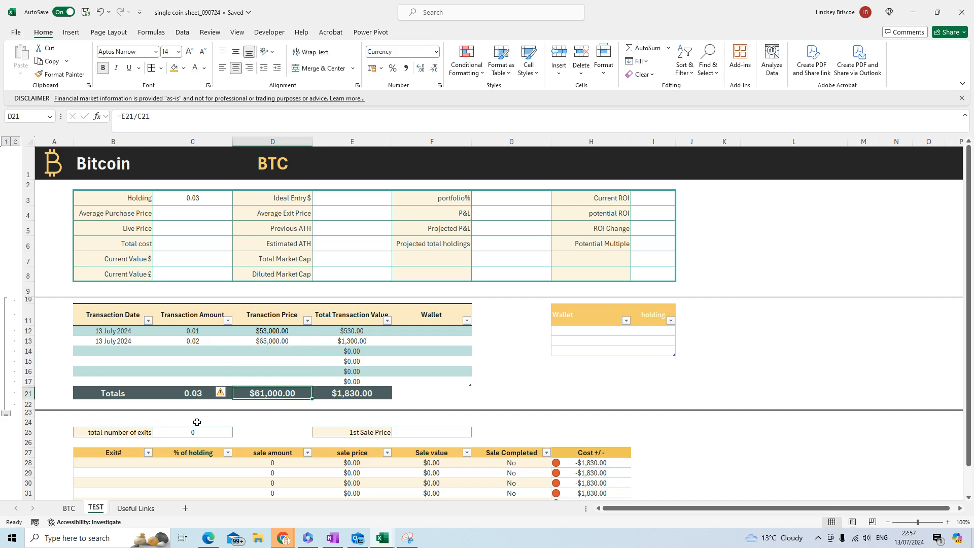
left_click(194, 389)
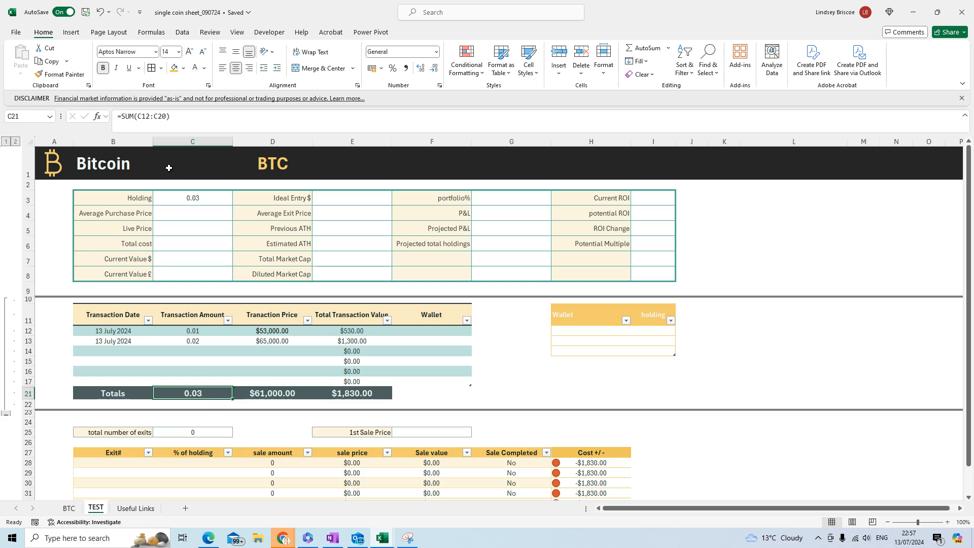
left_click_drag(117, 116, 171, 116)
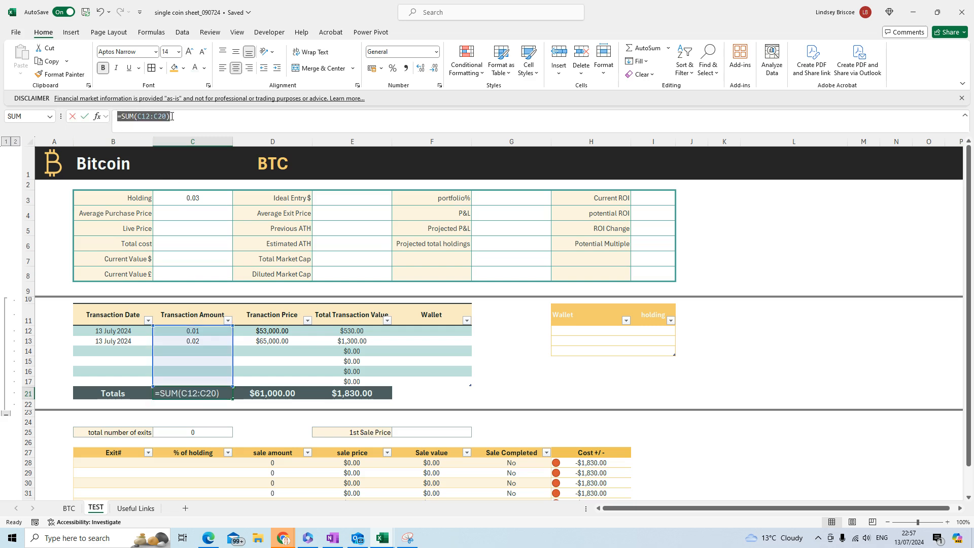
type("=")
left_click(208, 382)
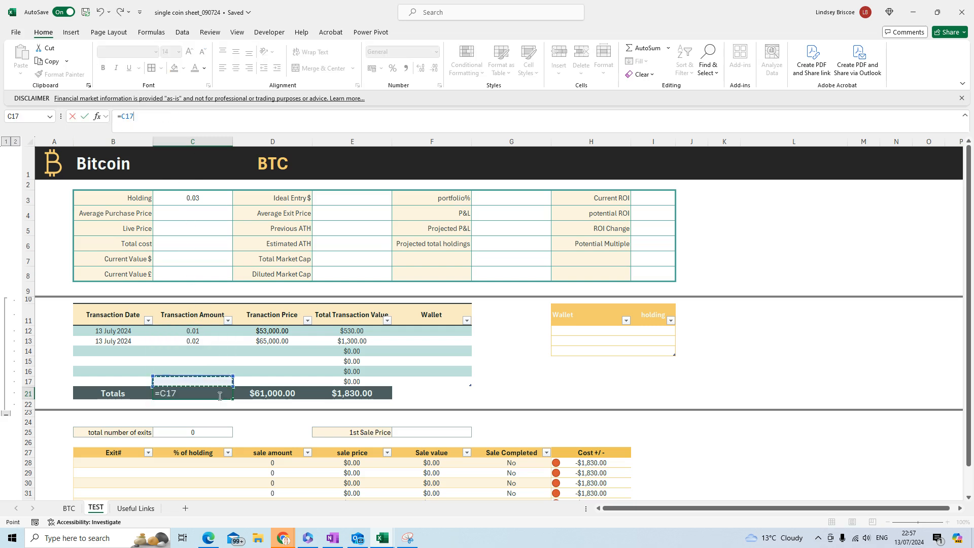
key("Escape")
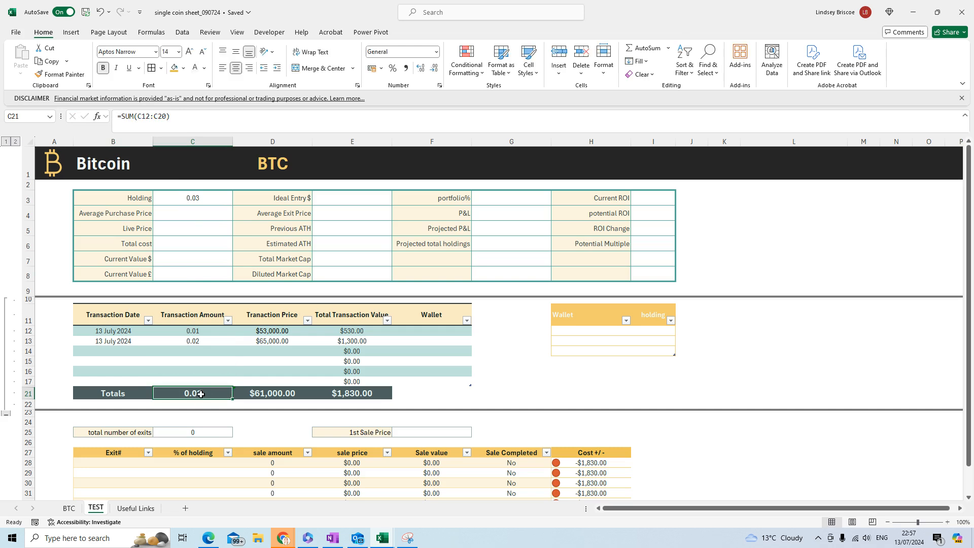
Step: Use AutoSum to total the Transaction Amount column in C21 and the Total Transaction Value column in E21
left_click(647, 50)
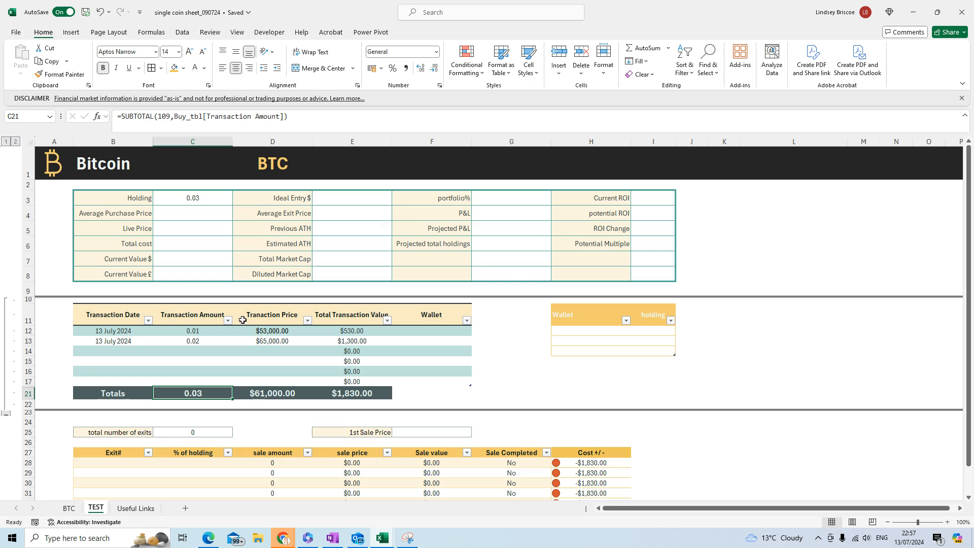
left_click(351, 395)
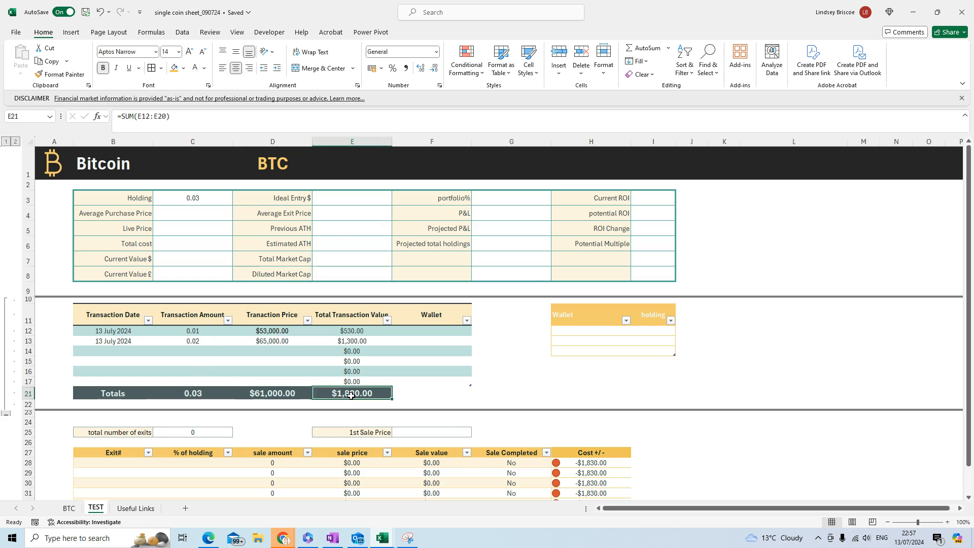
left_click(654, 52)
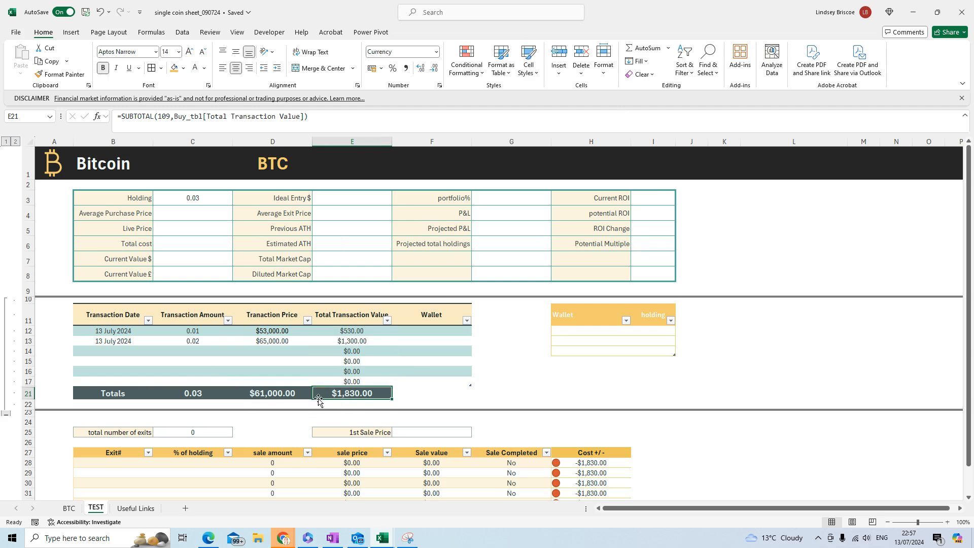
Step: Re-enter the average price formula in D21 as total transaction value divided by total transaction amount, =E21/C21
left_click(272, 395)
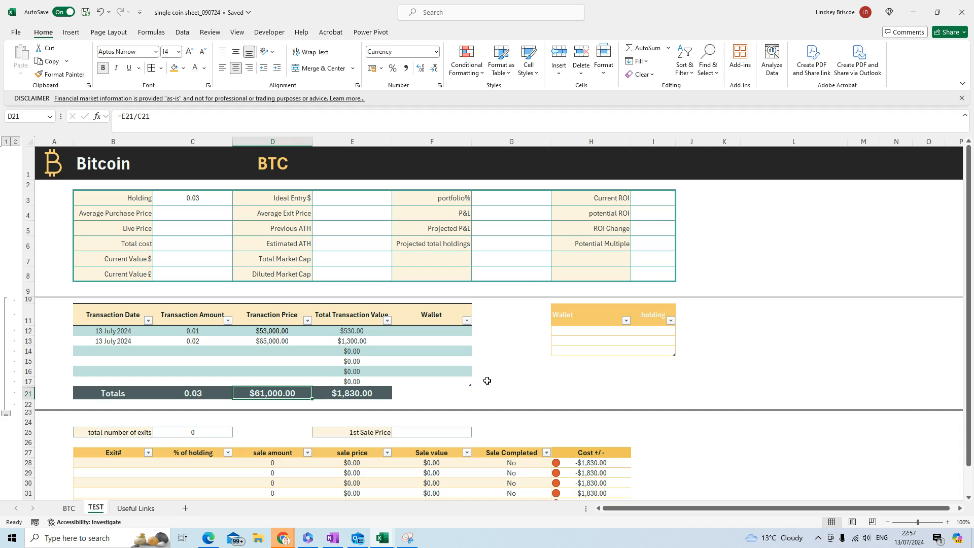
type("=")
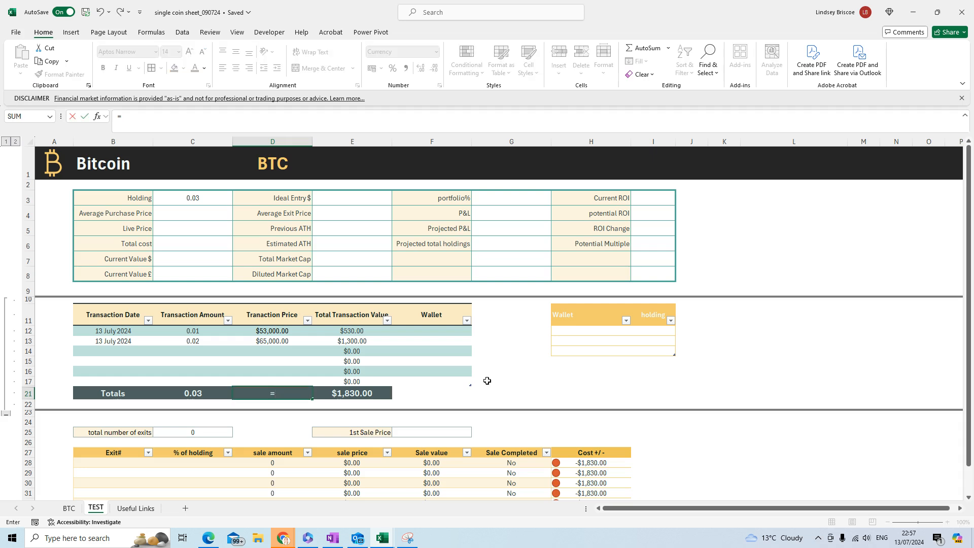
left_click(356, 395)
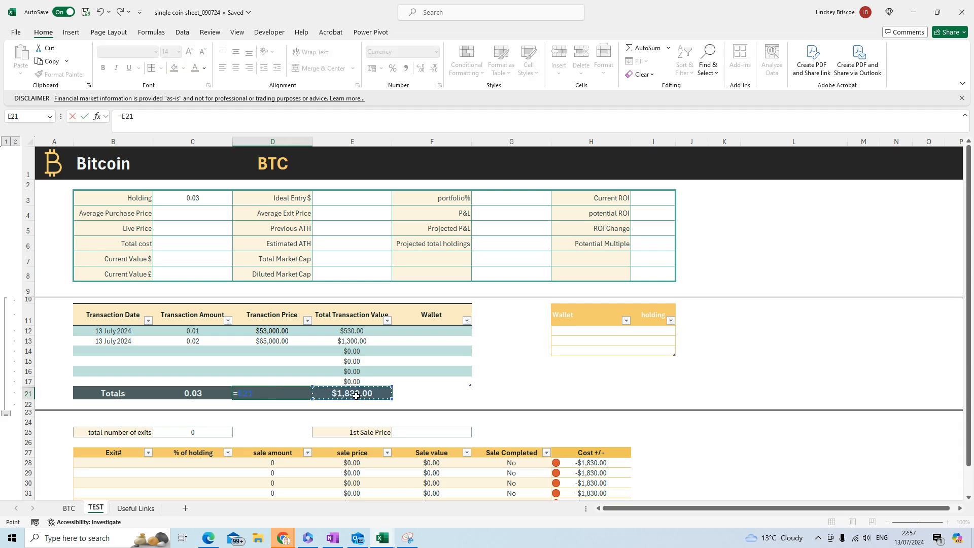
type("/")
left_click(207, 391)
key("Return")
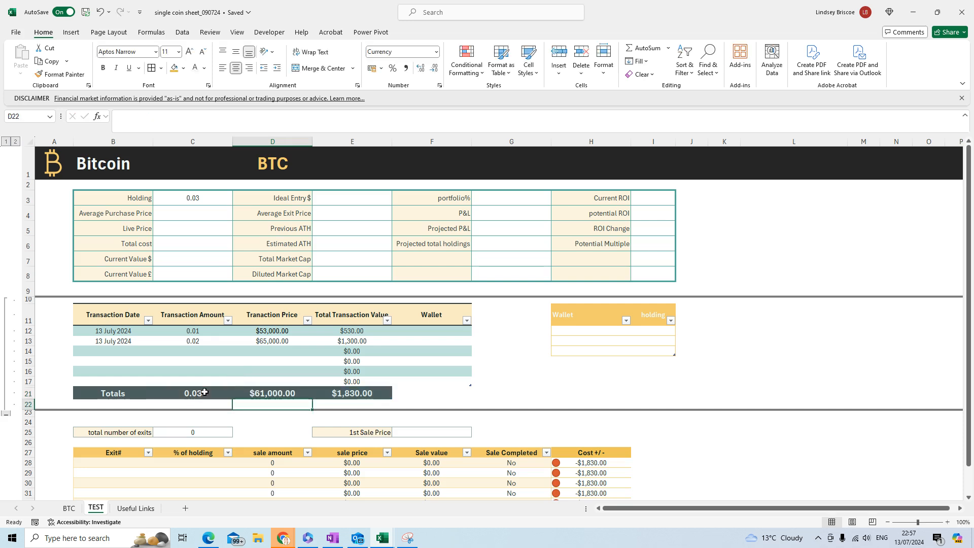
Step: Link the Average Purchase Price in C4 to the average price in the Totals row, =D21
left_click(275, 393)
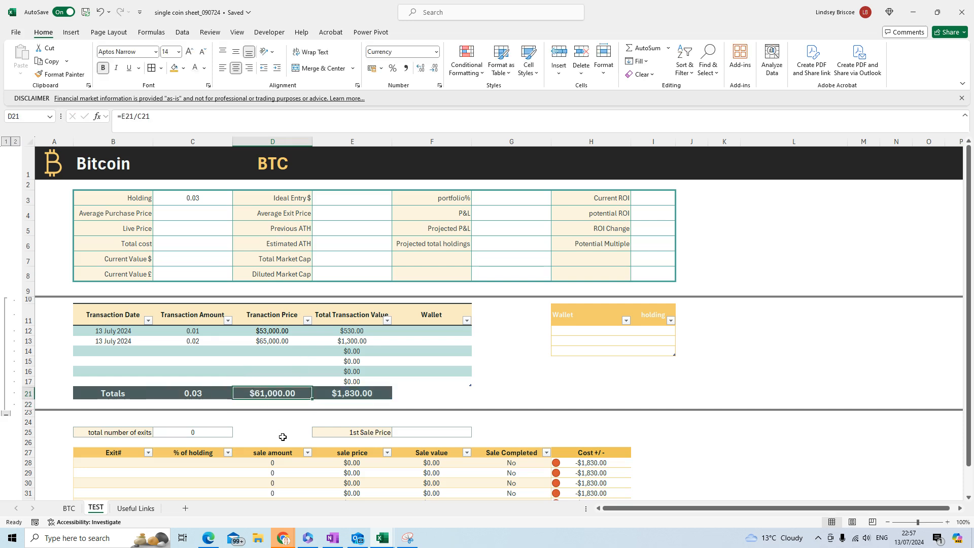
left_click(189, 212)
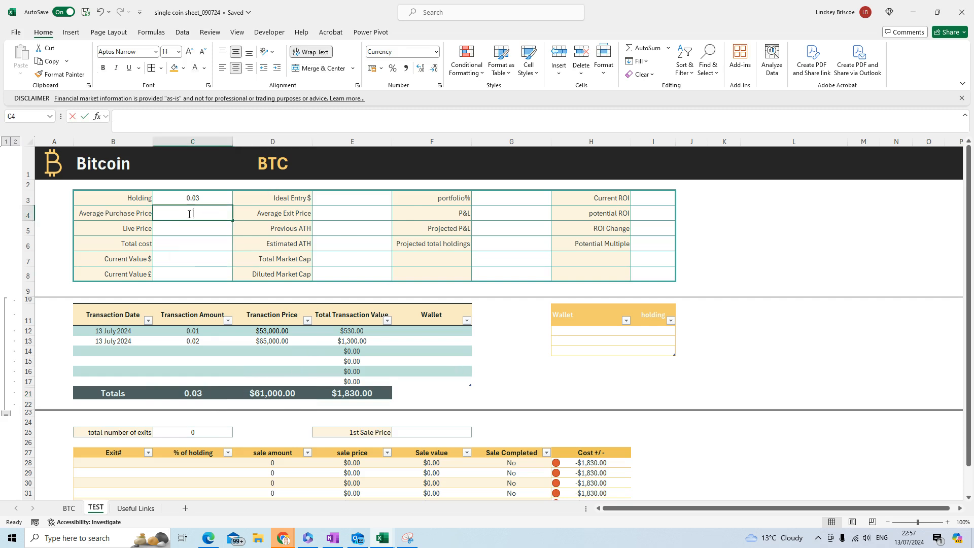
type("=")
left_click(283, 396)
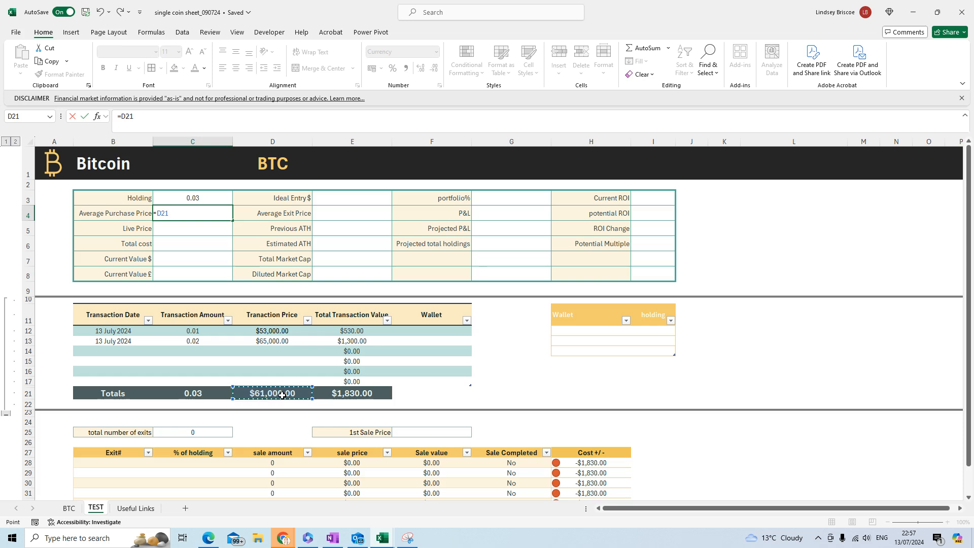
key("Return")
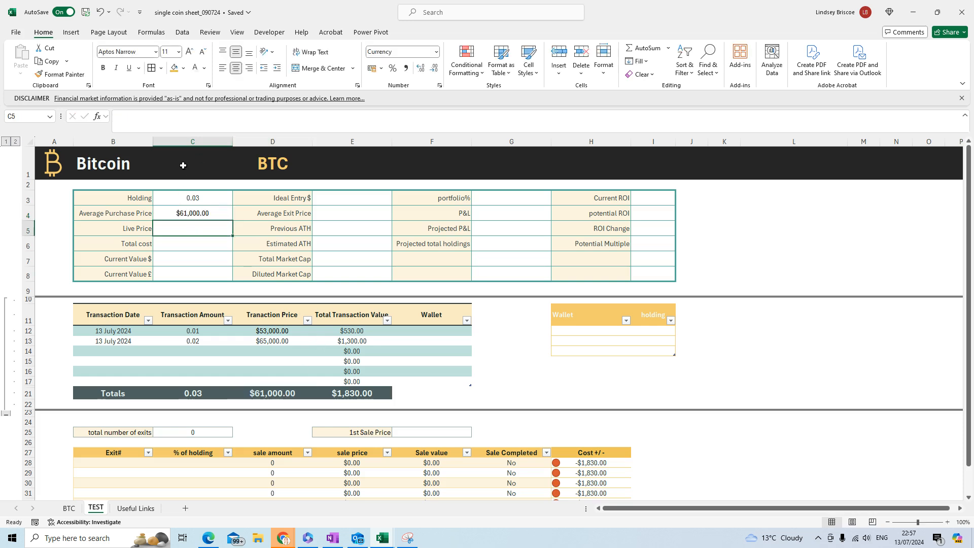
Step: Enter btcusd in E1 beside the BTC heading and convert it to the Currencies data type
left_click(274, 167)
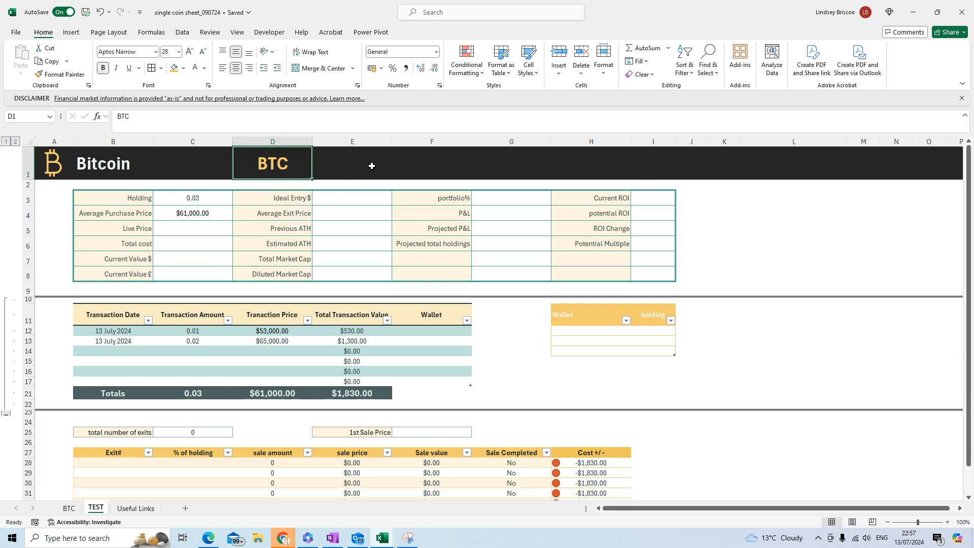
left_click(372, 166)
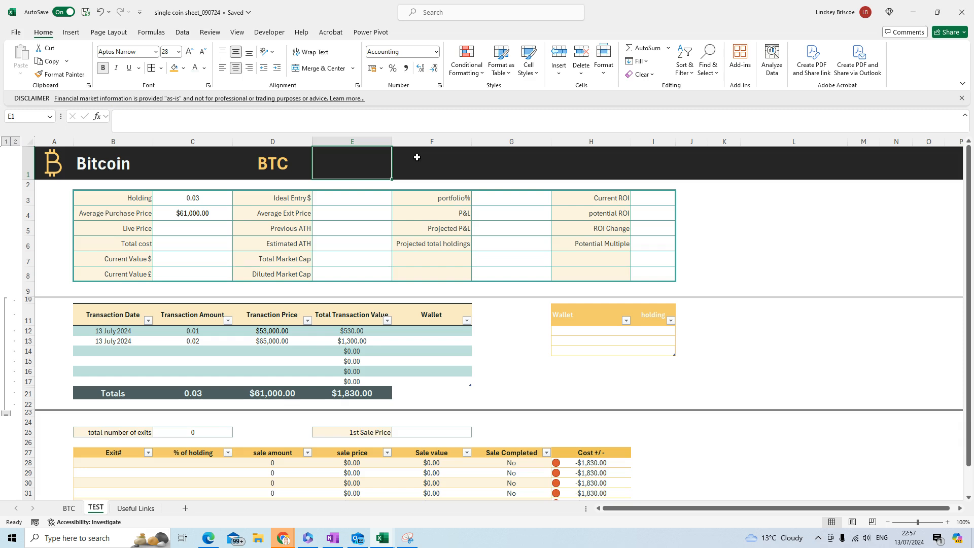
type("btcusd")
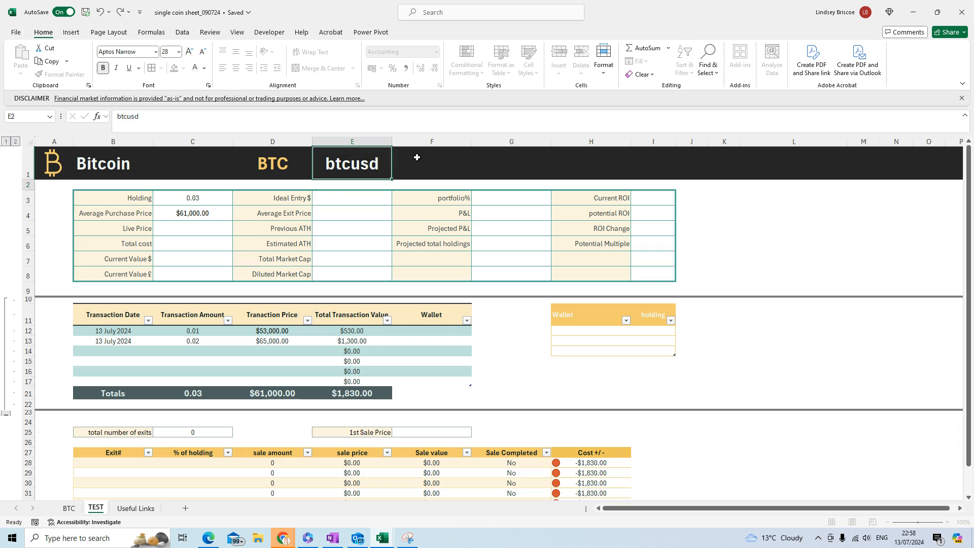
key("ctrl+Return")
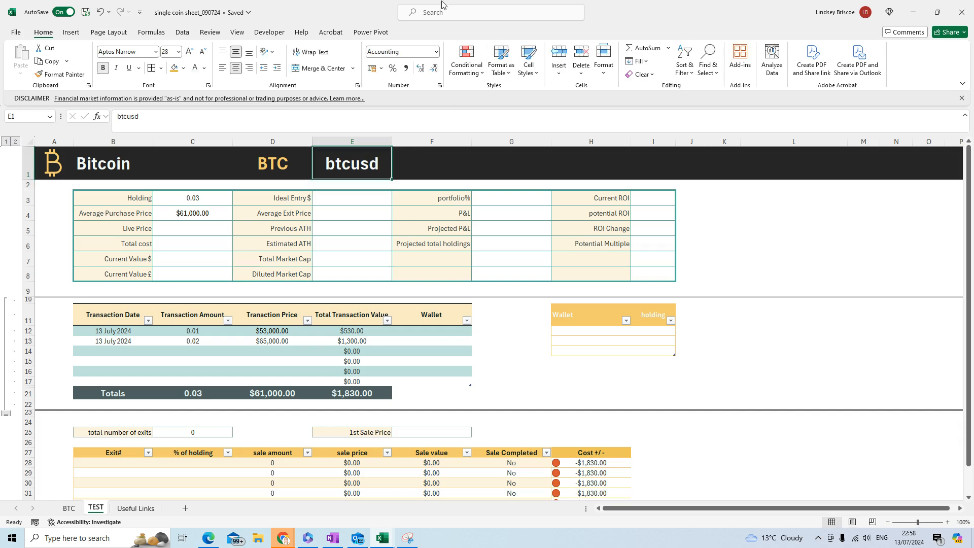
left_click(182, 32)
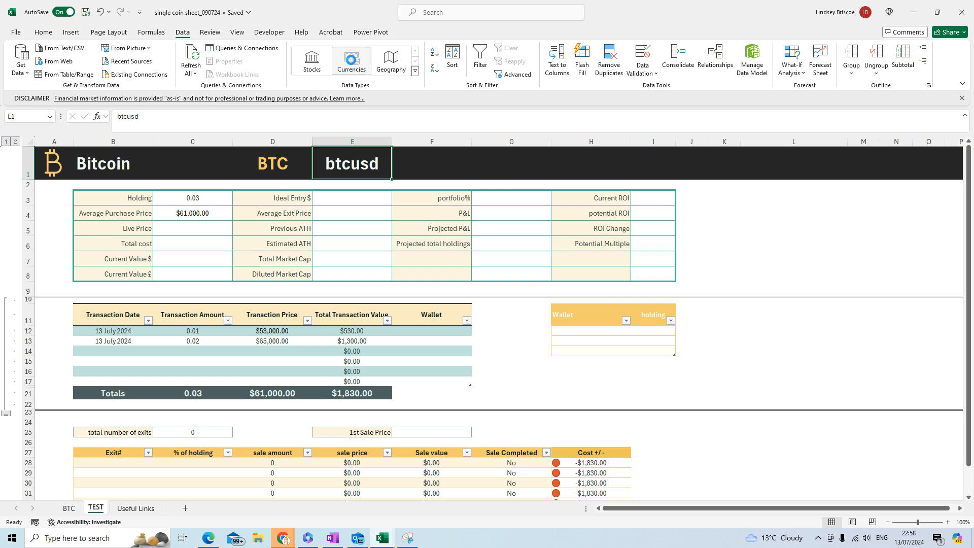
left_click(353, 61)
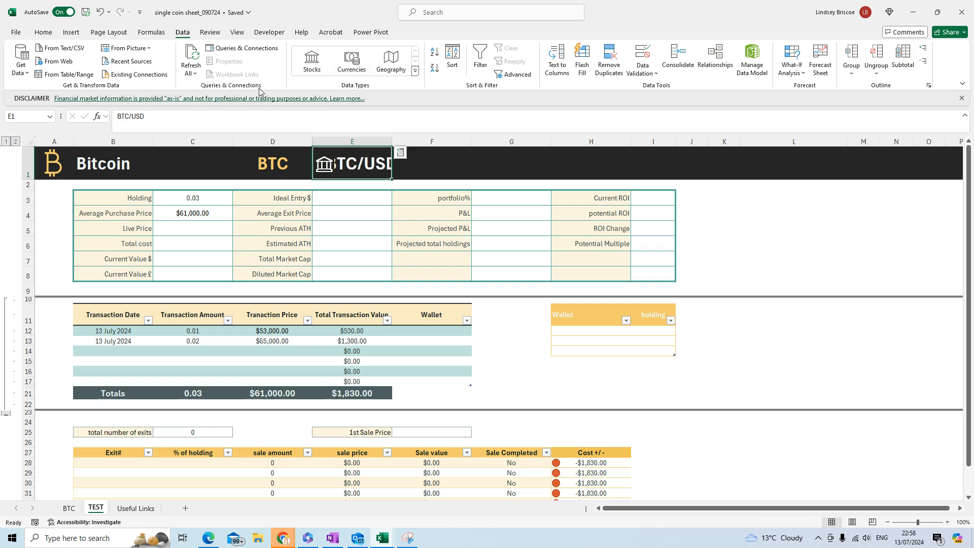
Step: Reduce the font size of the BTC/USD currency cell E1 to 10
left_click(44, 34)
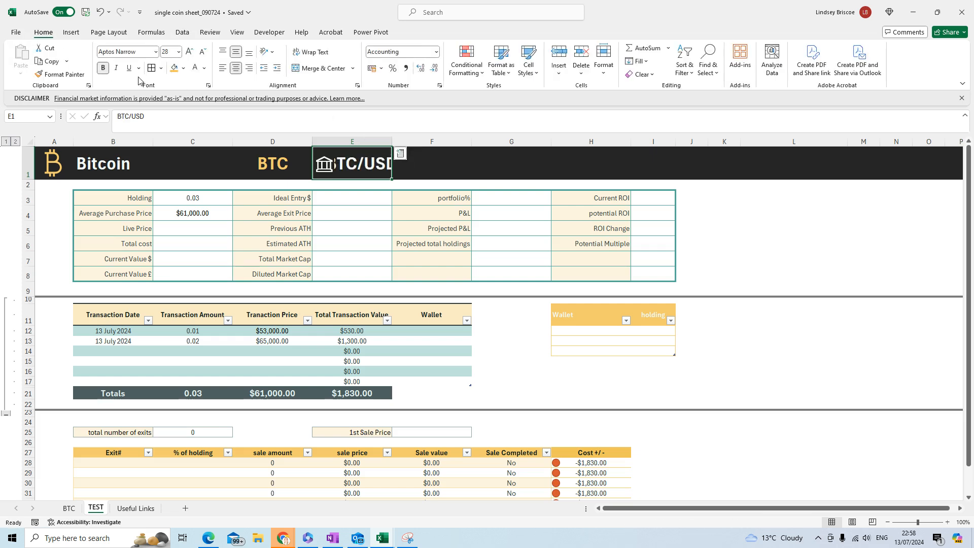
left_click(179, 52)
left_click(171, 86)
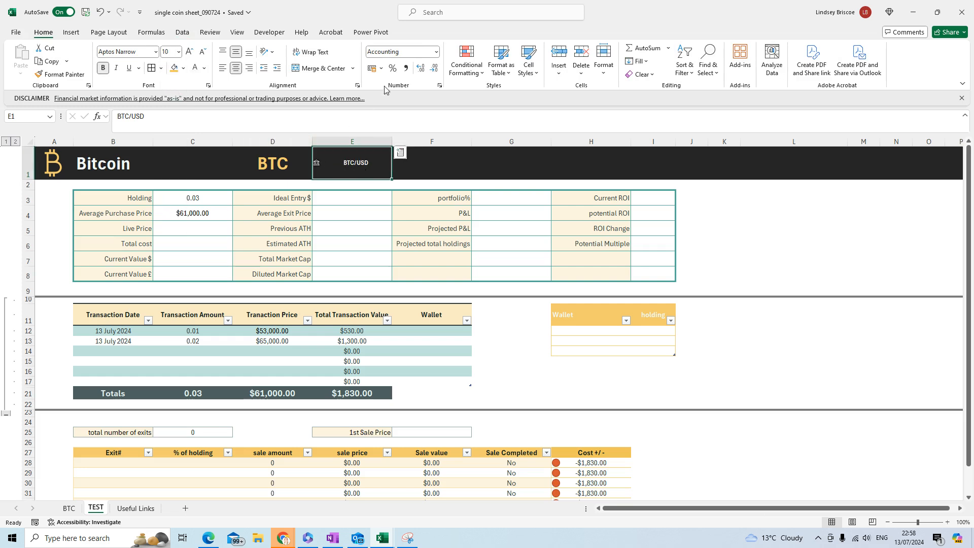
Step: Extract the Price field from the BTC/USD cell into F1 and set that cell's font size to 18
left_click(181, 33)
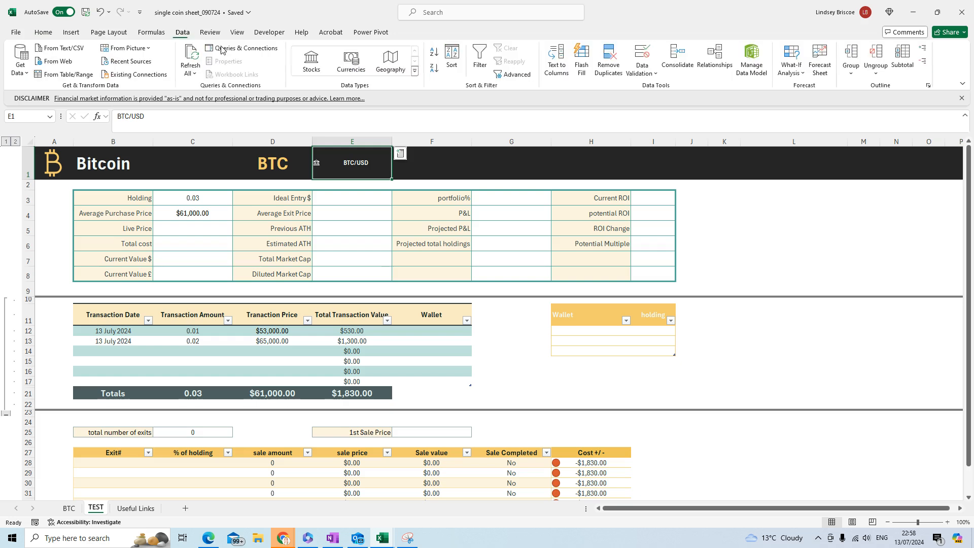
left_click(401, 154)
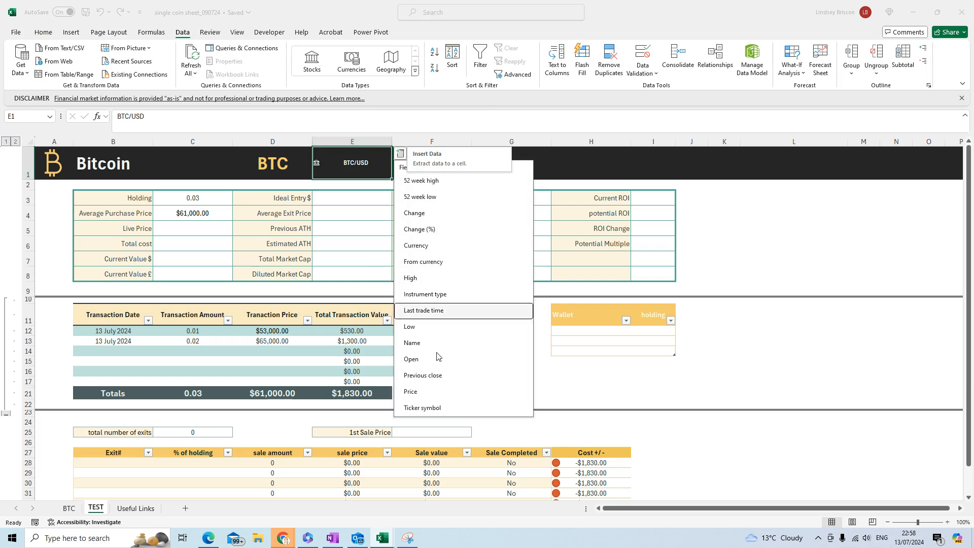
left_click(433, 395)
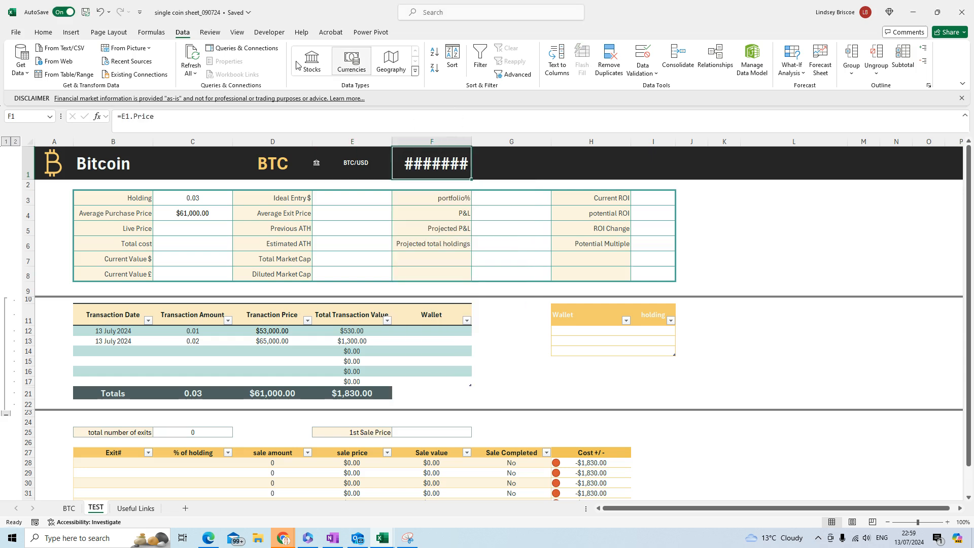
left_click(43, 32)
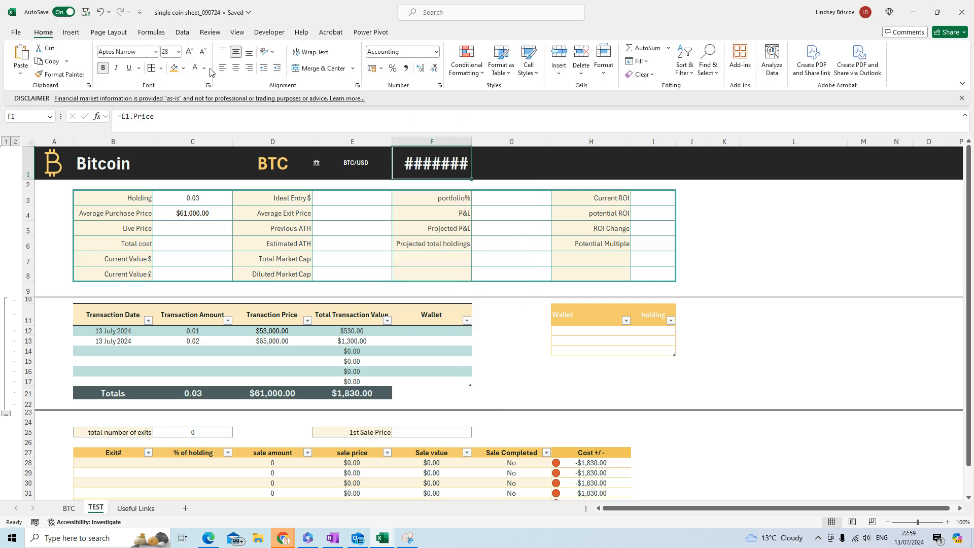
left_click(179, 52)
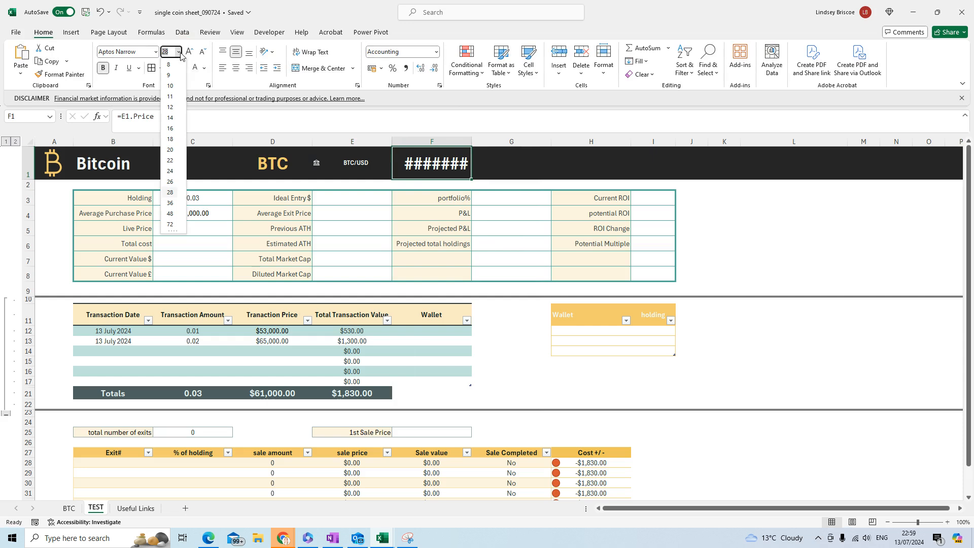
left_click(170, 139)
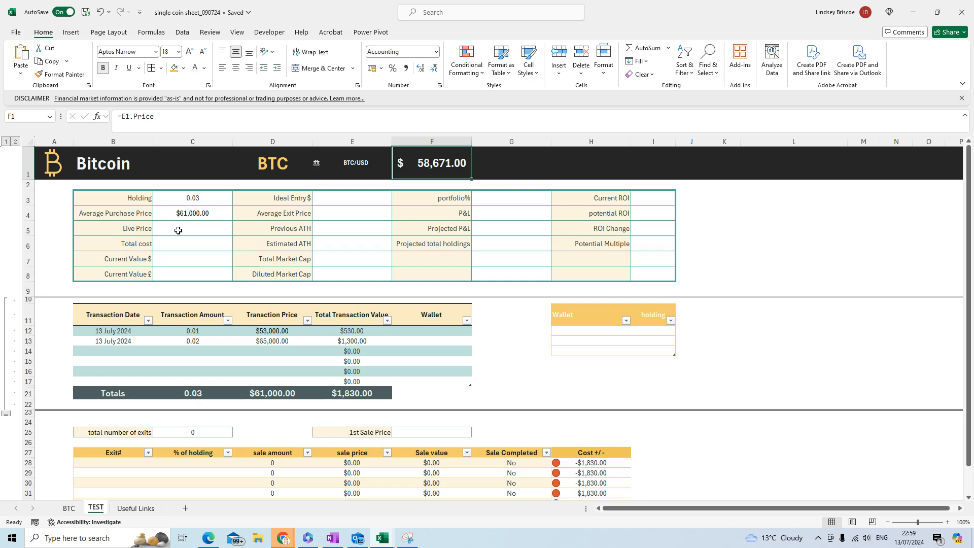
Step: Copy the formula =E1.Price from F1 into the Live Price cell C5
left_click_drag(116, 117, 161, 115)
key("ctrl+c")
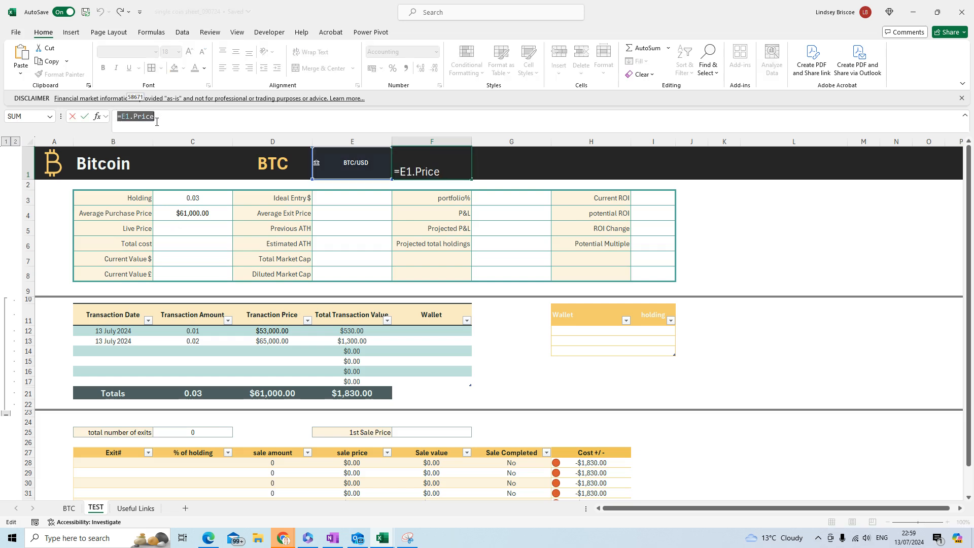
left_click(190, 228)
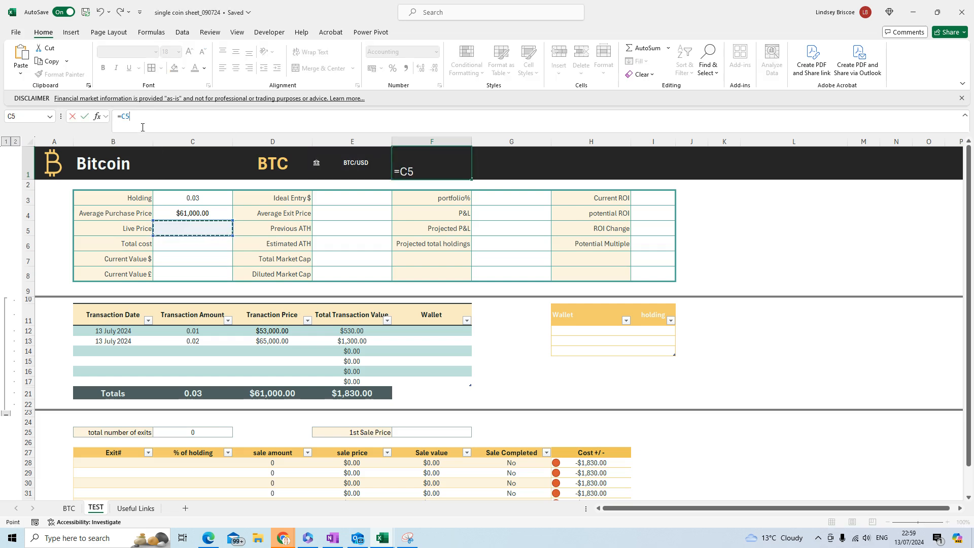
key("Escape")
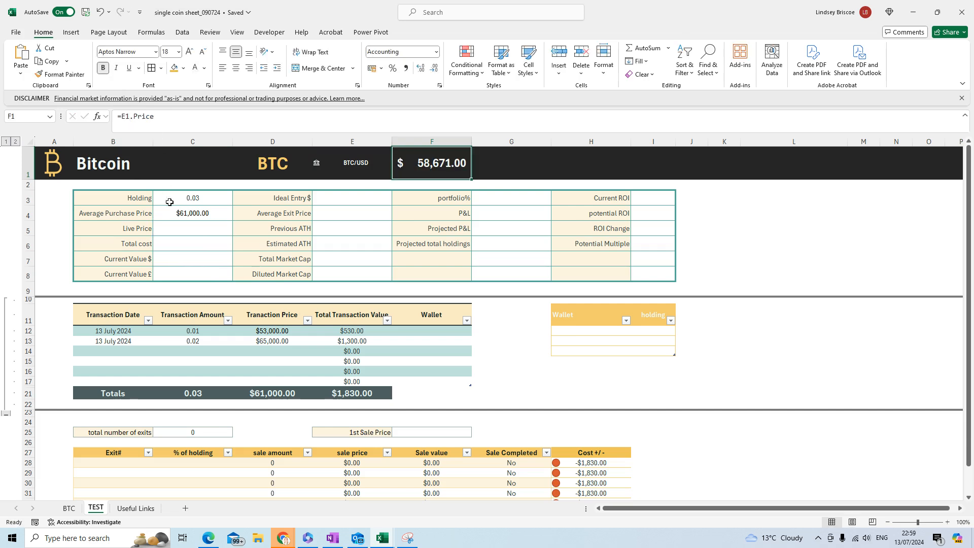
left_click(183, 232)
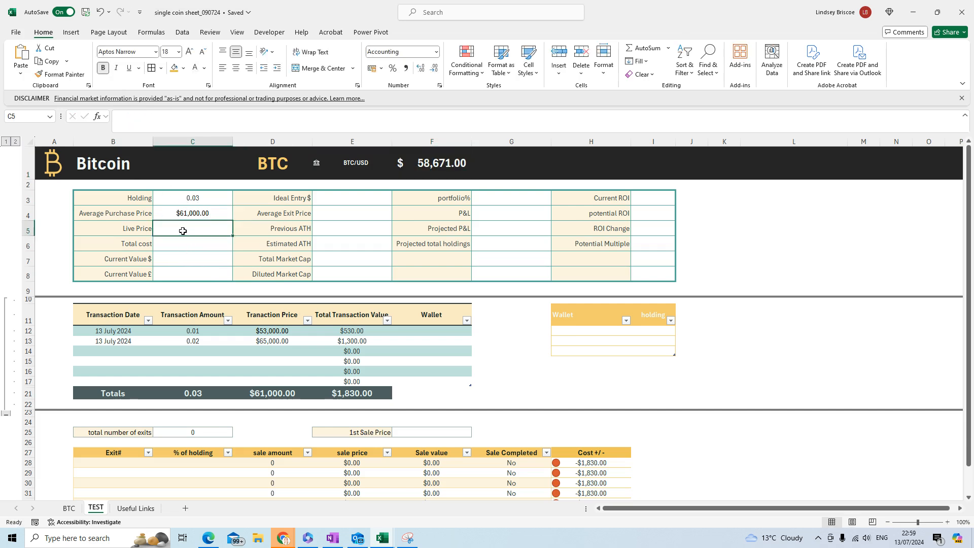
left_click(134, 118)
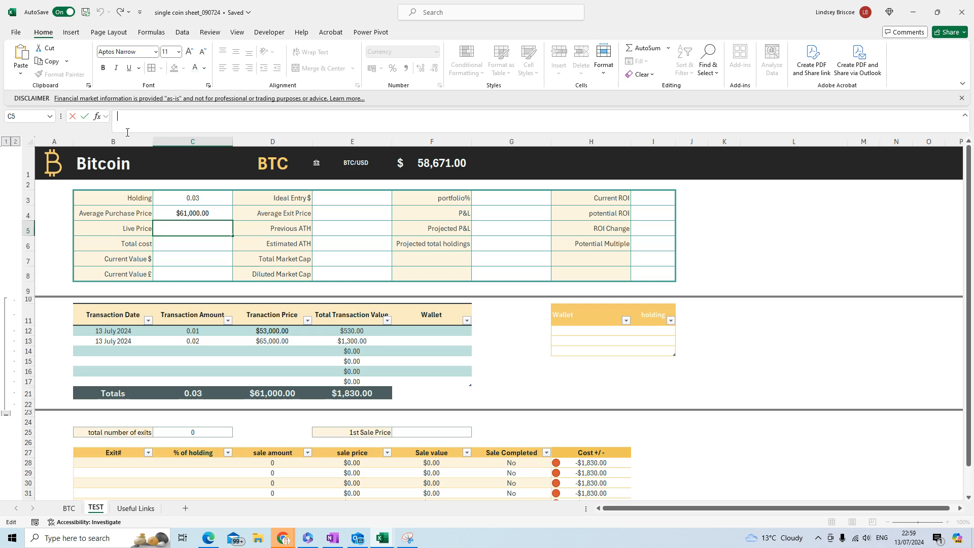
key("ctrl+v")
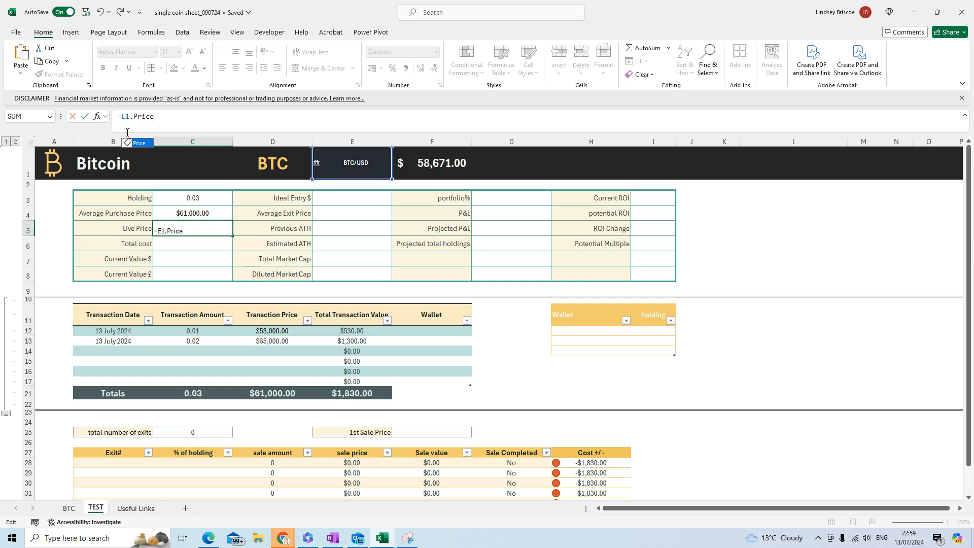
key("ctrl+Return")
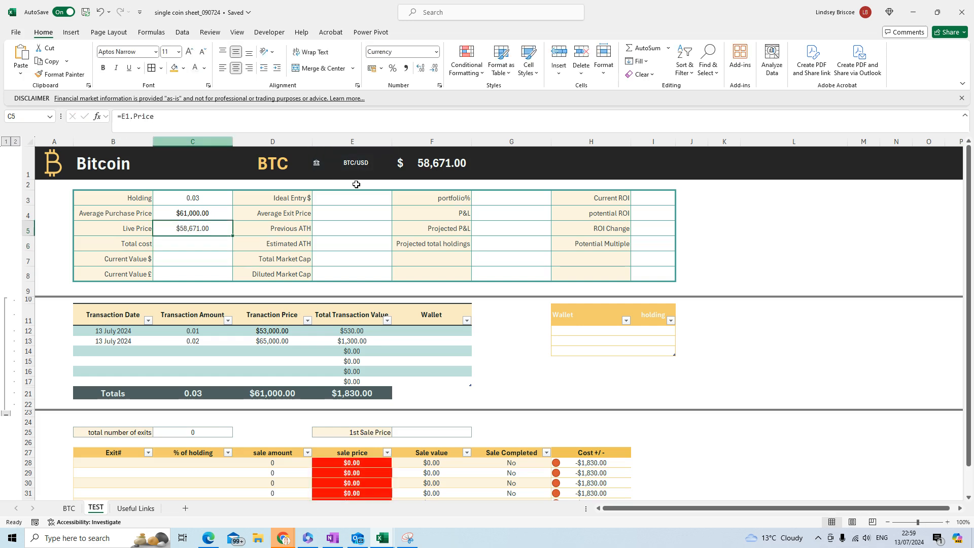
Step: Delete the extracted price from F1 and check the Live Price formula in C5
left_click(419, 169)
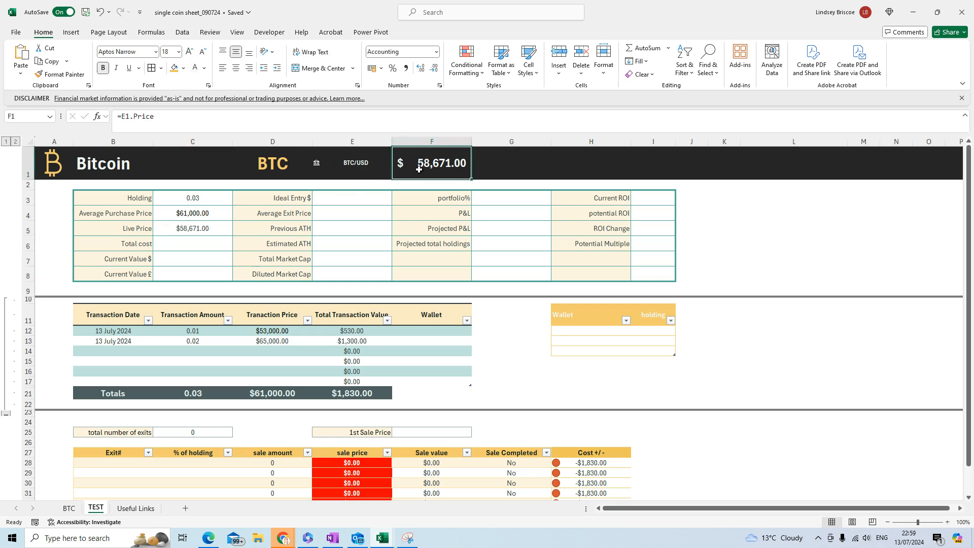
key("Delete")
left_click(158, 229)
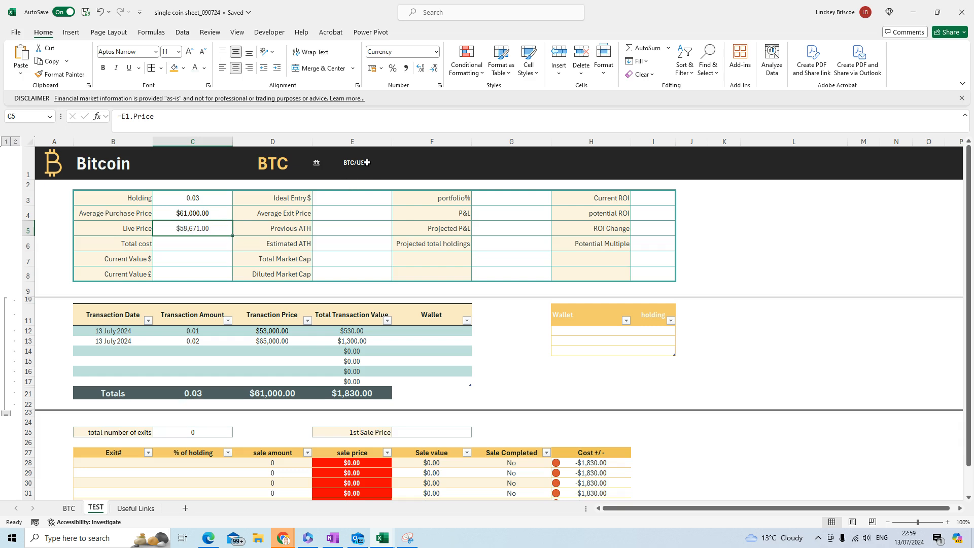
Step: Link the Total cost in C6 to the total transaction value, =E21
left_click(209, 242)
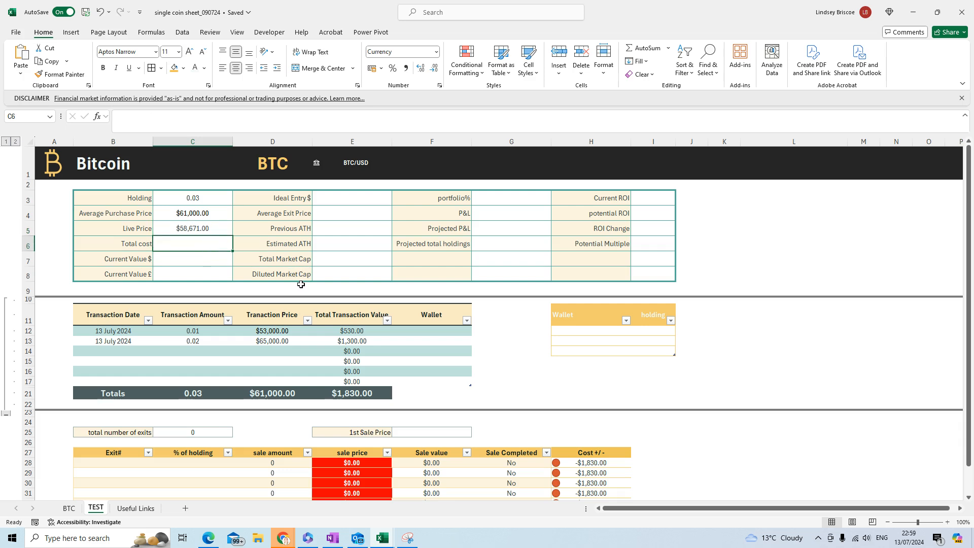
type("=")
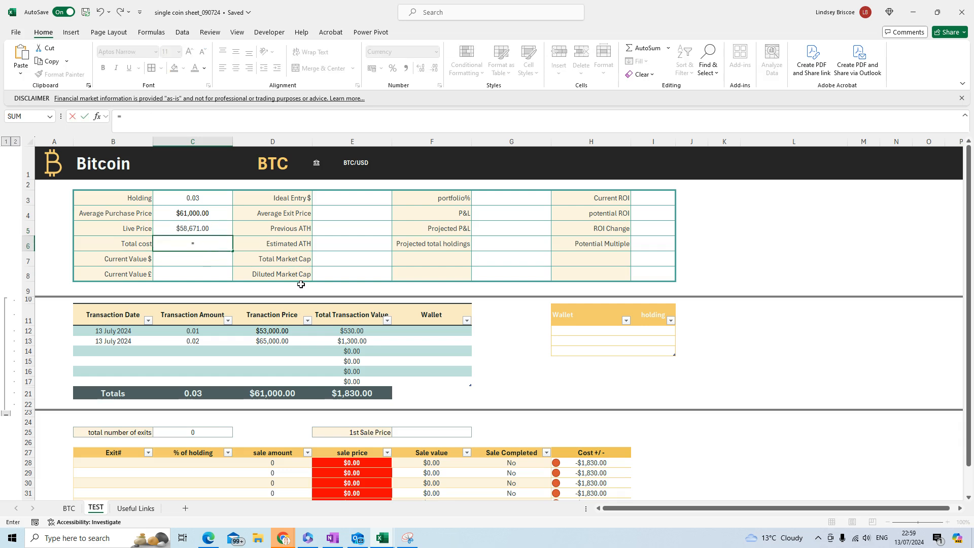
left_click(365, 394)
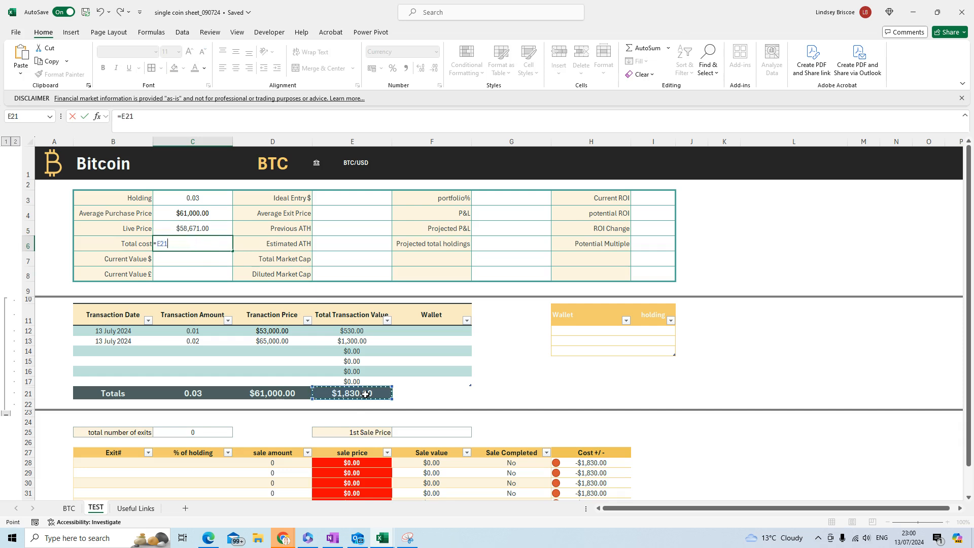
key("Return")
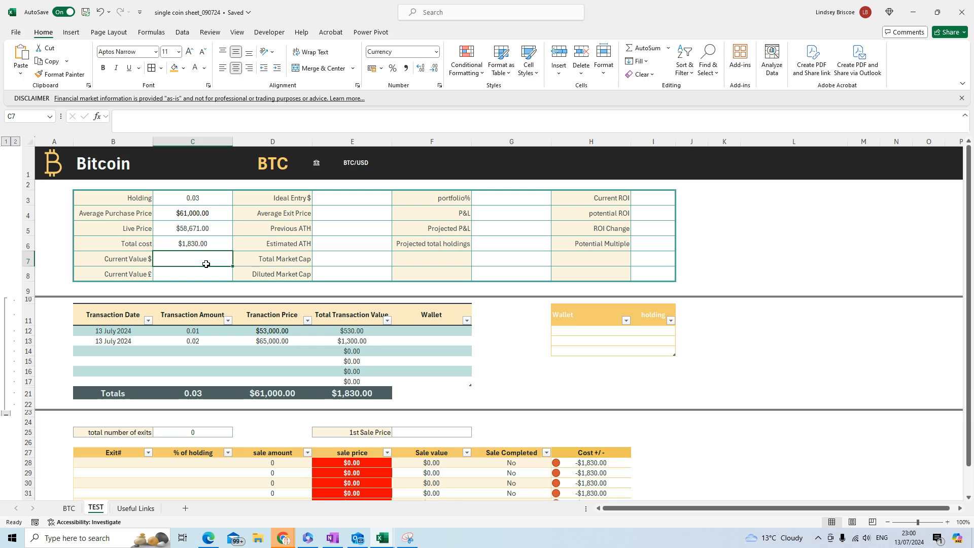
Step: Calculate Current Value $ in C7 as holding multiplied by live price, =C3*C5
type("=")
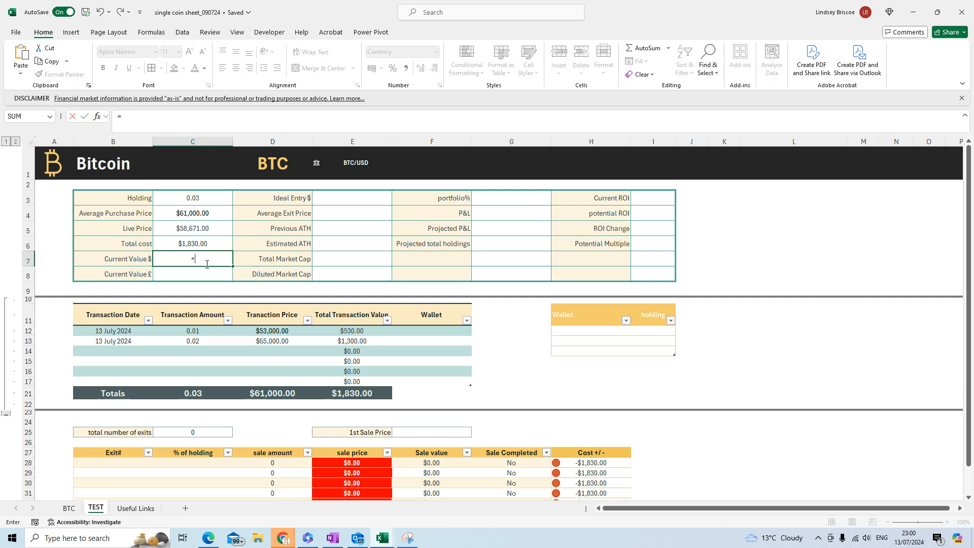
left_click(209, 201)
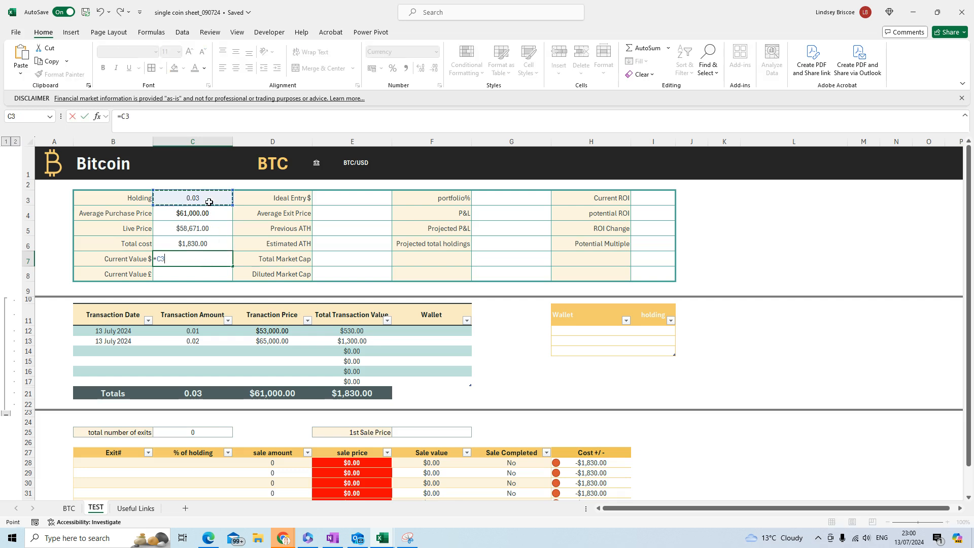
type("*")
left_click(212, 231)
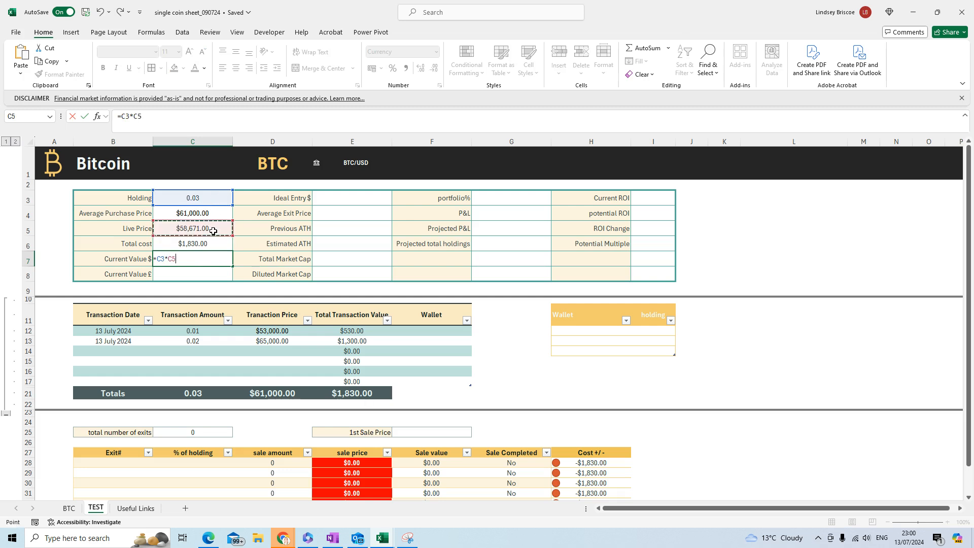
key("Return")
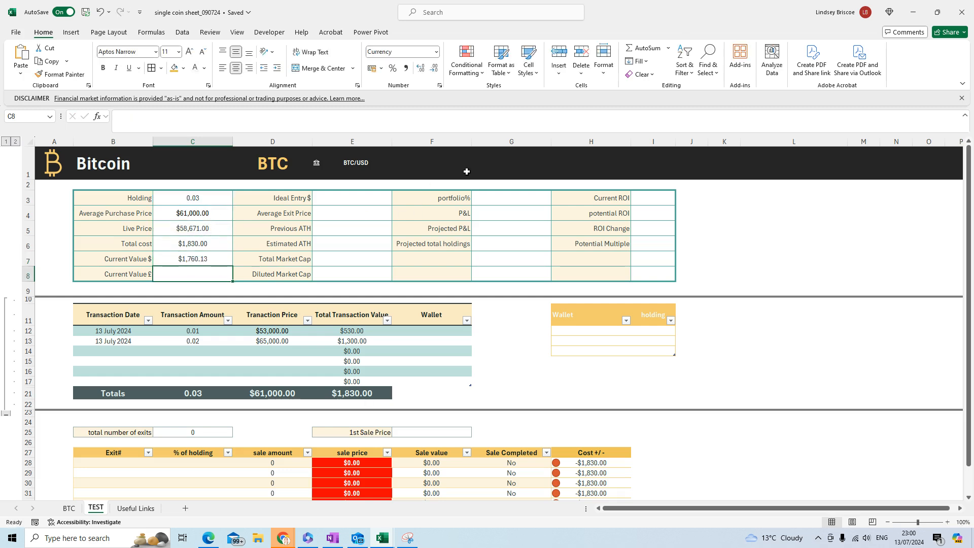
Step: Enter usdgbp in the header cell G1 and convert it to the Currencies data type
left_click(121, 277)
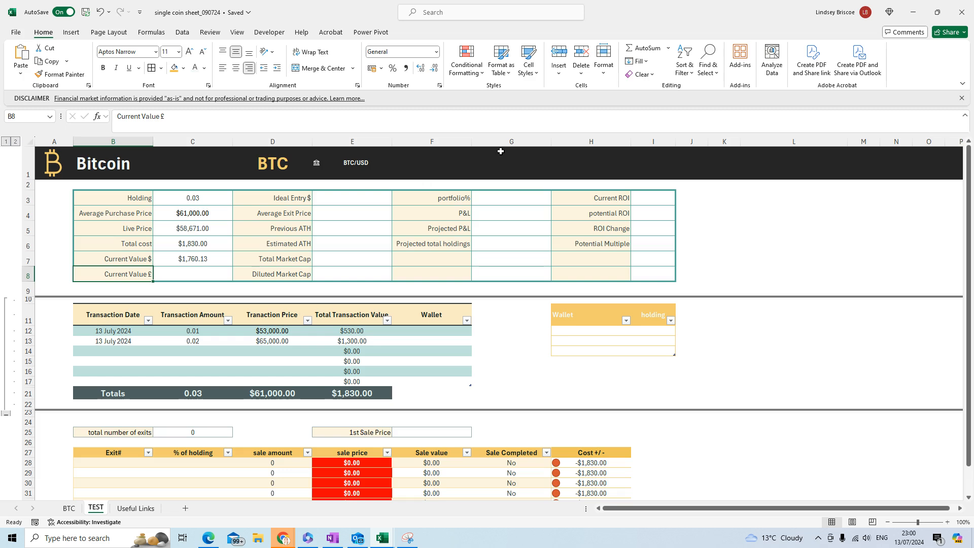
left_click(507, 161)
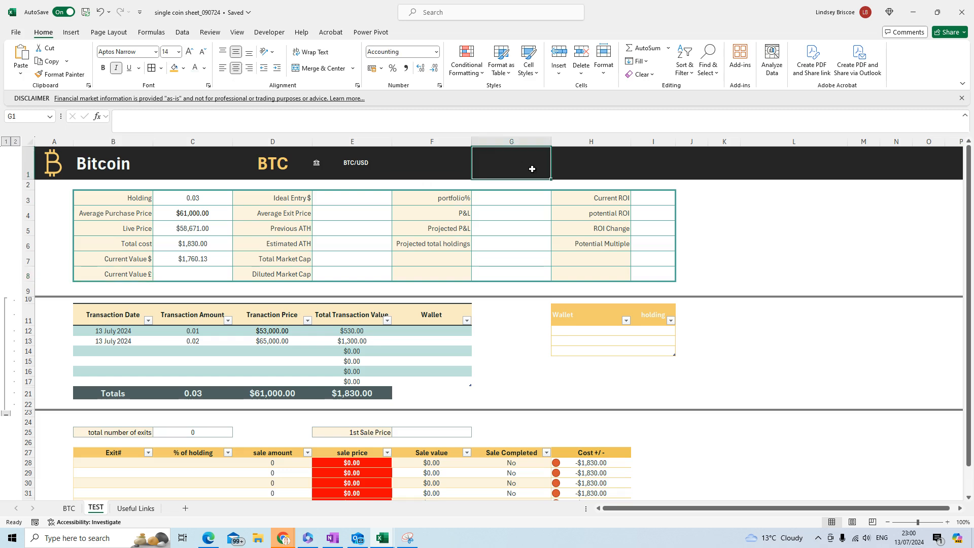
type("sd")
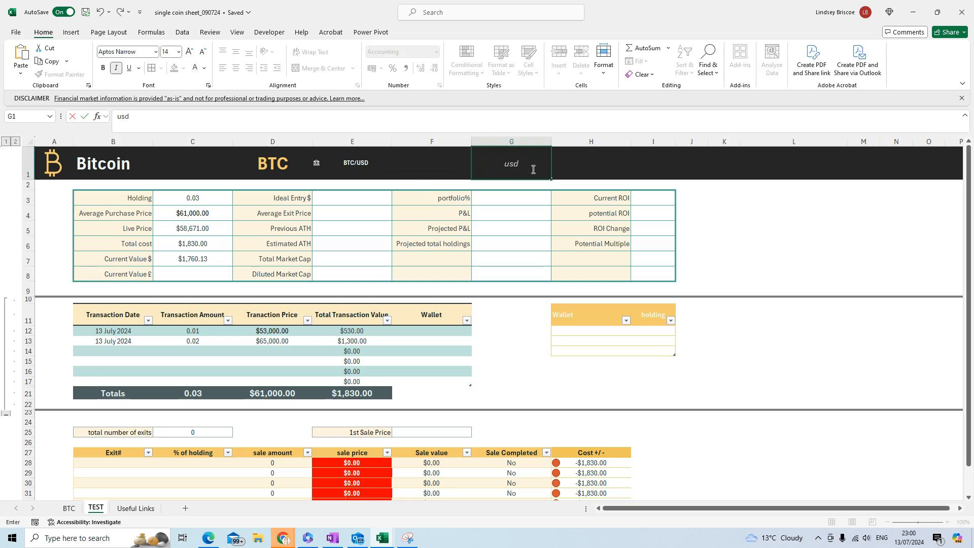
type("gbp")
key("ctrl+Return")
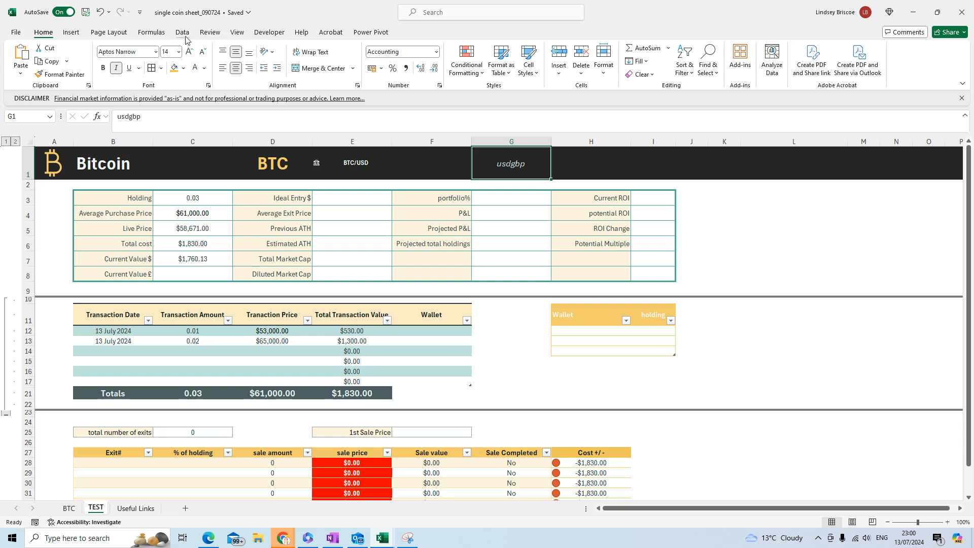
left_click(181, 32)
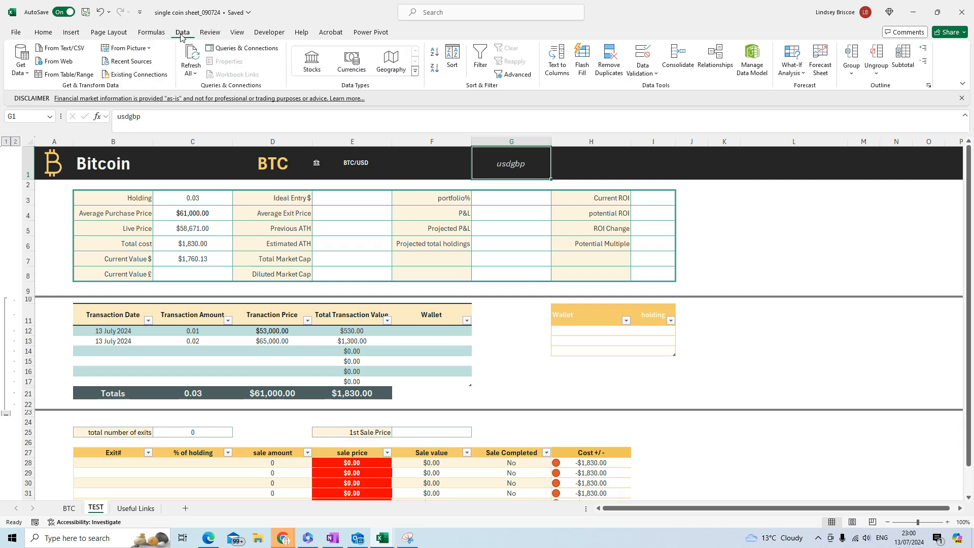
left_click(358, 64)
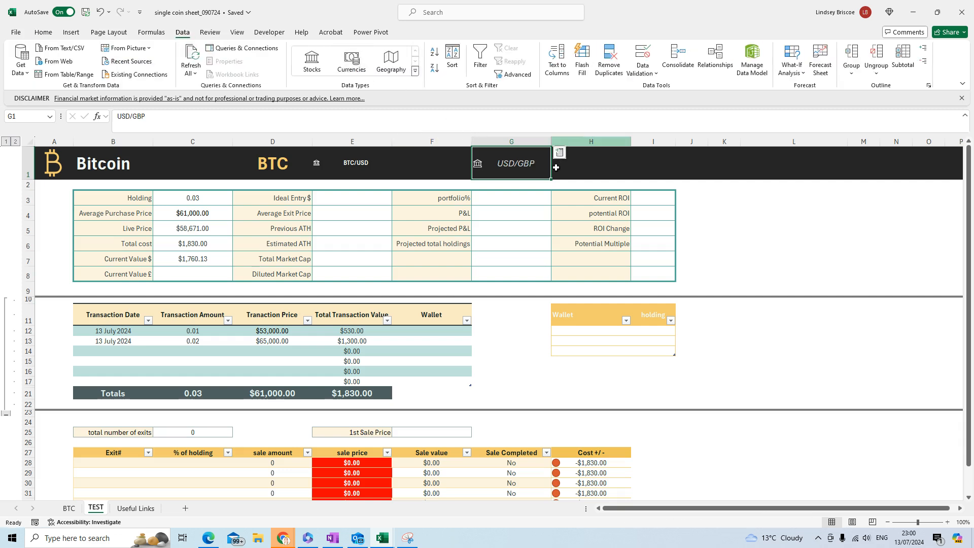
Step: Extract the Price field of the USD/GBP pair into H1 and set the font size of G1:H1 to 9
left_click(561, 155)
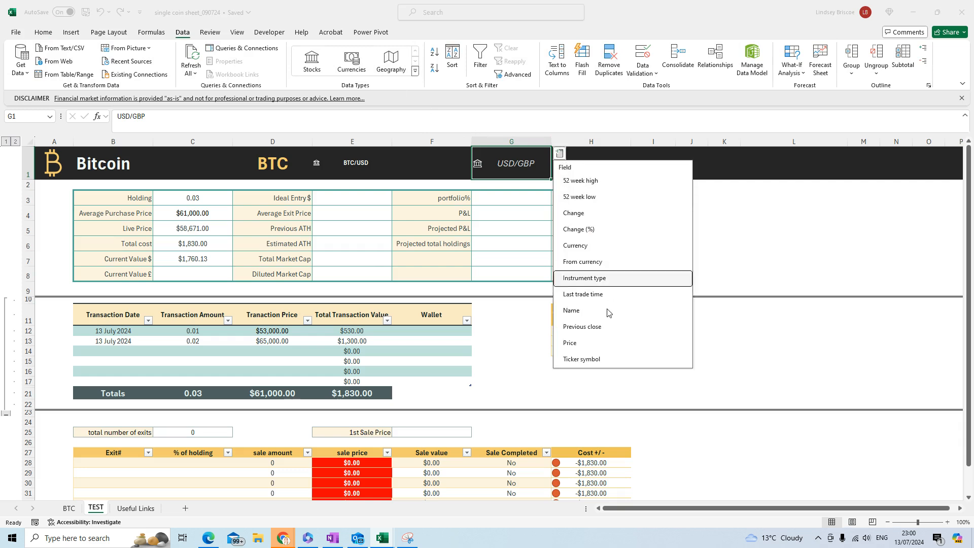
left_click(597, 344)
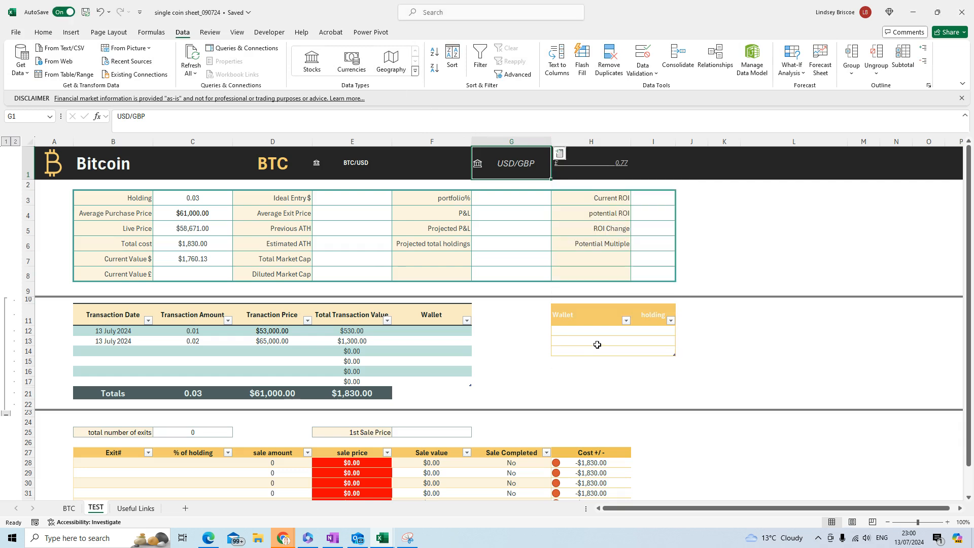
left_click(595, 165, "shift")
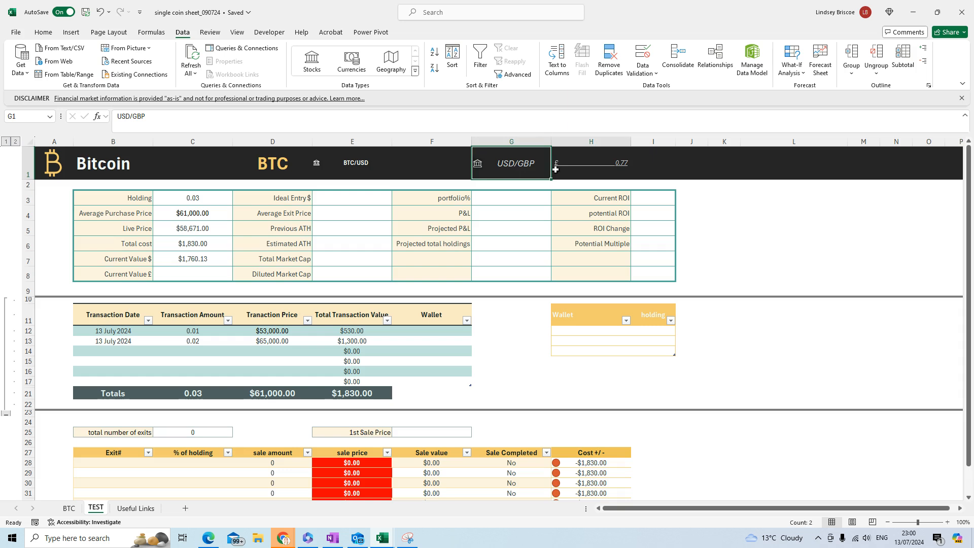
left_click(43, 31)
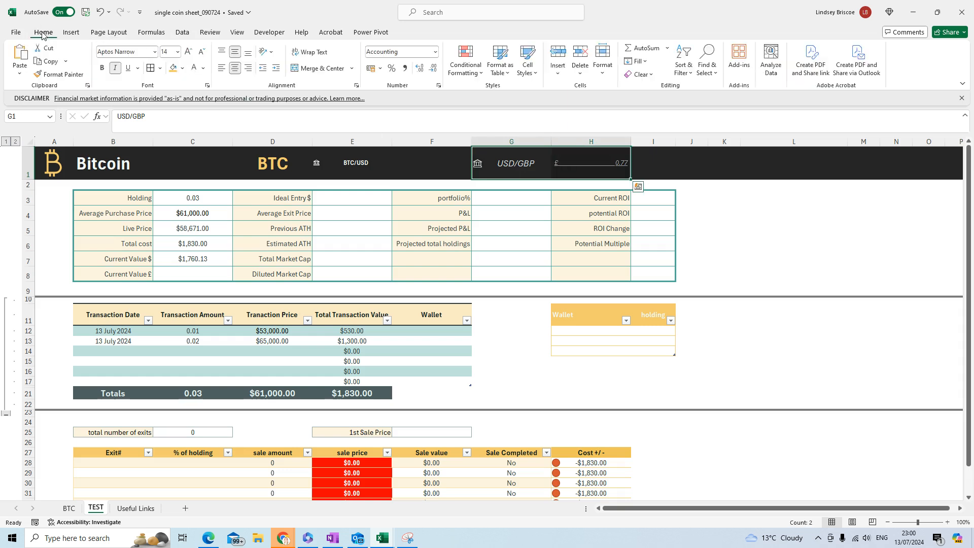
left_click(179, 51)
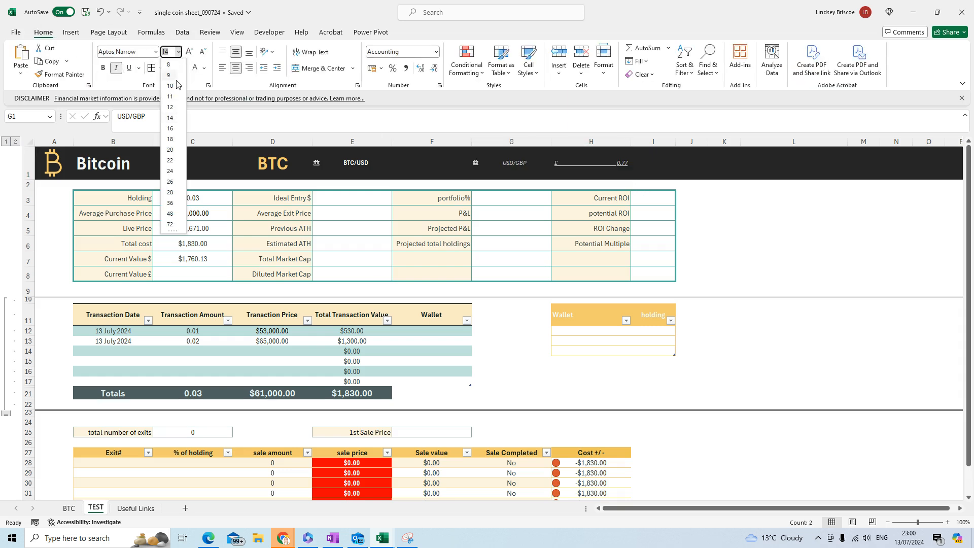
left_click(171, 76)
Step: Calculate Current Value £ in C8 as the dollar value multiplied by the exchange rate, =C7*H1
left_click(209, 274)
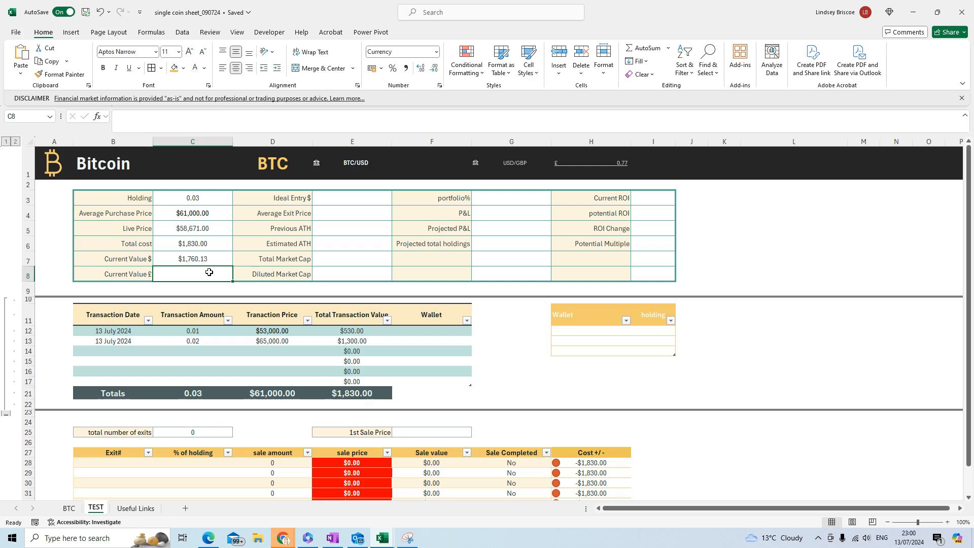
type("=")
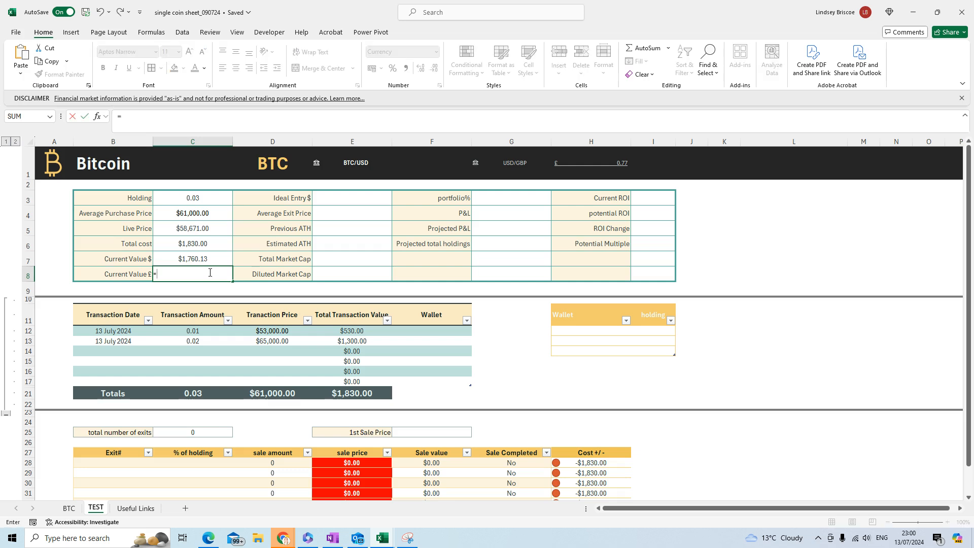
left_click(215, 261)
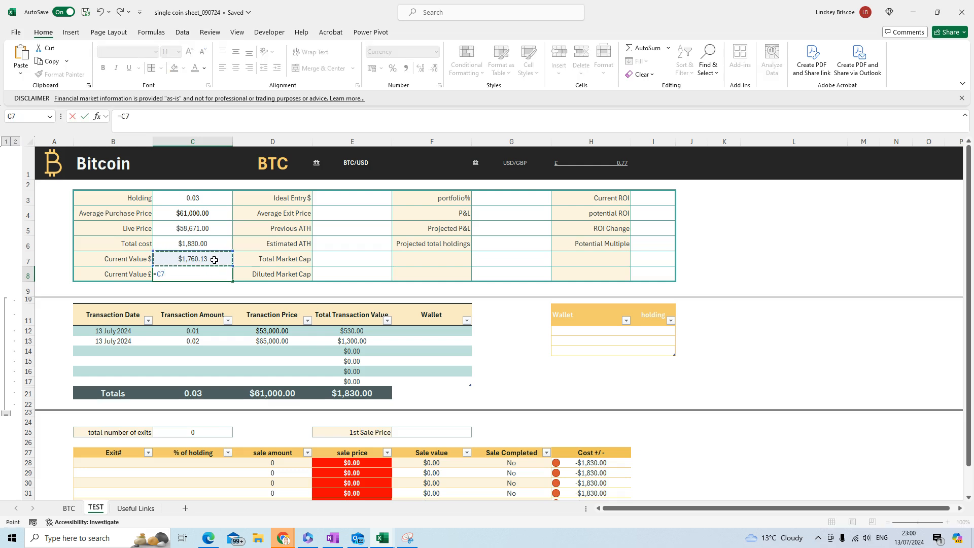
type("/")
left_click(578, 166)
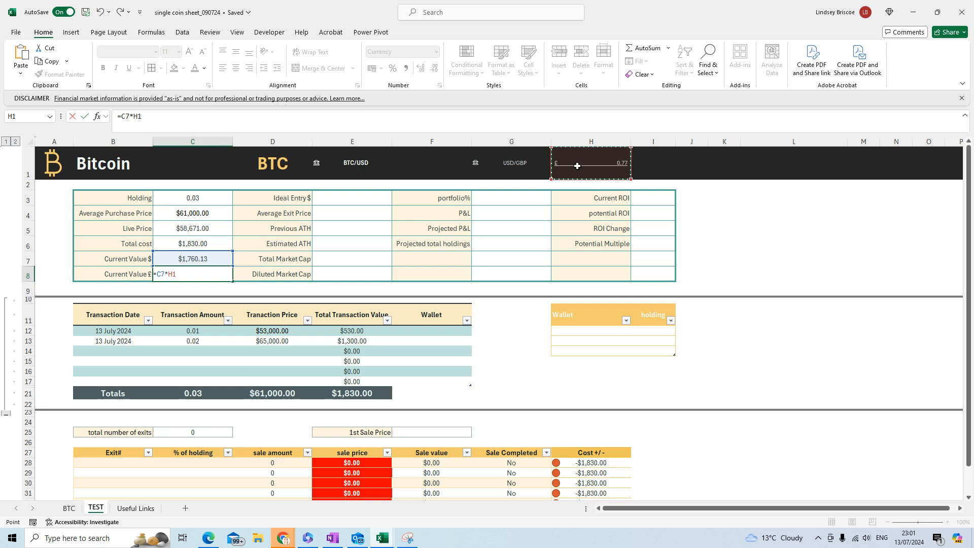
key("Return")
key("Up")
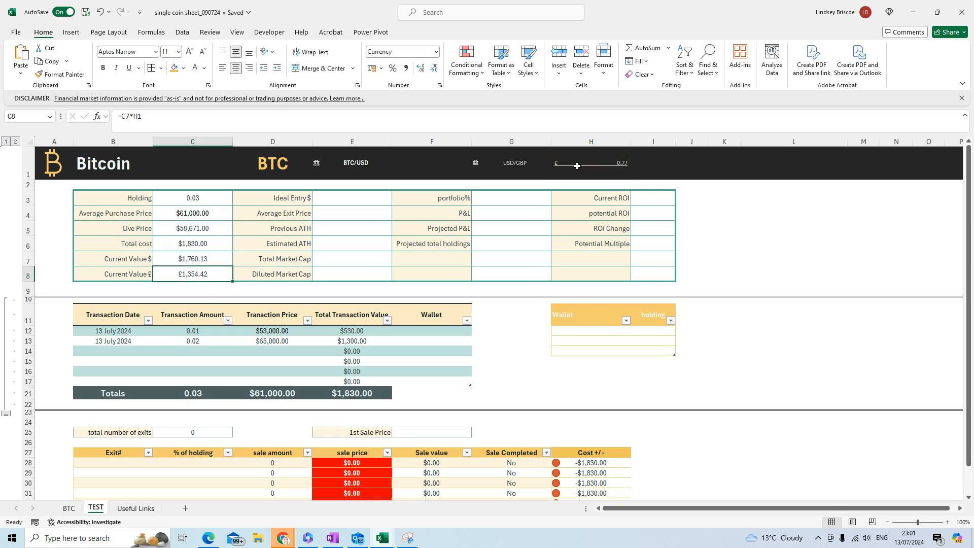
key("Left")
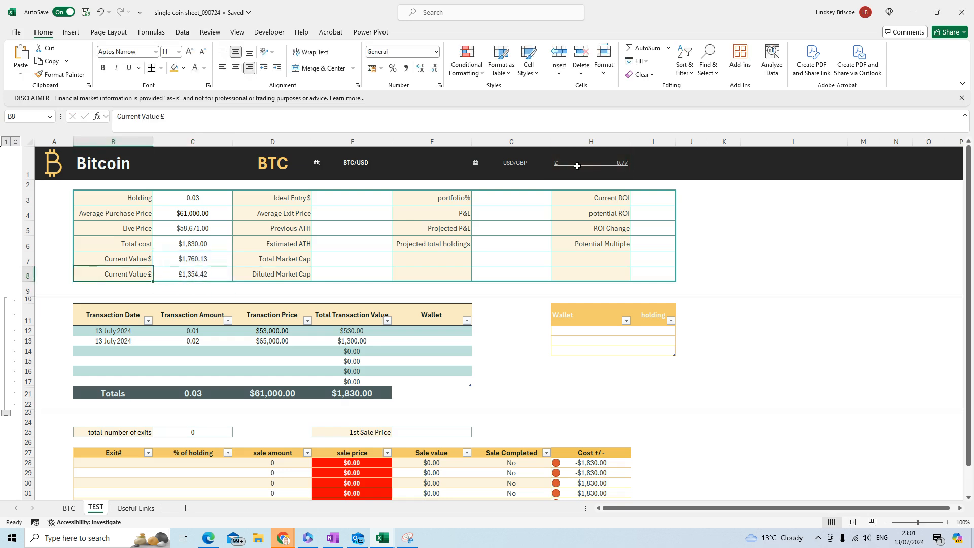
Step: Change the currency pair in G1 to USD/EUR
left_click(518, 164)
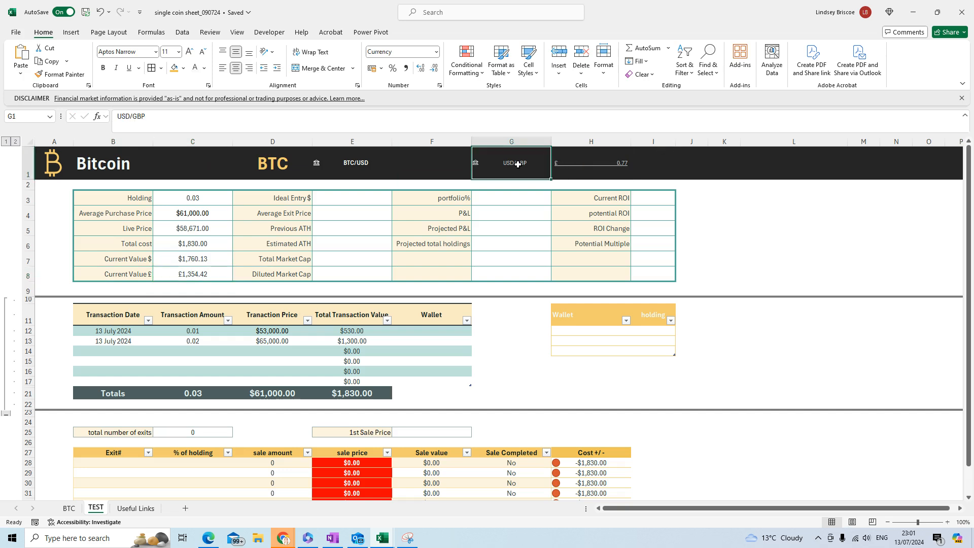
left_click(153, 116)
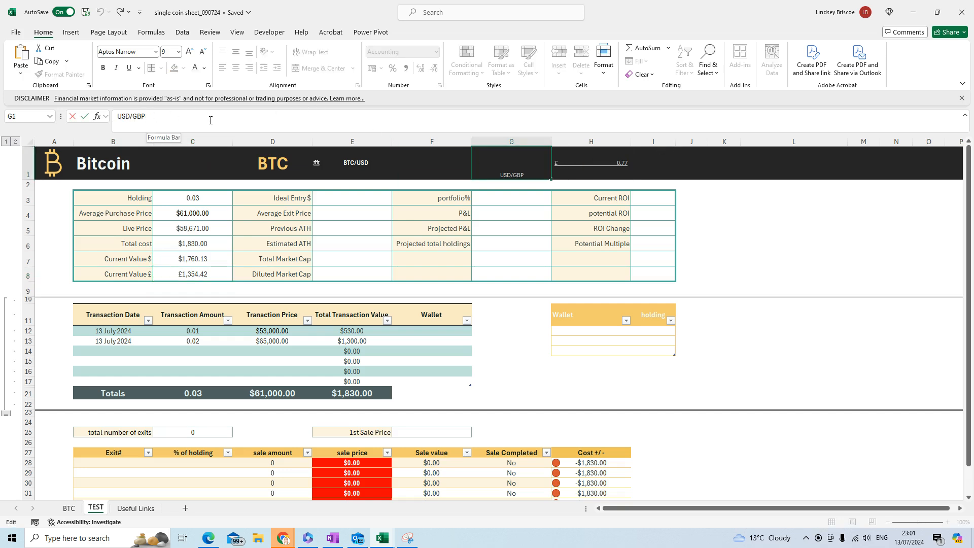
key("BackSpace")
key("BackSpace")
key("BackSpace")
type("e")
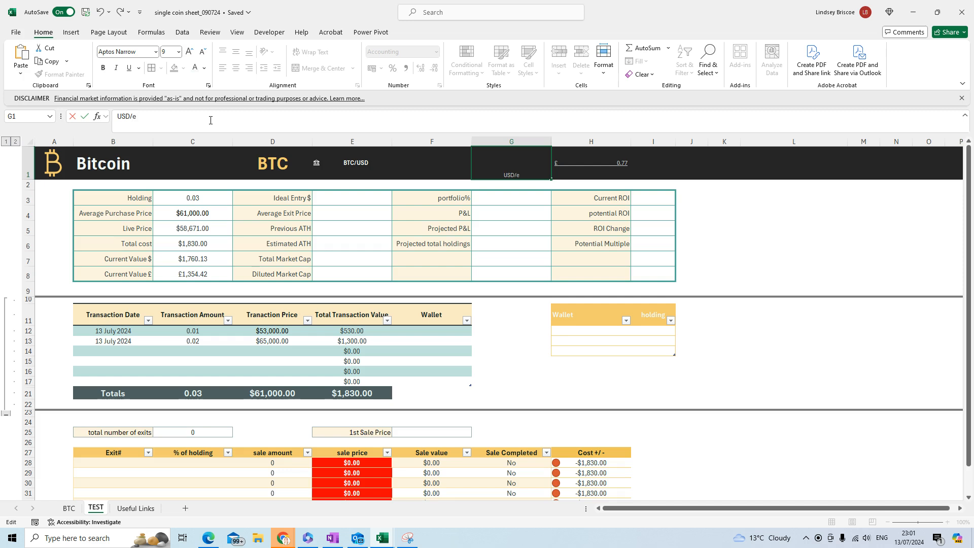
type("ur")
key("Return")
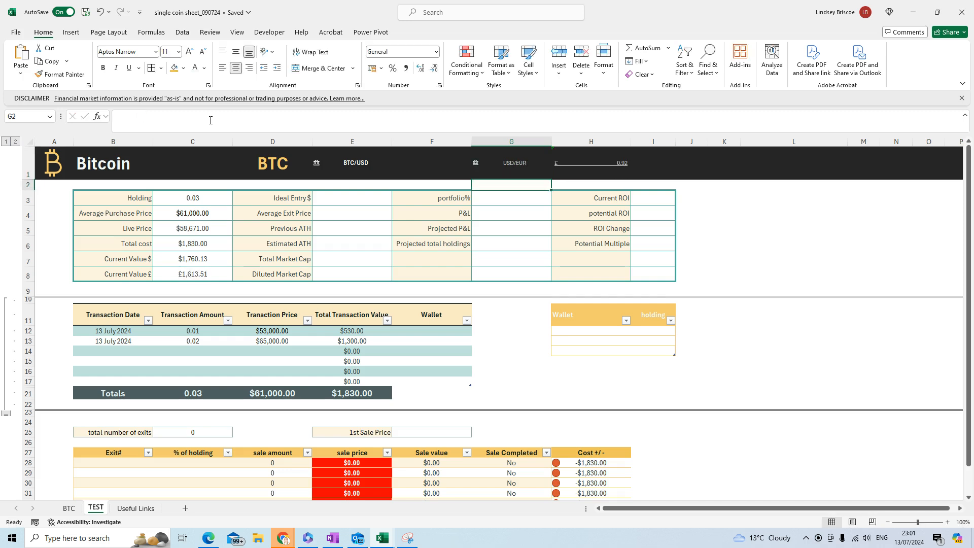
Step: Set the currency pair in G1 back to USD/GBP
key("Up")
left_click(171, 115)
key("BackSpace")
key("BackSpace")
key("BackSpace")
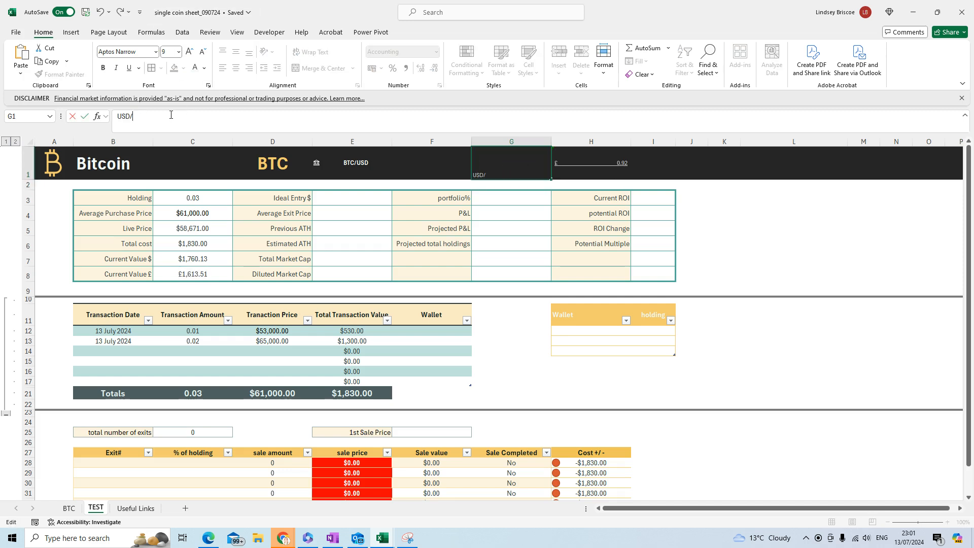
type("gbp")
key("Return")
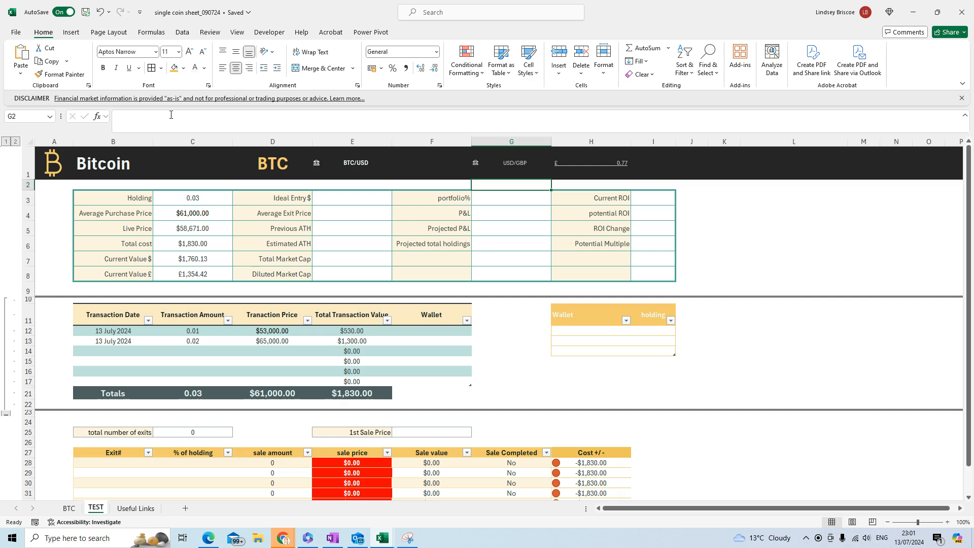
Step: Set the Estimated ATH in E6 to 125000
left_click(376, 195)
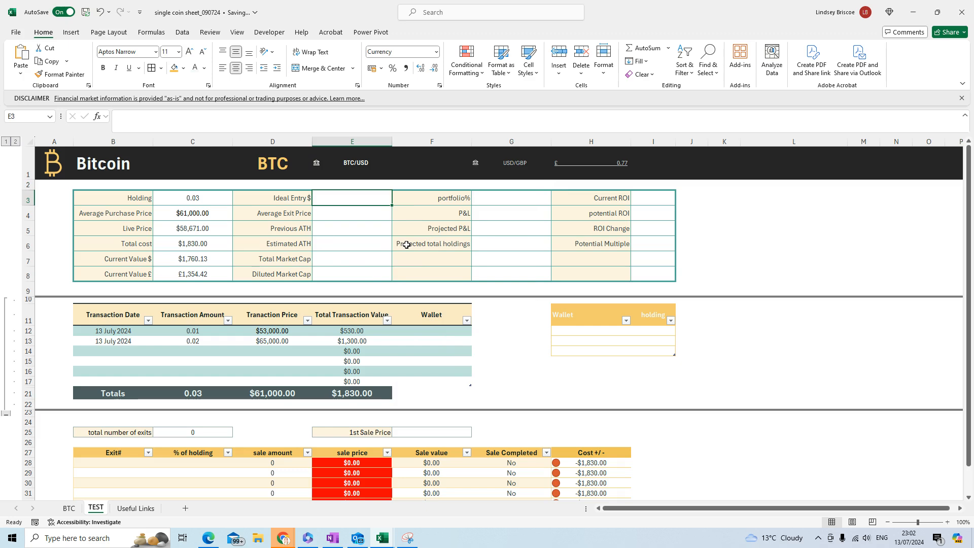
key("Down")
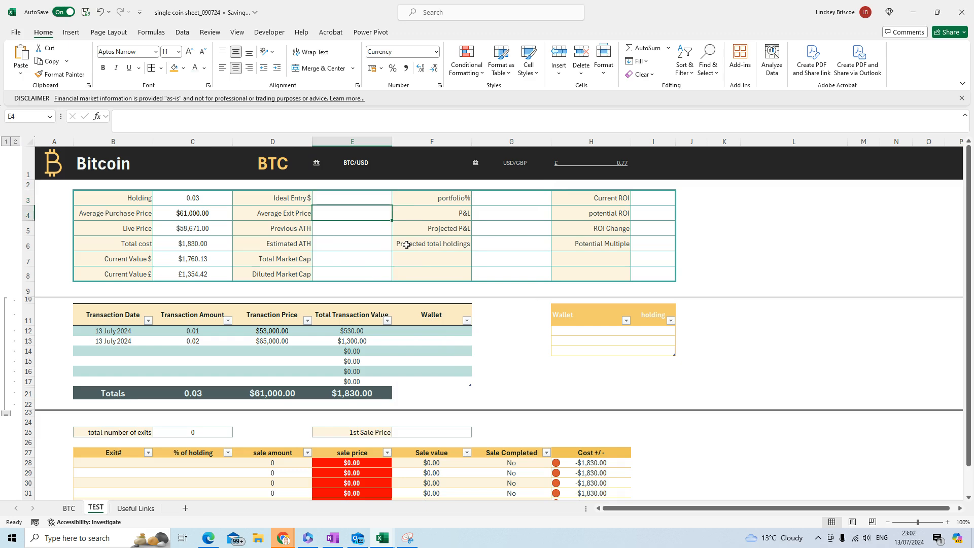
scroll(553, 437, "down", 1)
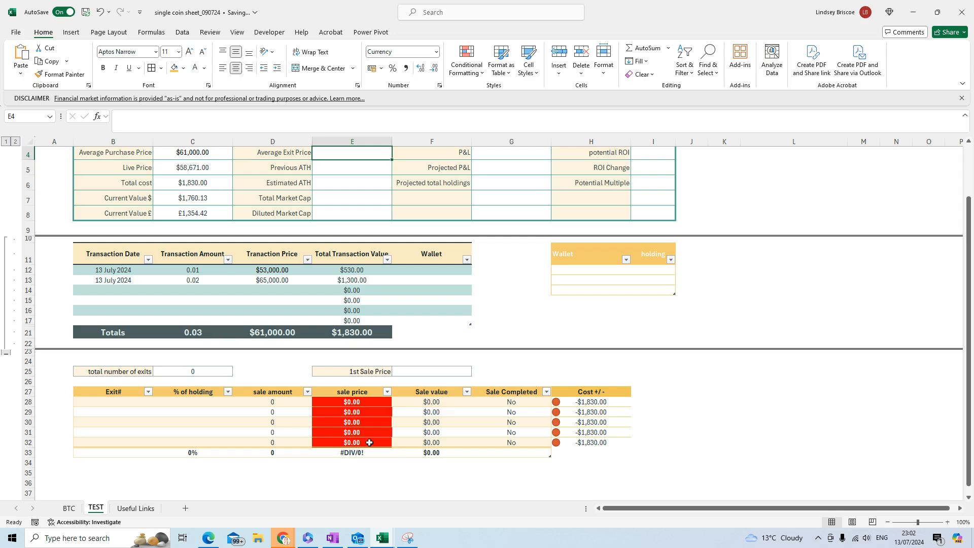
scroll(369, 442, "up", 1)
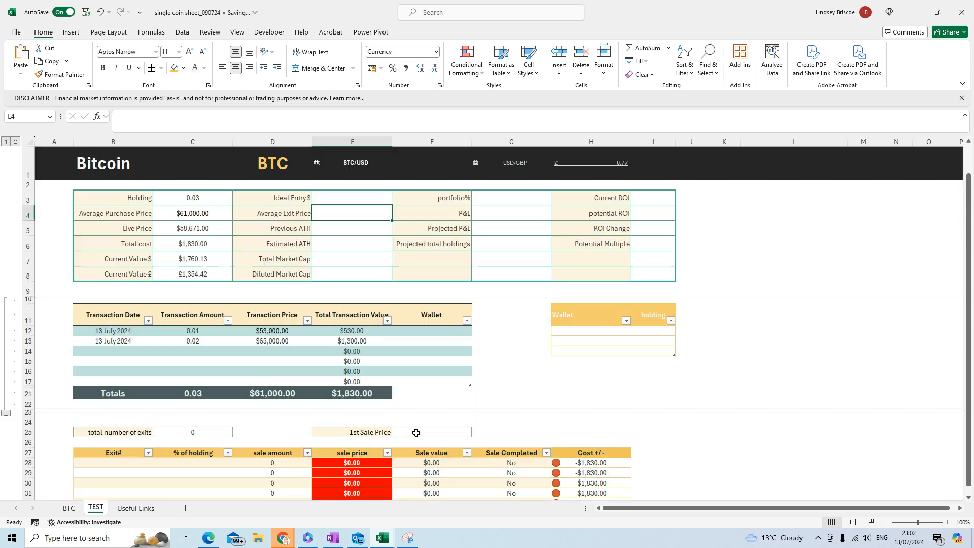
left_click(366, 228)
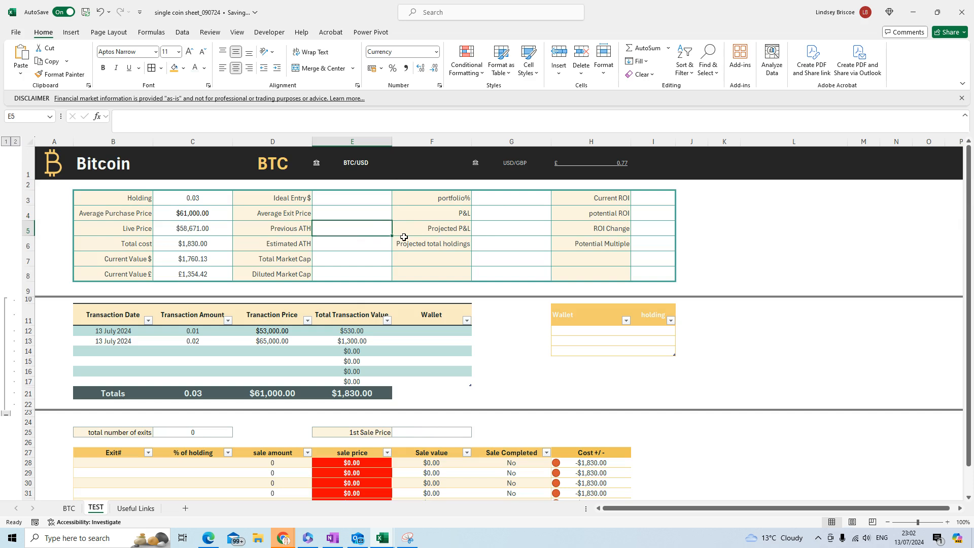
key("Down")
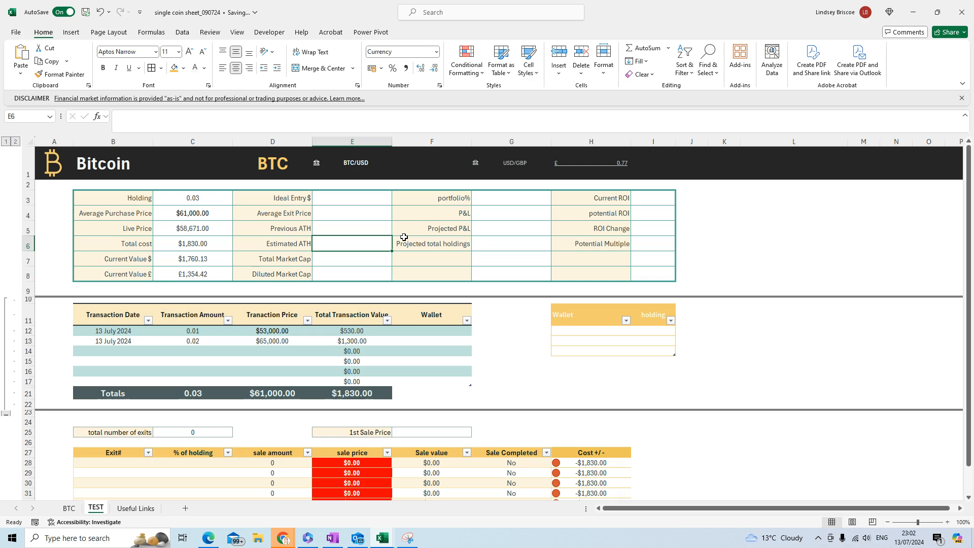
type("125,")
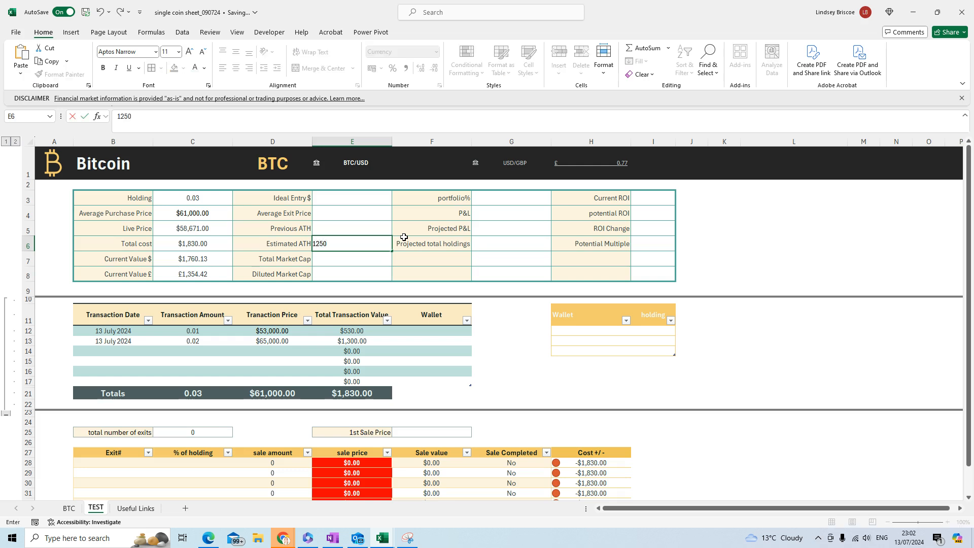
type("000")
key("ctrl+Return")
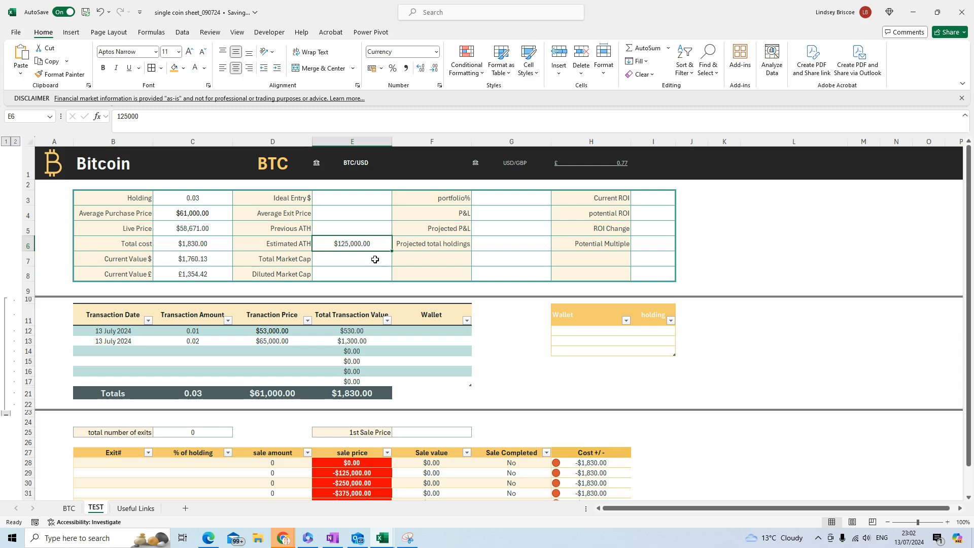
Step: Set the 1st Sale Price in F25 of the exit plan to 75002
left_click(511, 201)
left_click(515, 214)
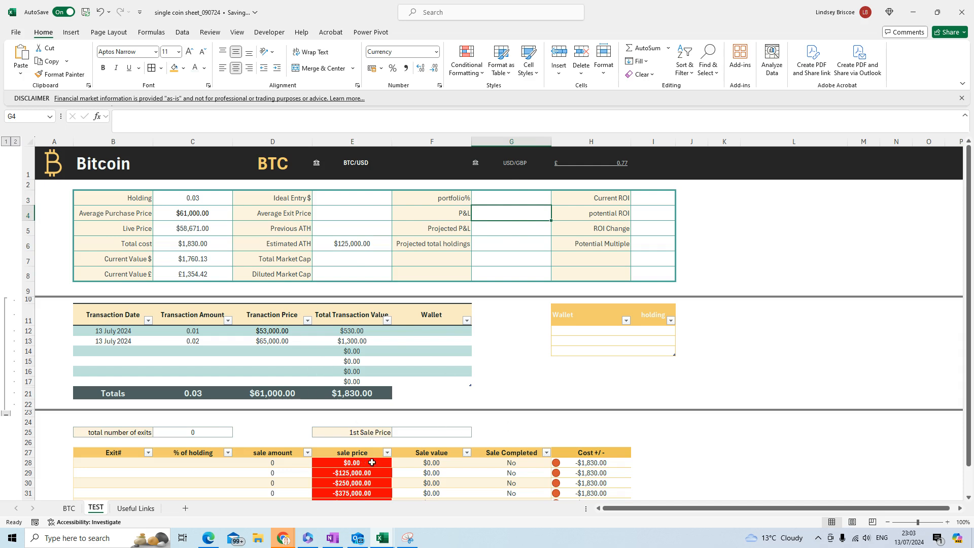
scroll(451, 464, "down", 1)
left_click(421, 405)
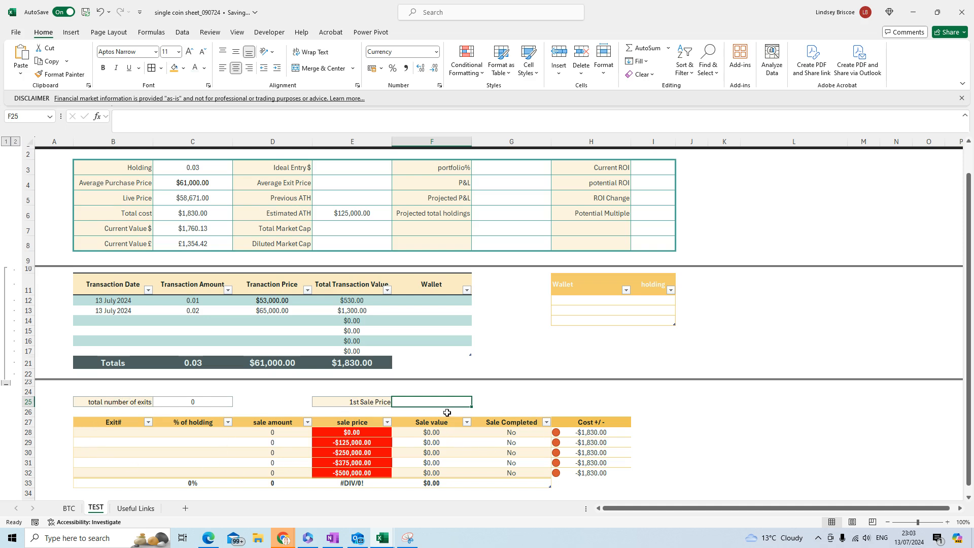
type("7")
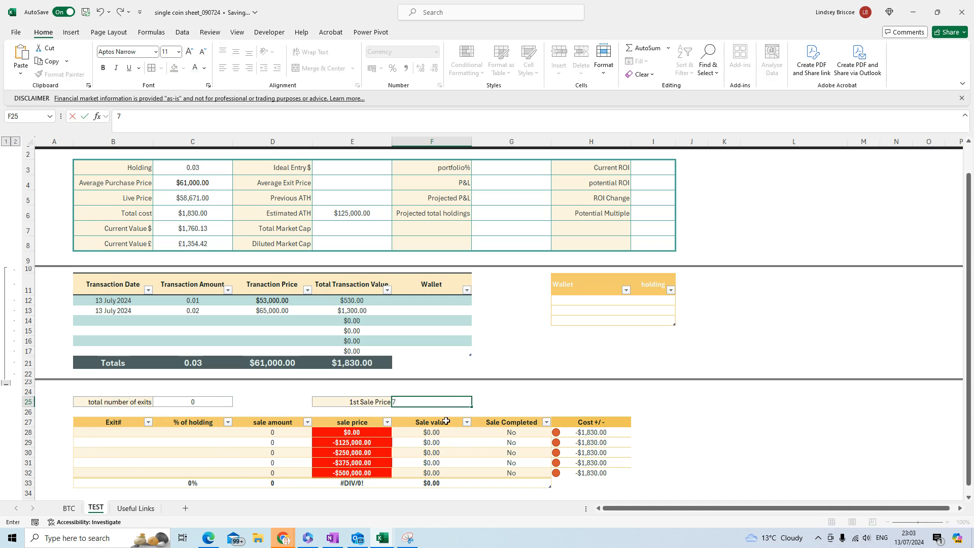
type("5002")
key("Return")
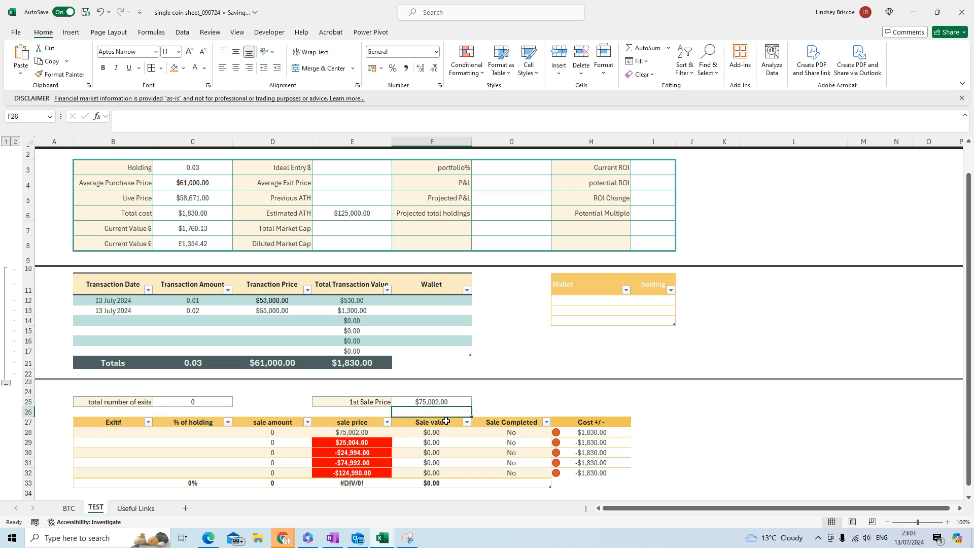
Step: Number the exits 1 to 5 in the Exit# column of the exit plan, cells B28:B32
key("Down")
key("Down")
key("Left")
key("Left")
key("Left")
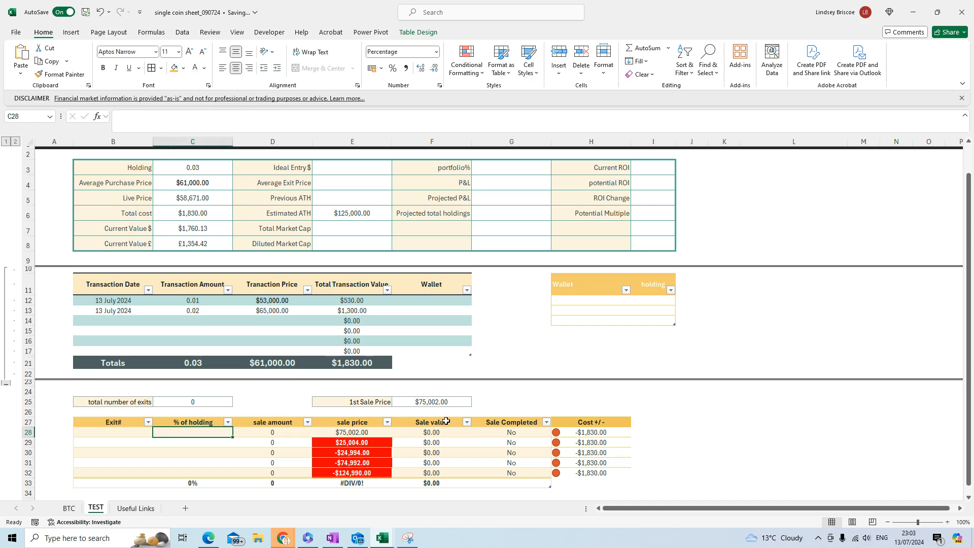
key("Left")
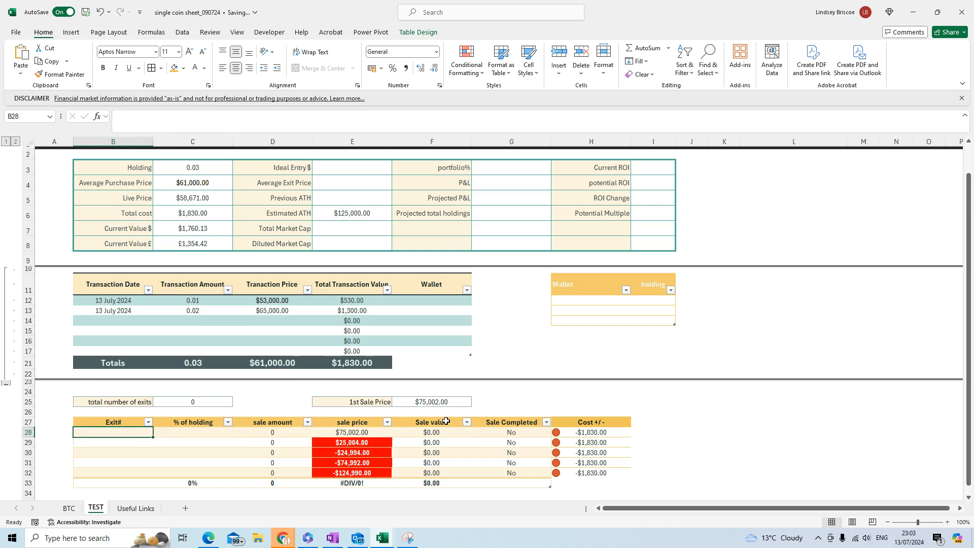
type("1")
key("Return")
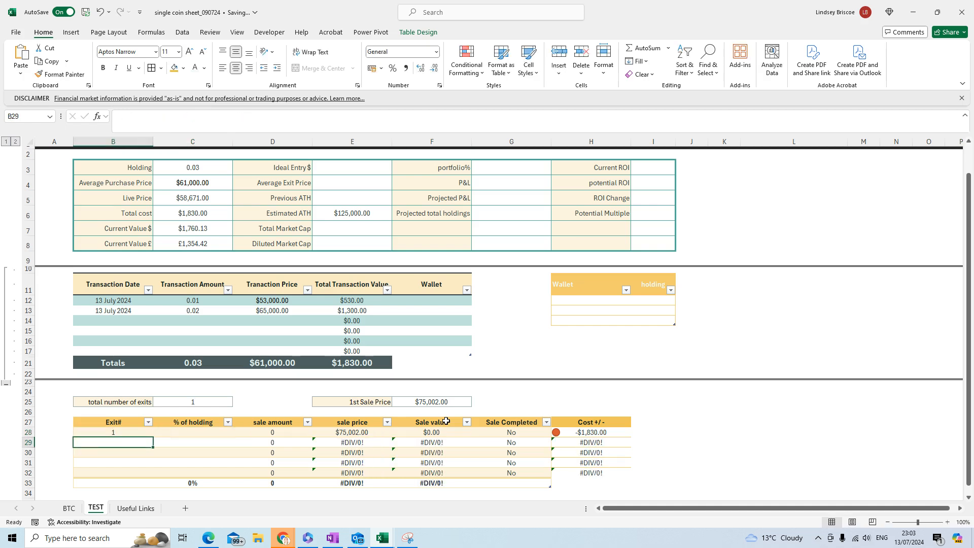
type("2")
key("Return")
type("3")
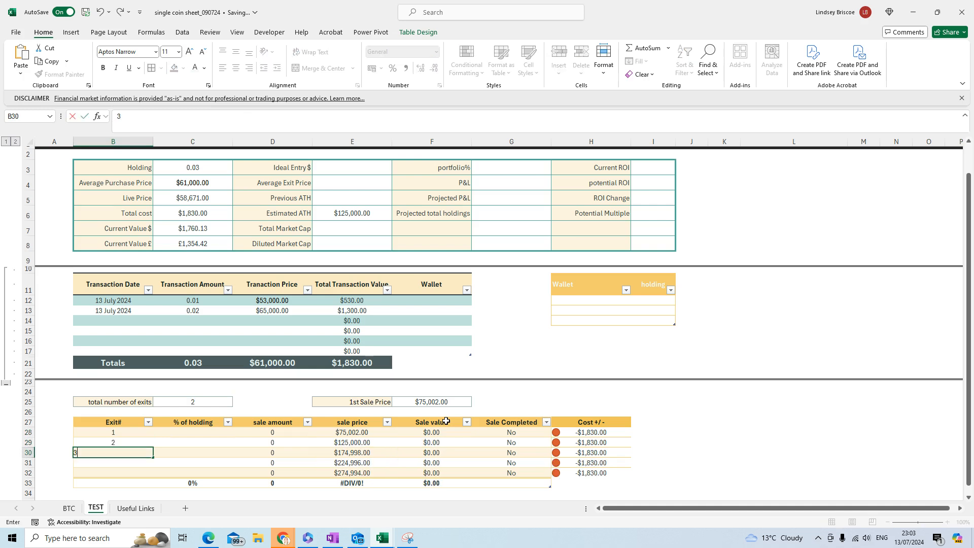
key("Return")
type("4")
key("Return")
type("5")
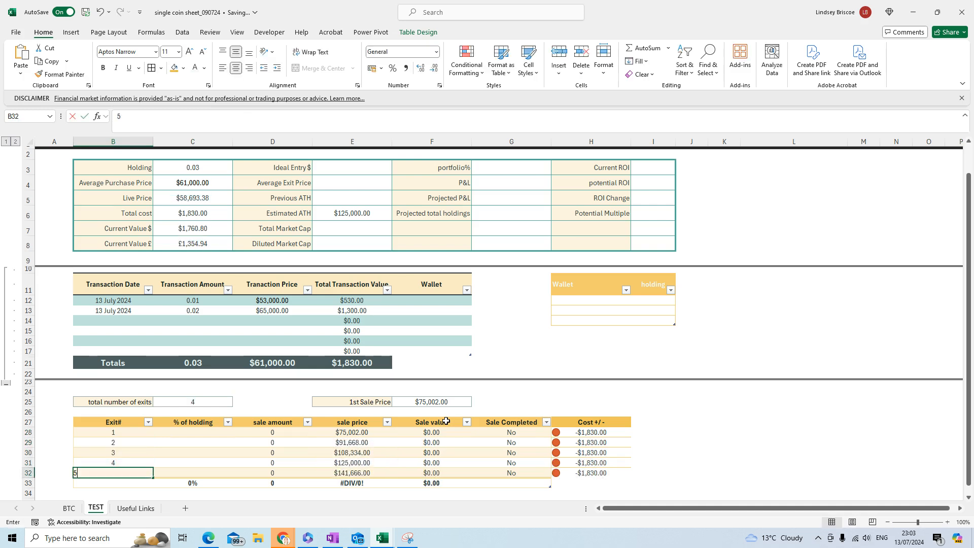
key("Return")
Step: Examine the sale price formulas of the exit plan from E32 up to E28
key("Up")
key("Right")
key("Right")
key("Right")
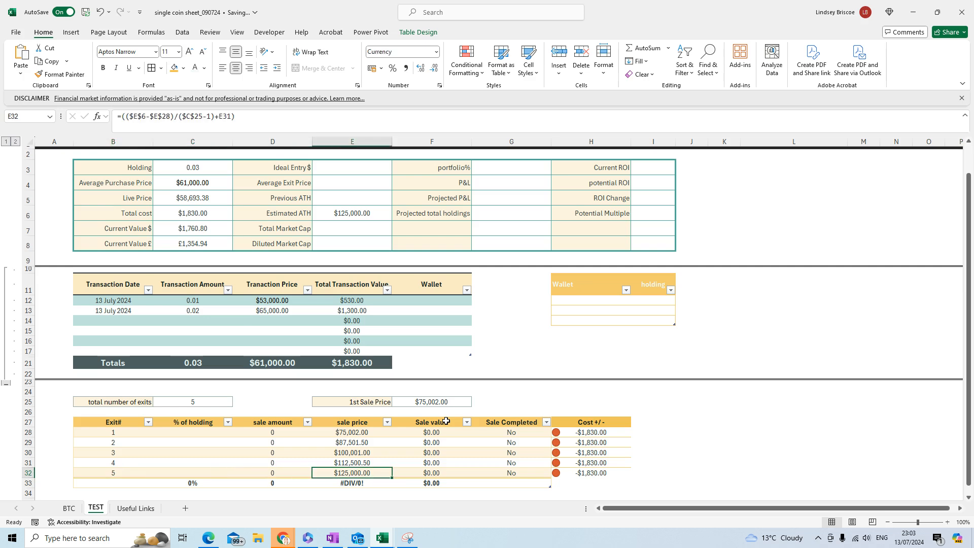
key("Up")
key("Up")
key("Up")
key("Up")
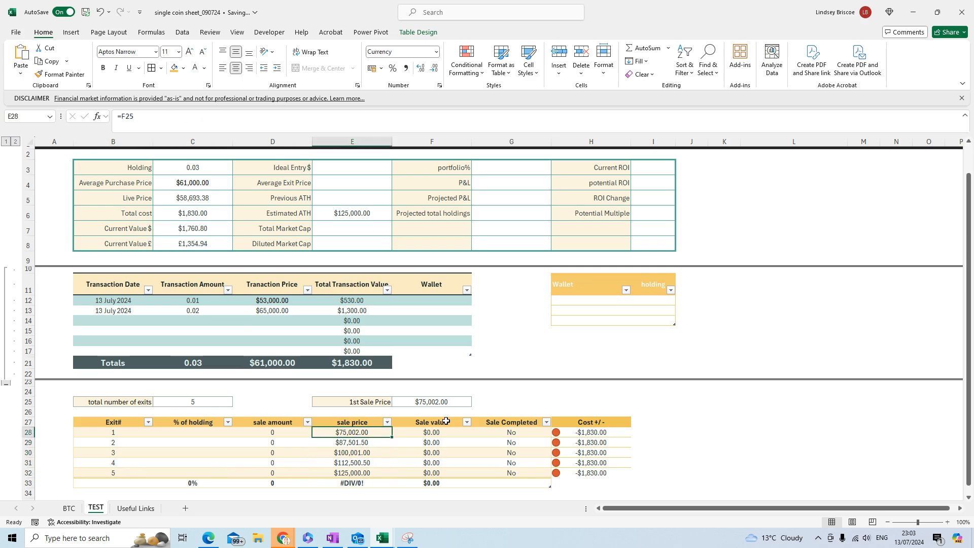
Step: Set the % of holding to 5% for all five exits in C28:C32
key("Left")
key("Left")
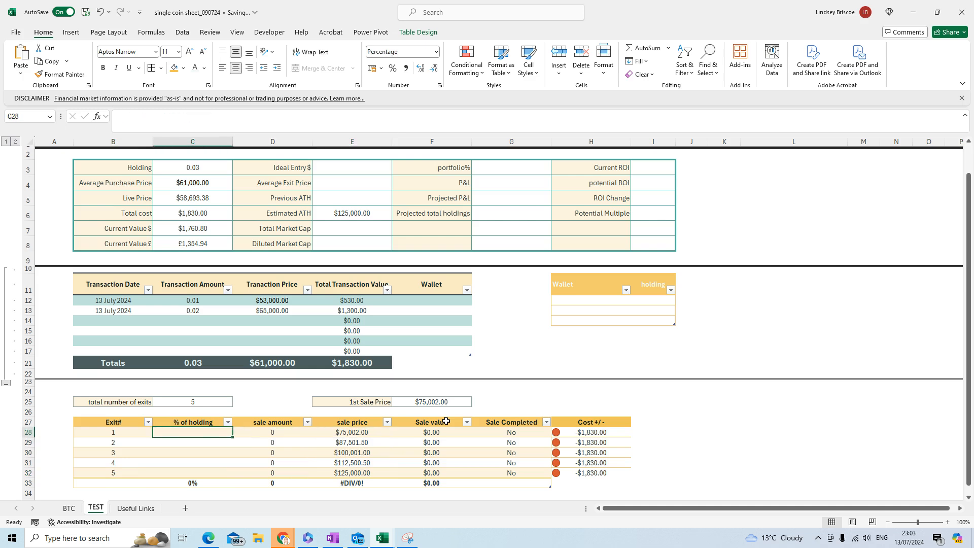
type("5")
key("Return")
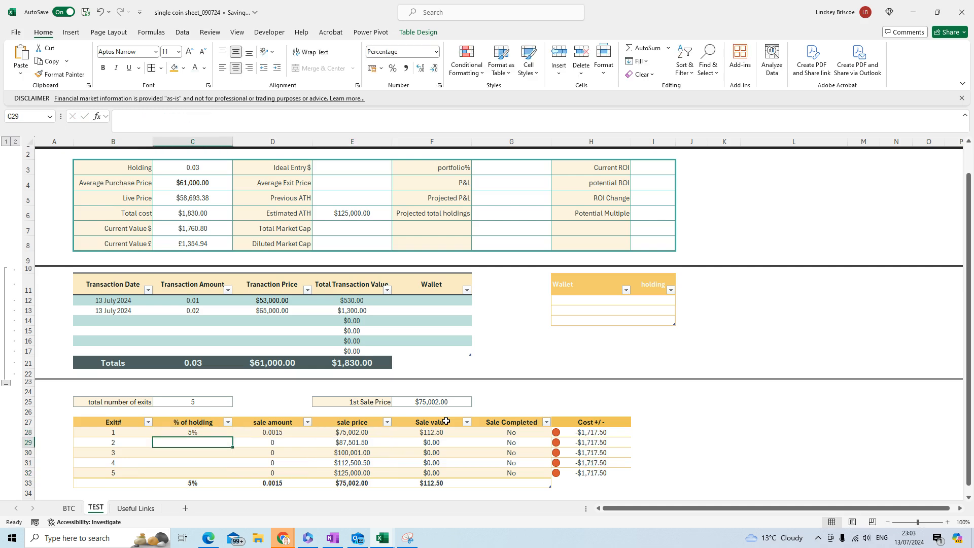
type("5")
key("Return")
type("5")
key("Return")
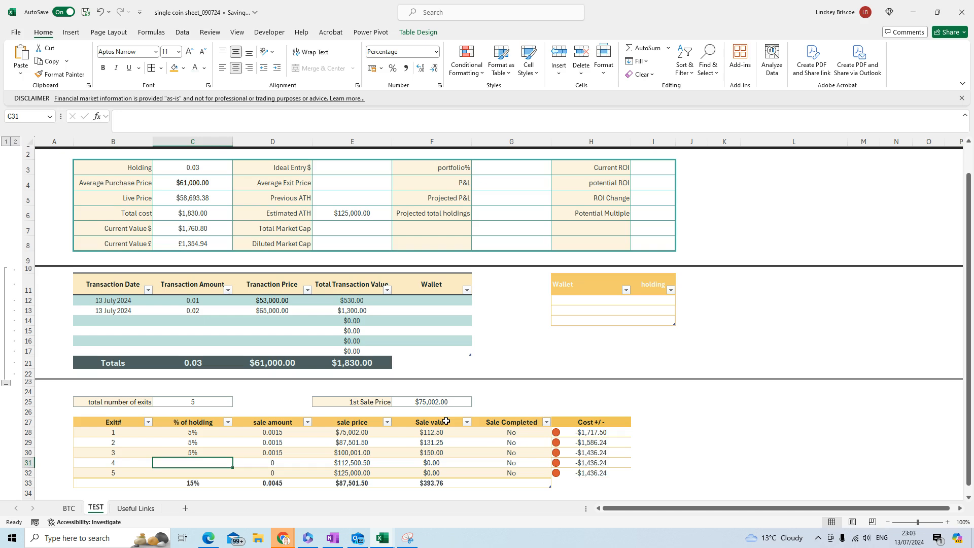
type("5")
key("Return")
type("5")
key("Return")
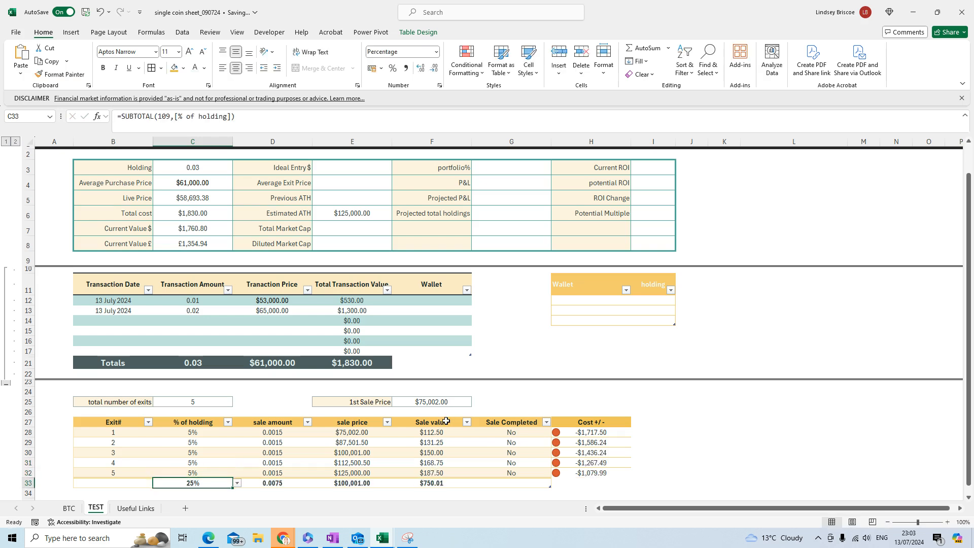
key("Up")
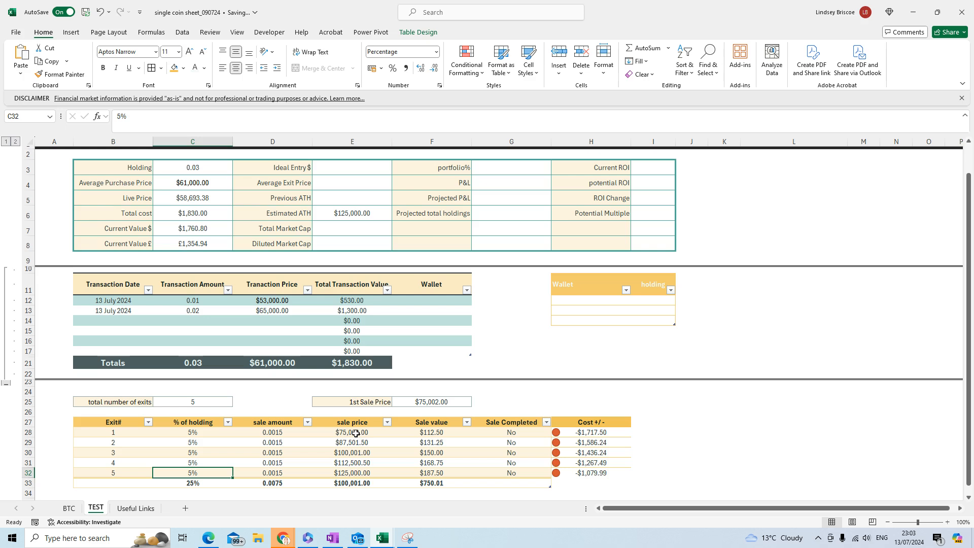
Step: Inspect the sale amount formula in D28, including its absolute reference to the Holding cell
left_click(272, 434)
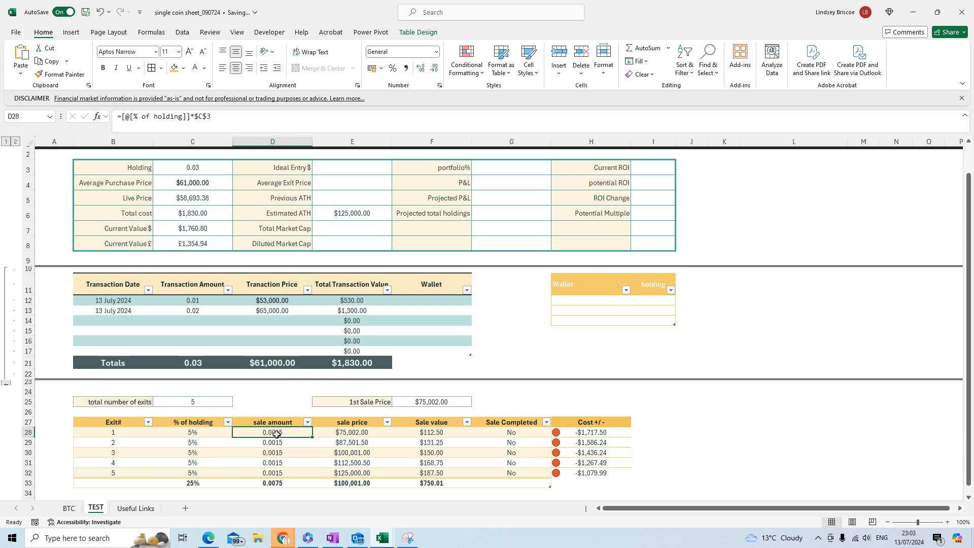
left_click(190, 435)
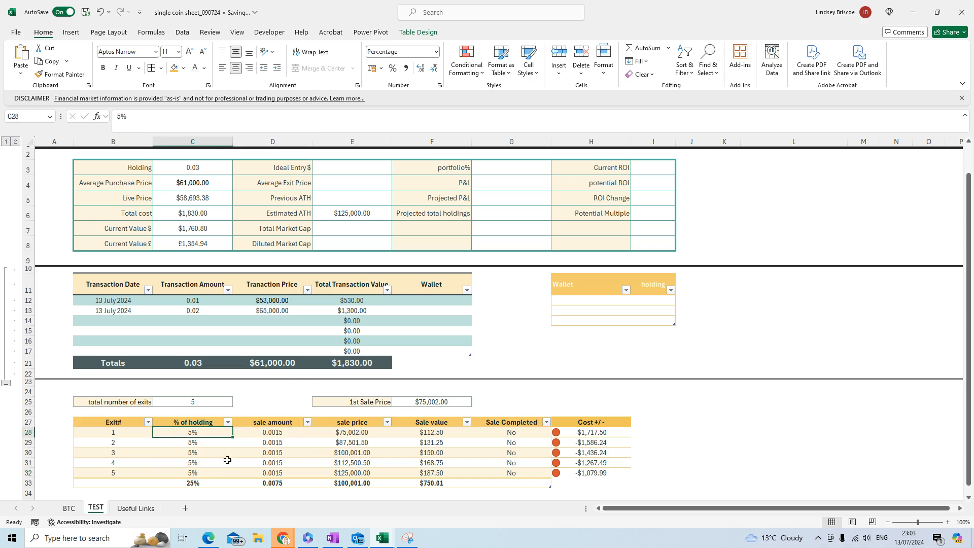
key("Right")
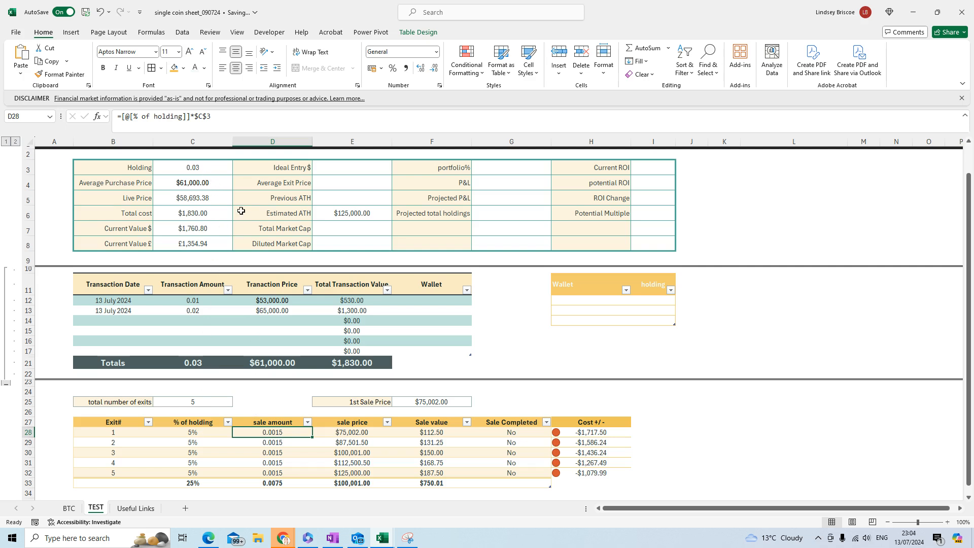
left_click_drag(195, 116, 216, 116)
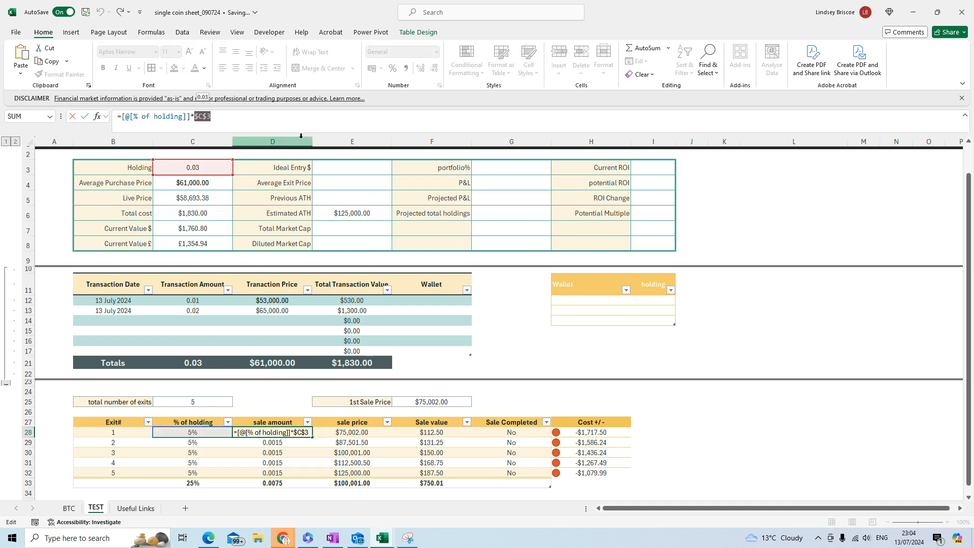
key("Escape")
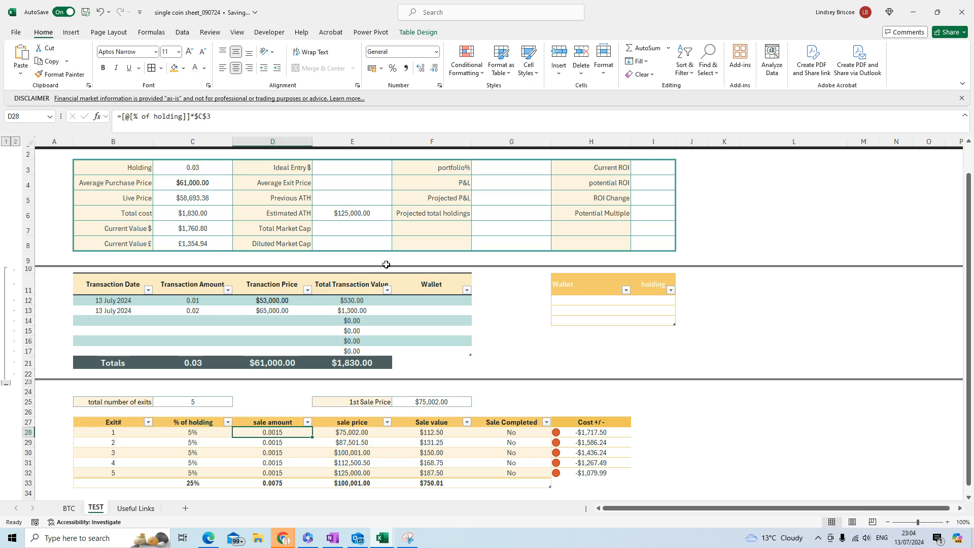
Step: Re-enter the sale amount formula in D28 as =[@[% of holding]]*$C$3 and fill it down to D32
type("=")
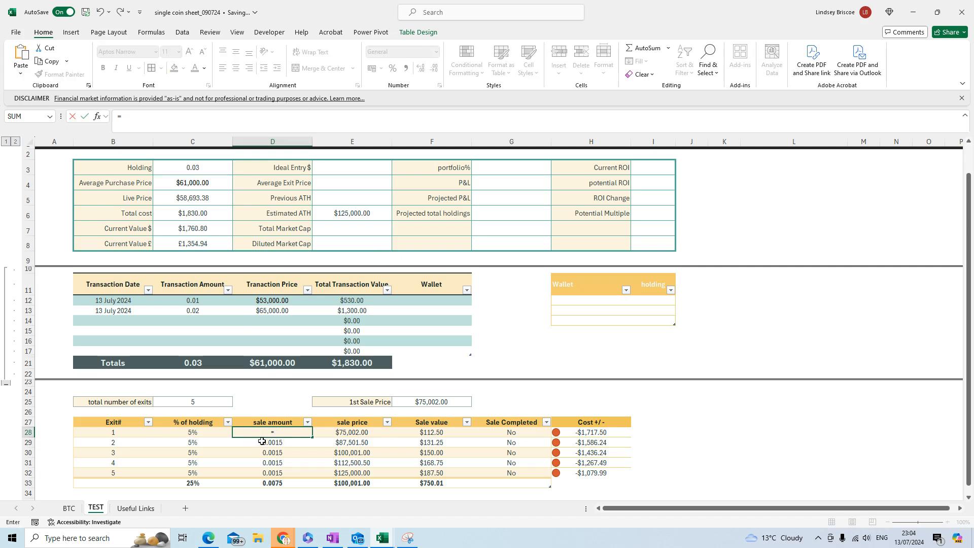
left_click(203, 434)
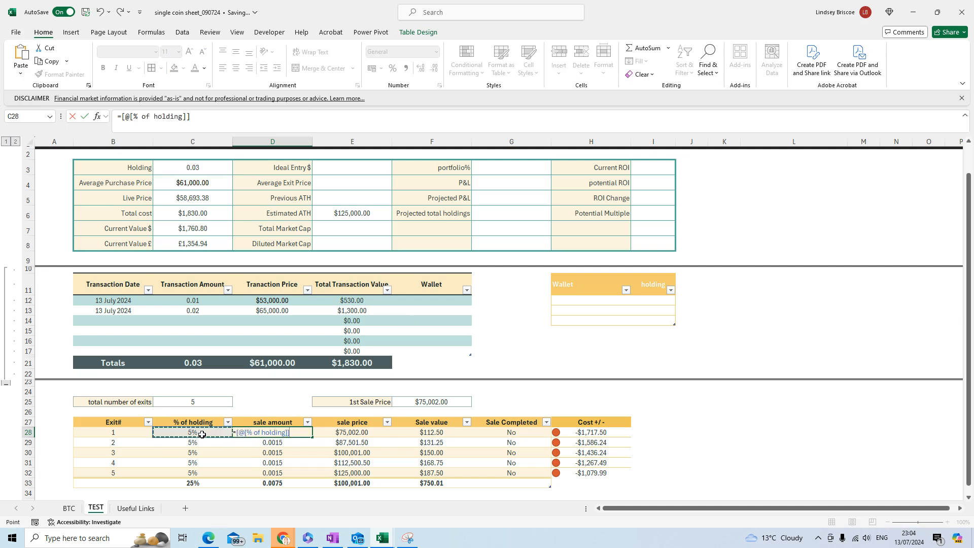
type("*")
left_click(202, 169)
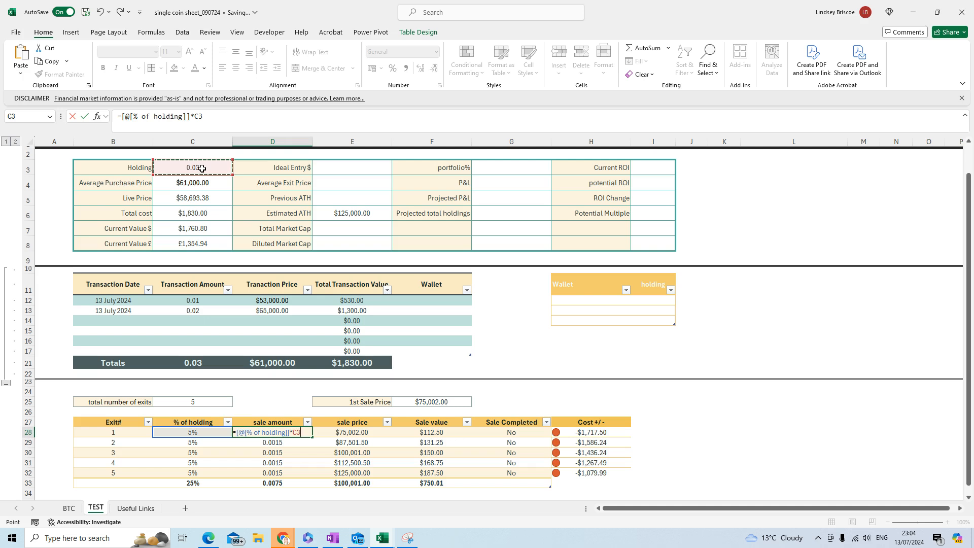
key("shift+Left")
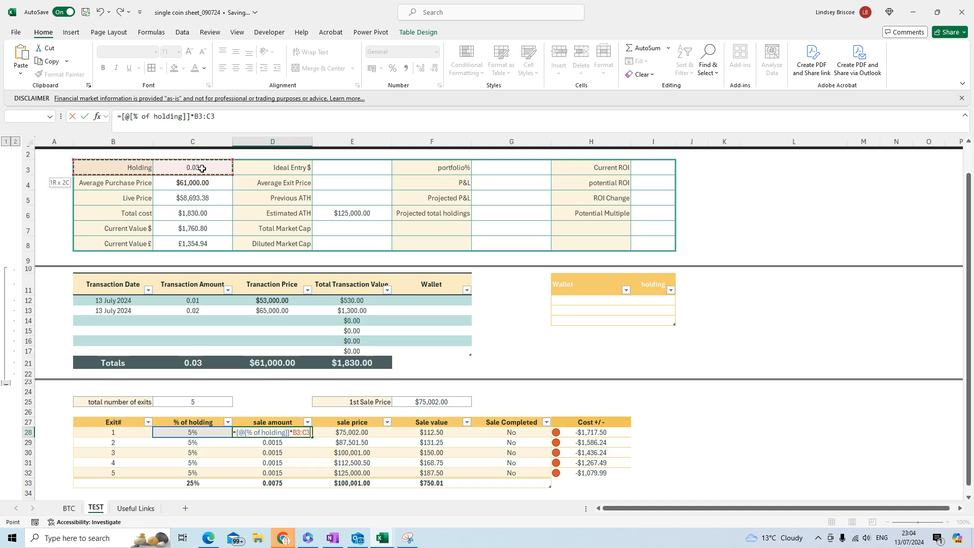
left_click(202, 169)
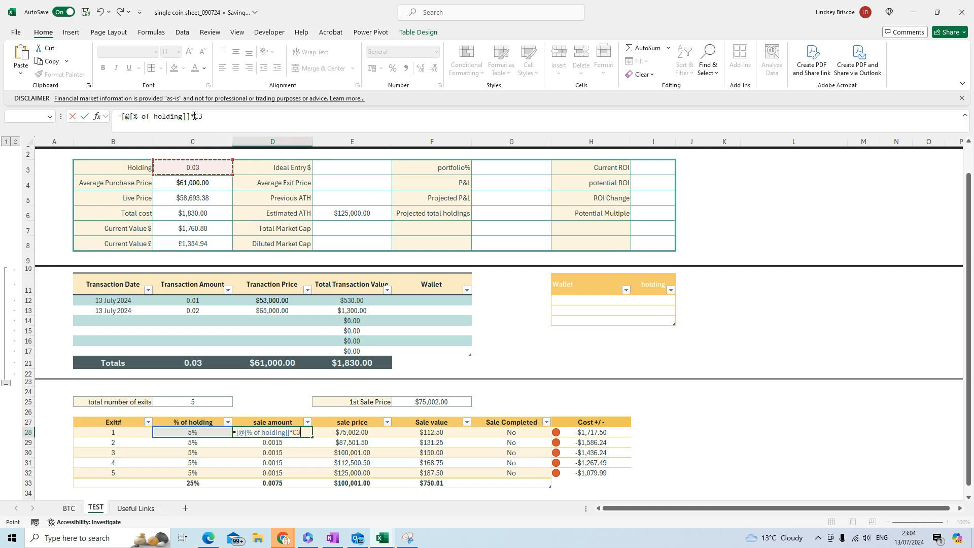
left_click_drag(194, 116, 203, 116)
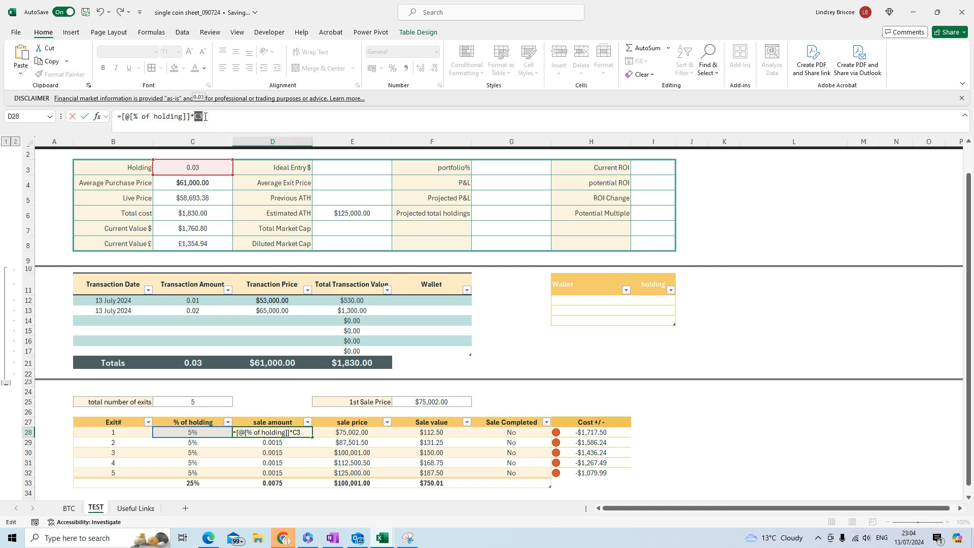
key("F4")
key("Return")
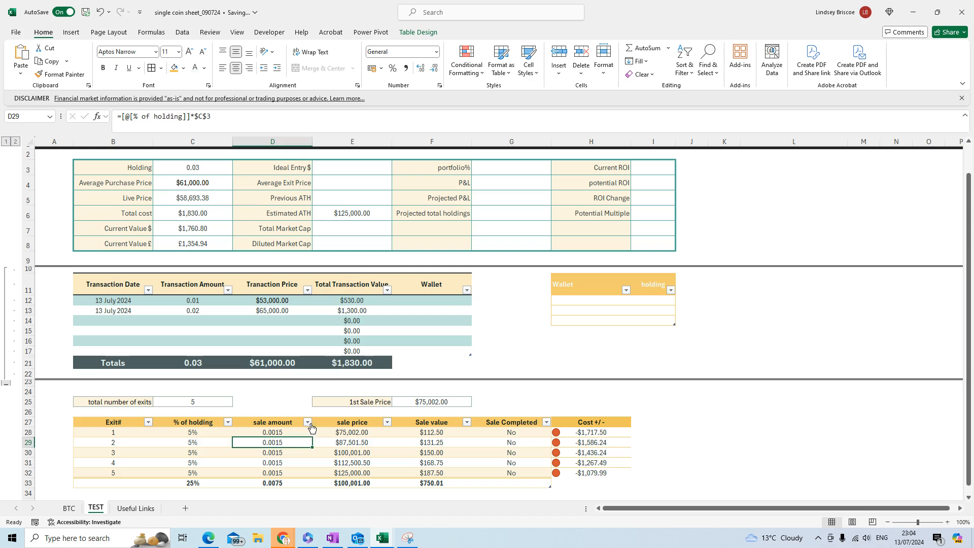
left_click(277, 432)
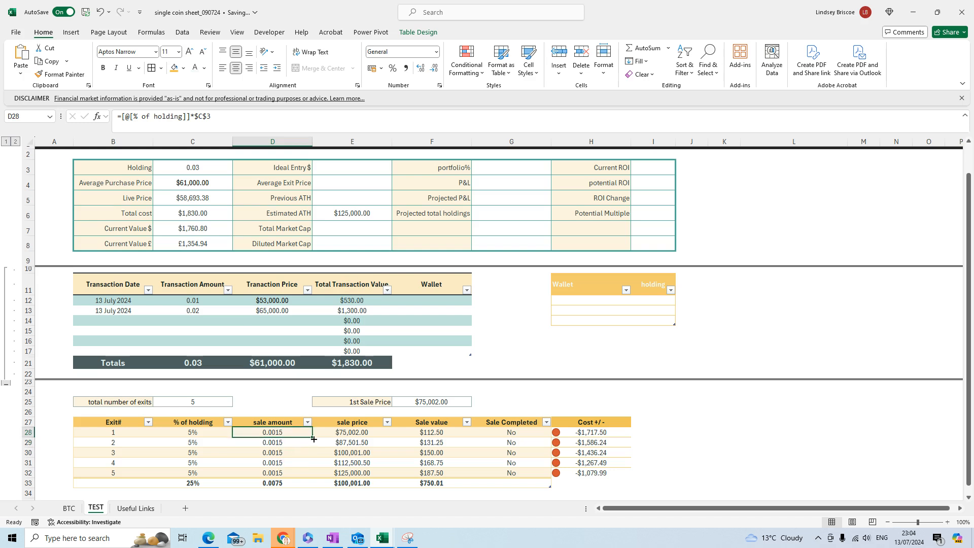
left_click_drag(313, 437, 312, 475)
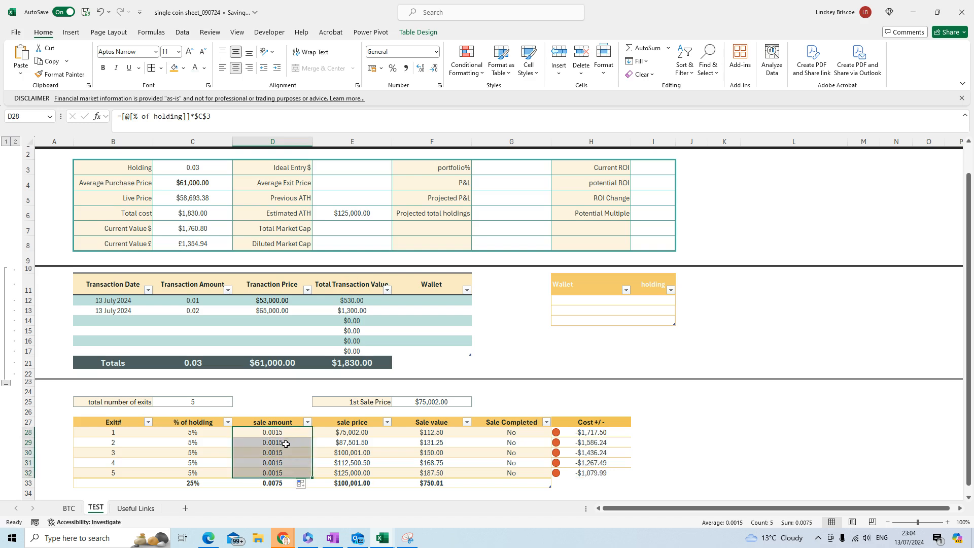
Step: Check the sale amount formulas in D29:D31 and the Holding, Average Purchase Price and Live Price cells in the summary
left_click(286, 443)
left_click(287, 453)
left_click(288, 462)
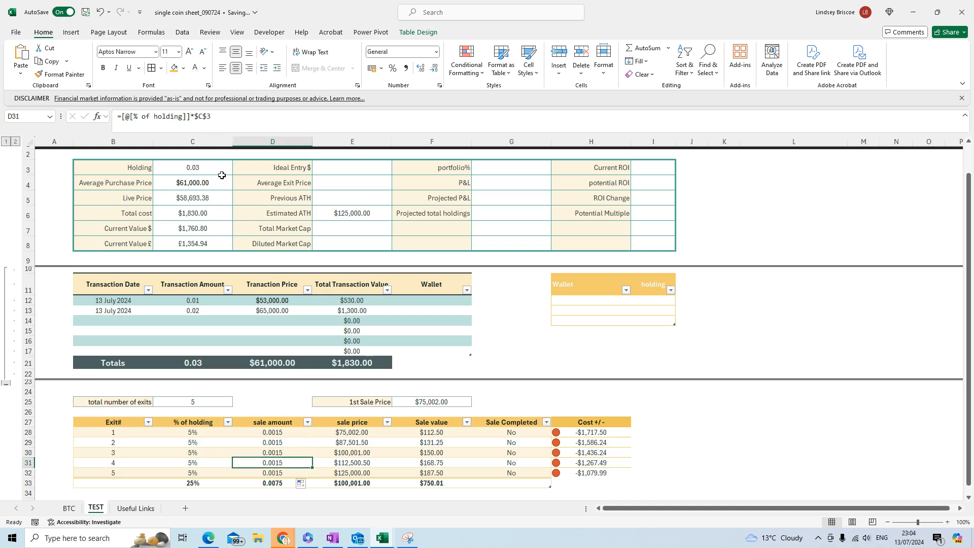
left_click(213, 198)
left_click(214, 171)
left_click(214, 183)
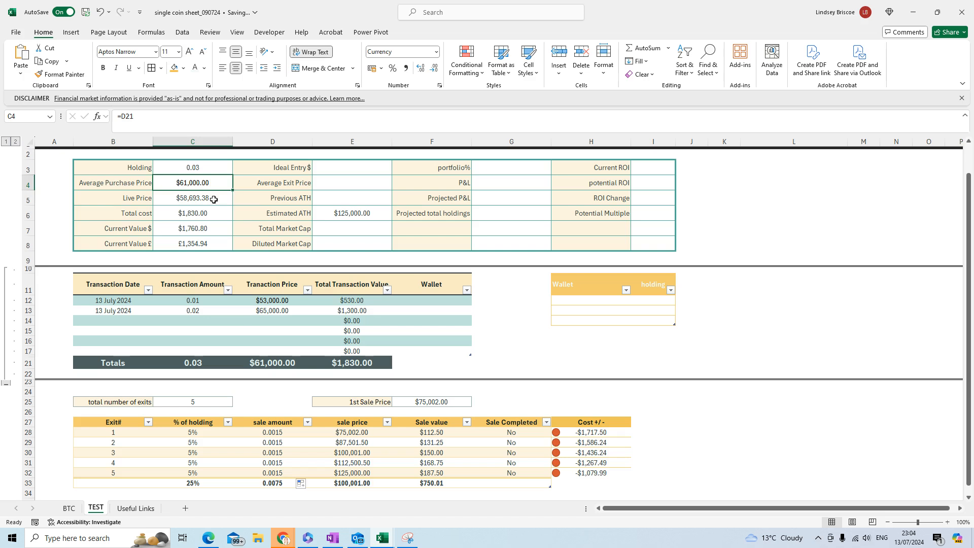
left_click(211, 199)
Step: Set the % of holding for exits 2 to 5 to 10%, 15%, 25% and 55%
left_click(190, 442)
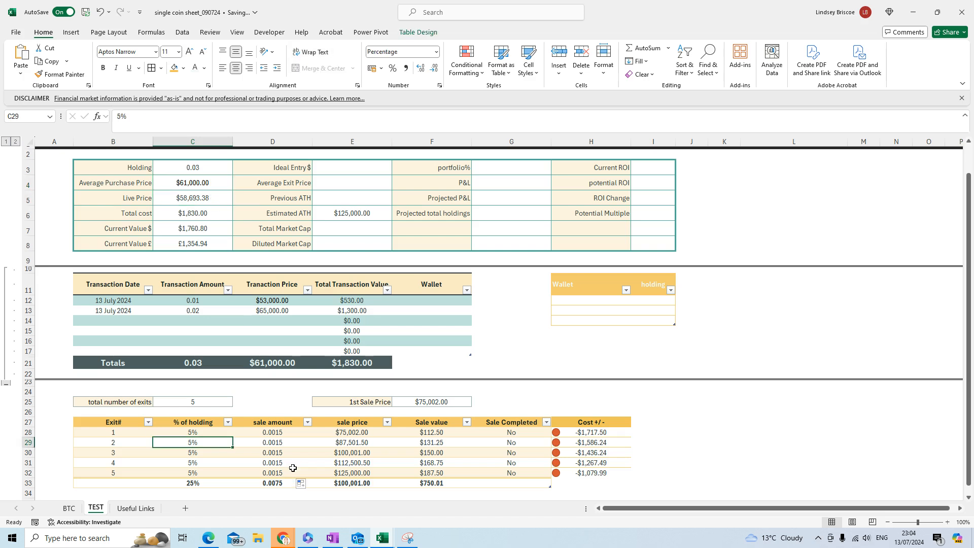
type("10")
key("Return")
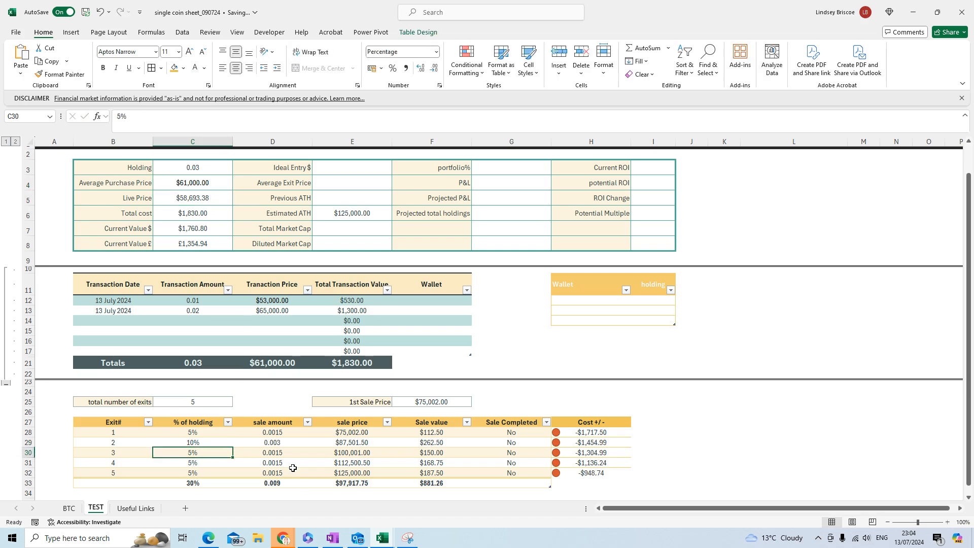
type("15")
key("Return")
type("25")
key("Return")
type("55")
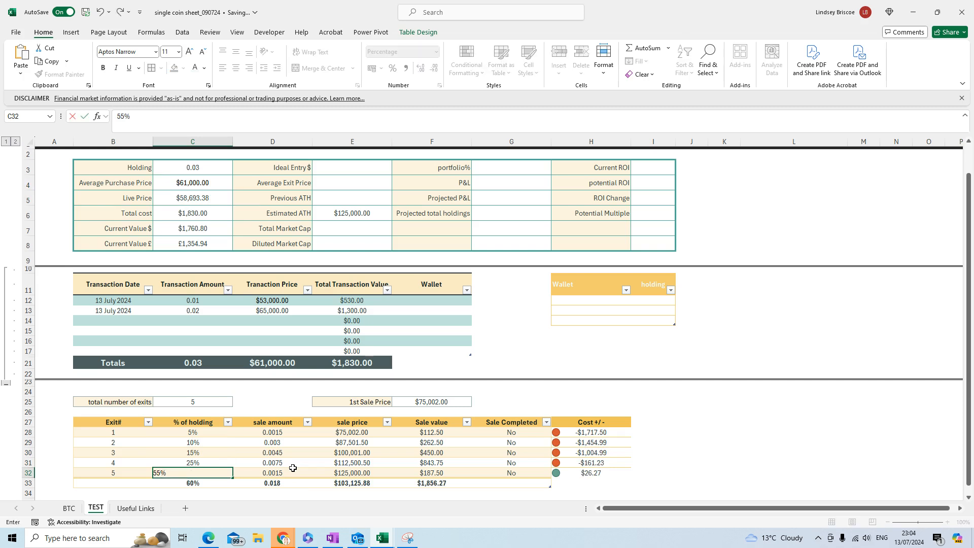
key("Return")
Step: Set exit 5's % of holding to 45% and compare the sale amount total in D33 with the Holding in C3
key("Up")
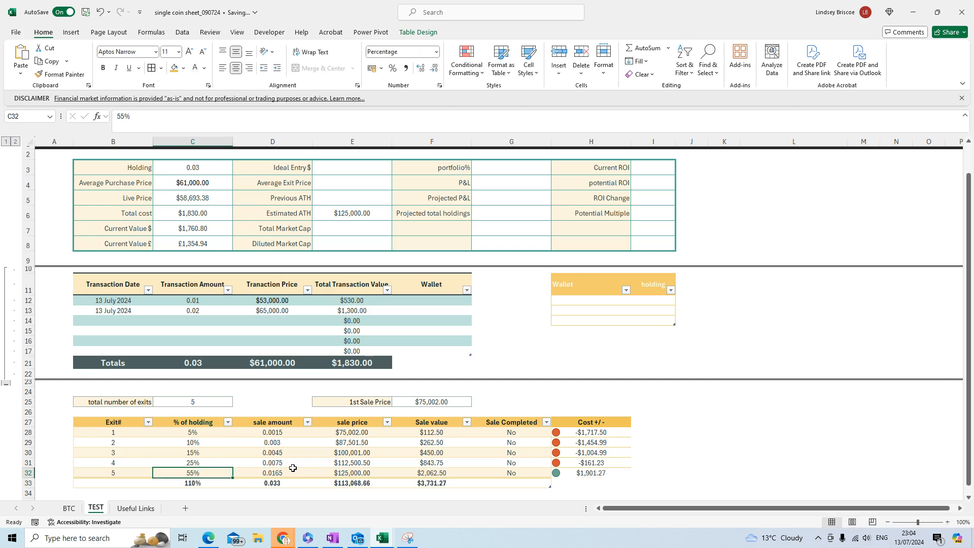
type("45")
key("Return")
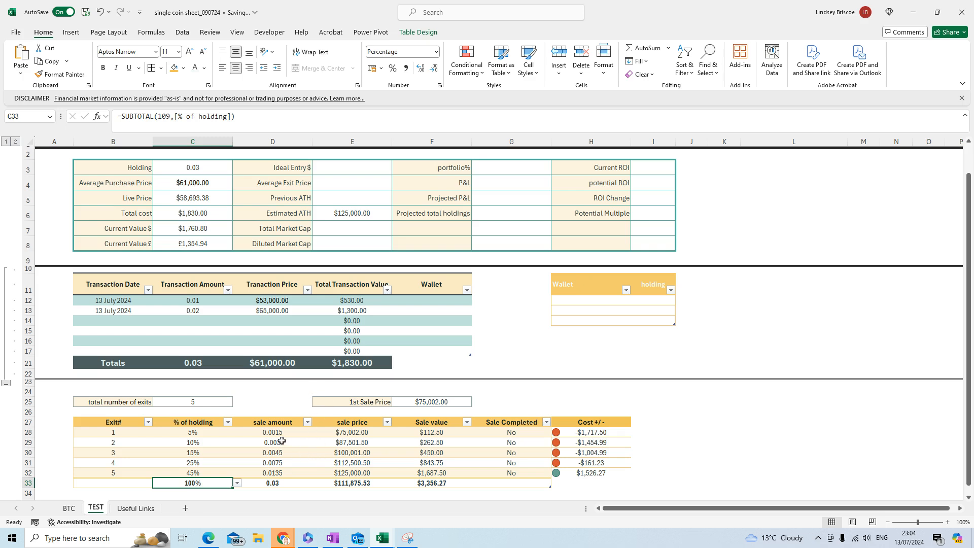
left_click(277, 485)
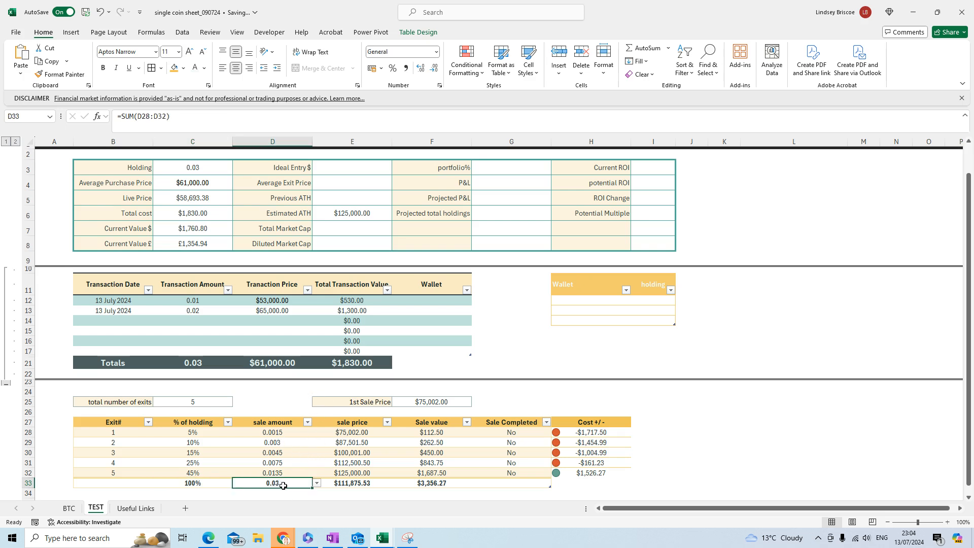
left_click(205, 167)
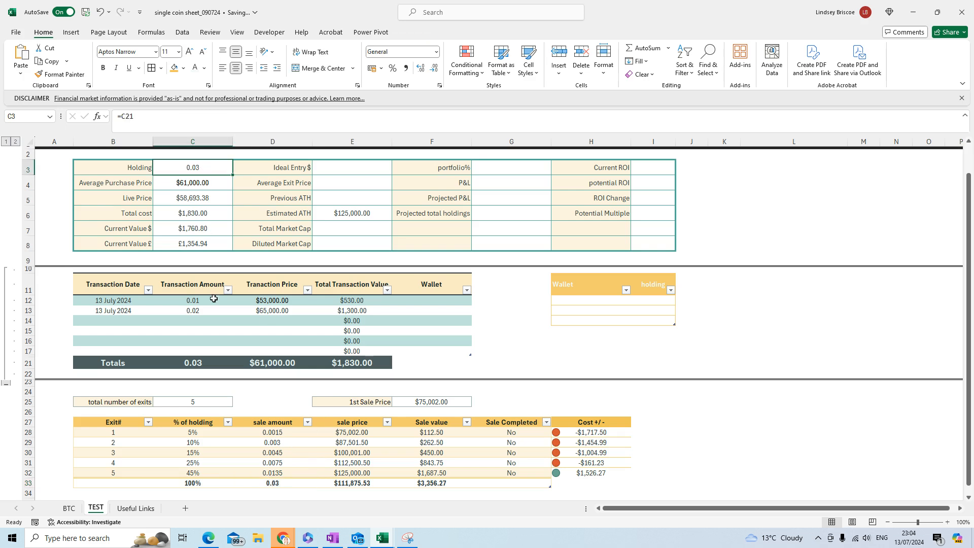
Step: Examine exit 1's Cost +/- formula in H28 together with the sale price, Sale value and transaction totals that feed it
left_click(362, 484)
left_click(446, 484)
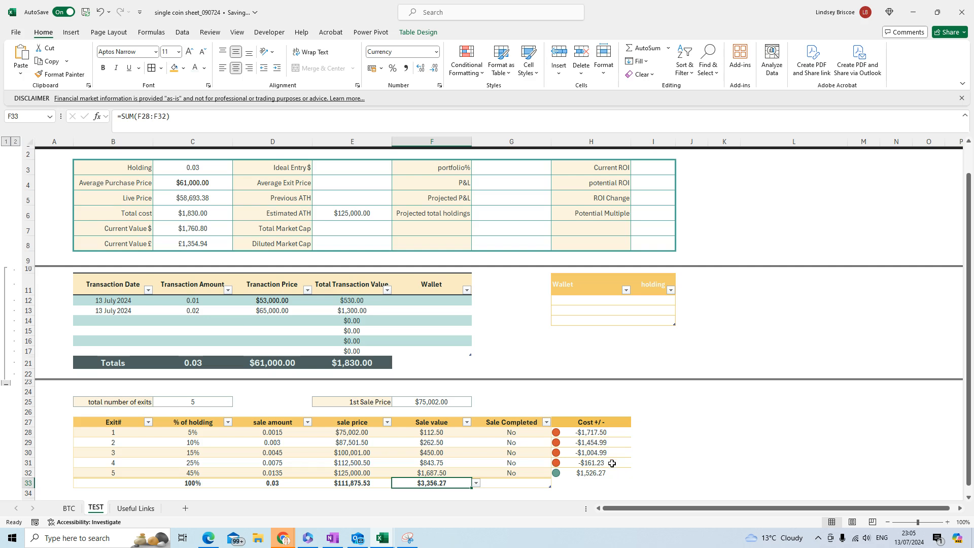
left_click(591, 436)
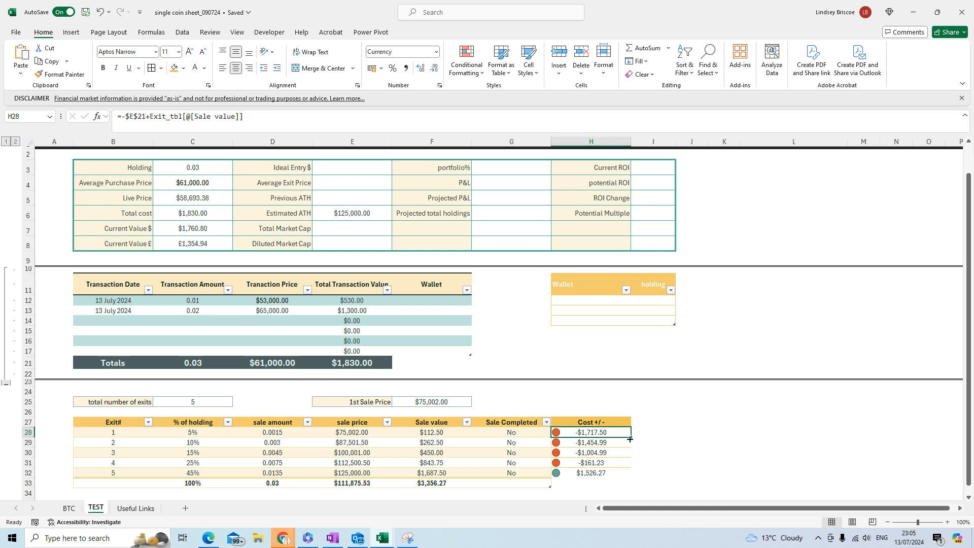
left_click(370, 364)
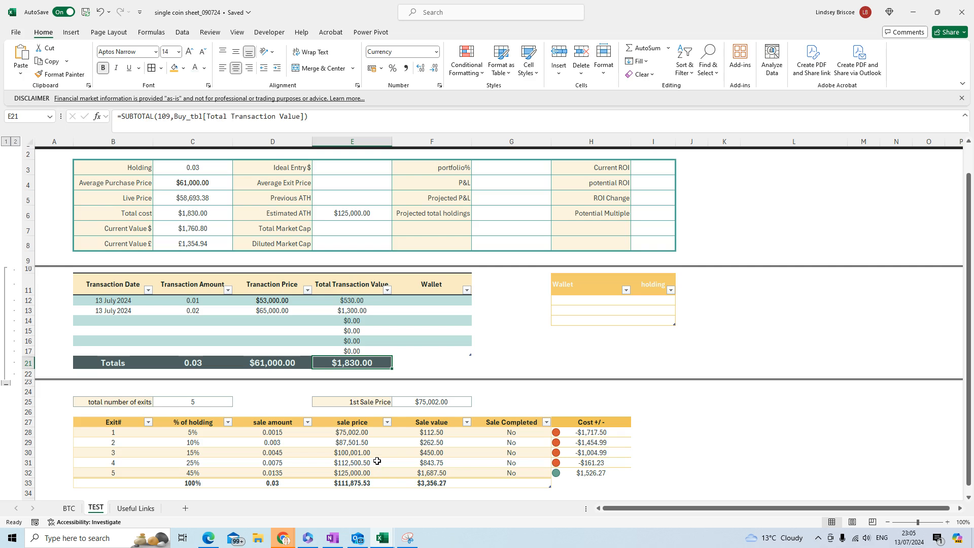
left_click(197, 363)
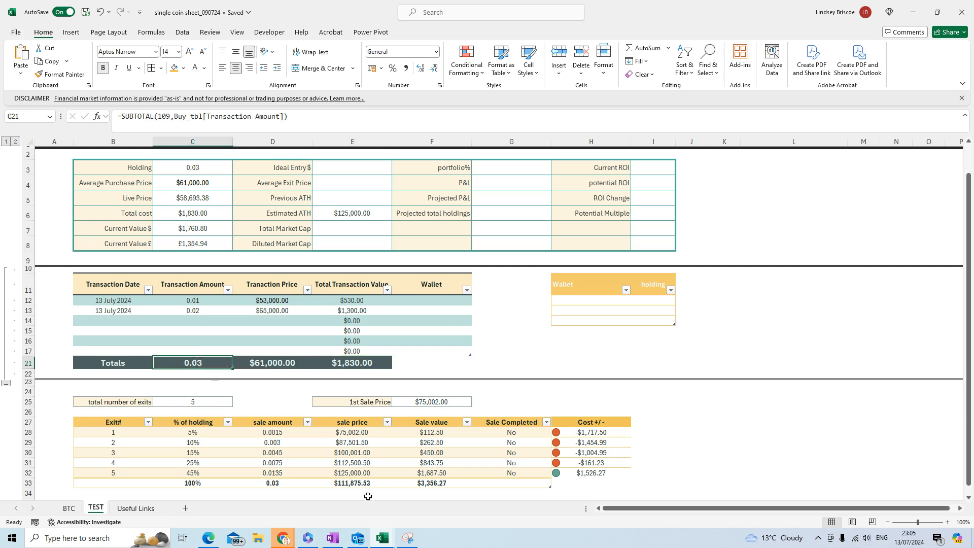
left_click(605, 432)
left_click(439, 431)
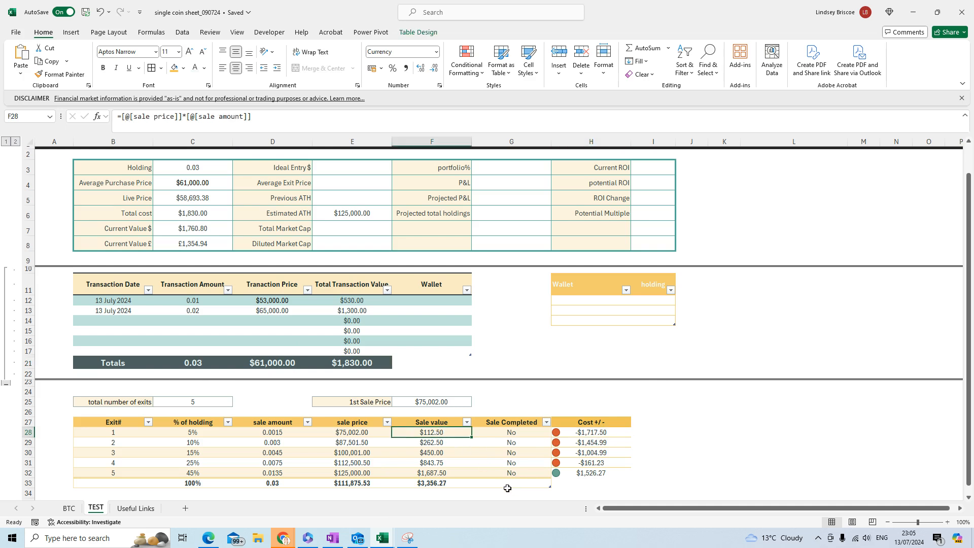
left_click(339, 434)
left_click(441, 433)
left_click(590, 435)
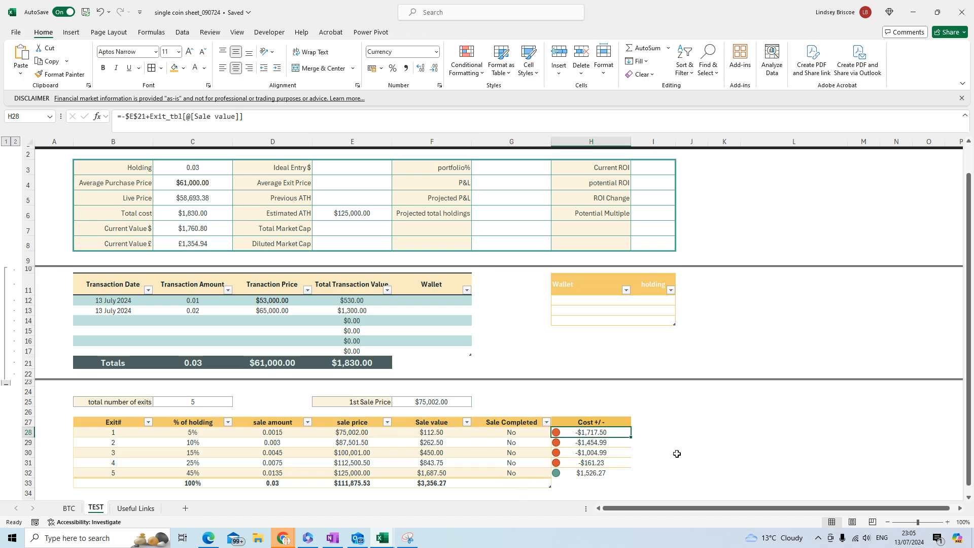
Step: Check the running Cost +/- formulas for exits 2, 3 and 5 against the Sale value column and total transaction value
left_click(614, 443)
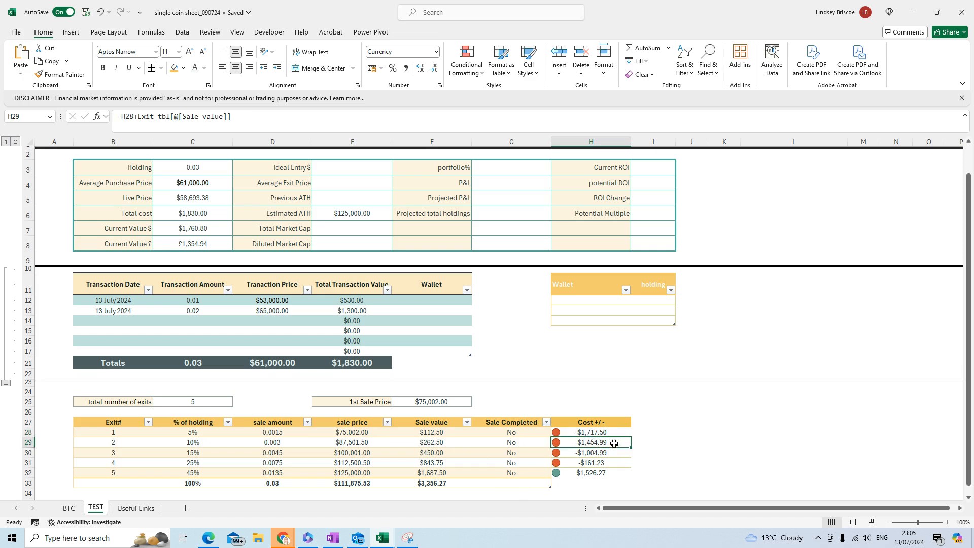
left_click(416, 445)
left_click(614, 452)
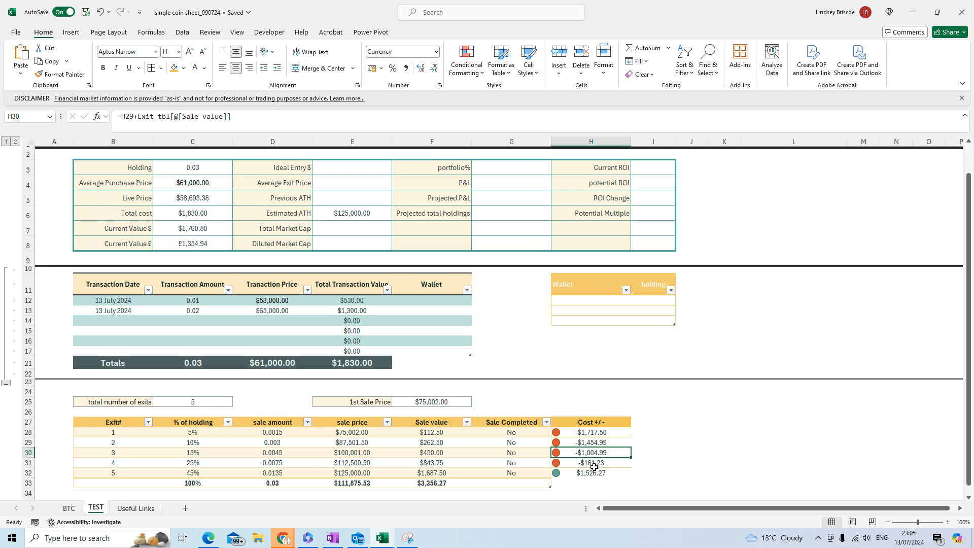
left_click(364, 363)
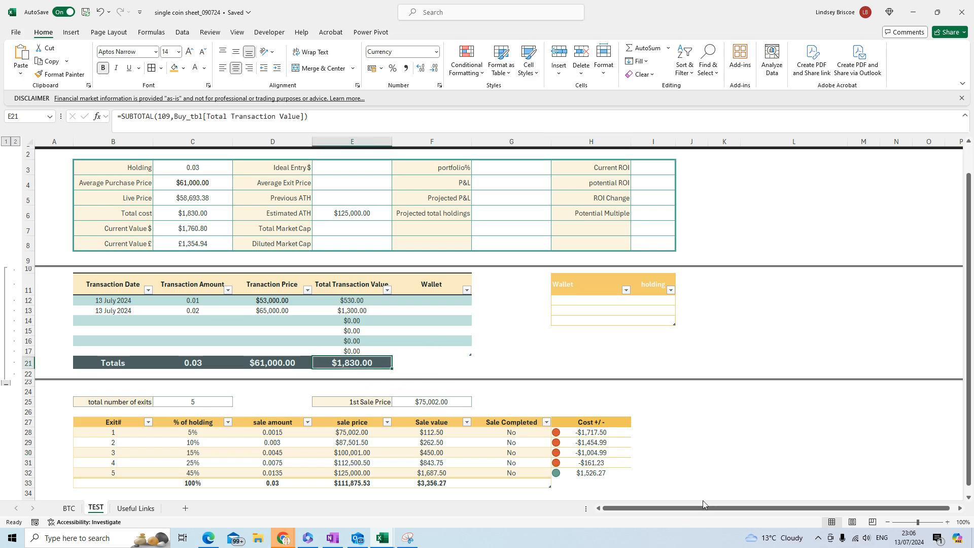
left_click(601, 475)
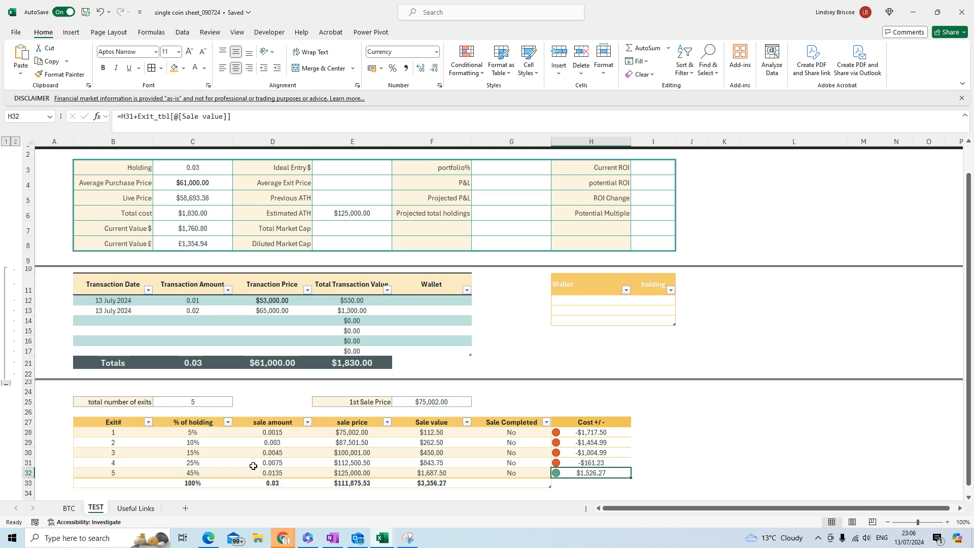
left_click(190, 433)
Step: Re-enter exit 1's Cost +/- formula in H28 as =-E21+[@[Sale value]]
left_click(591, 432)
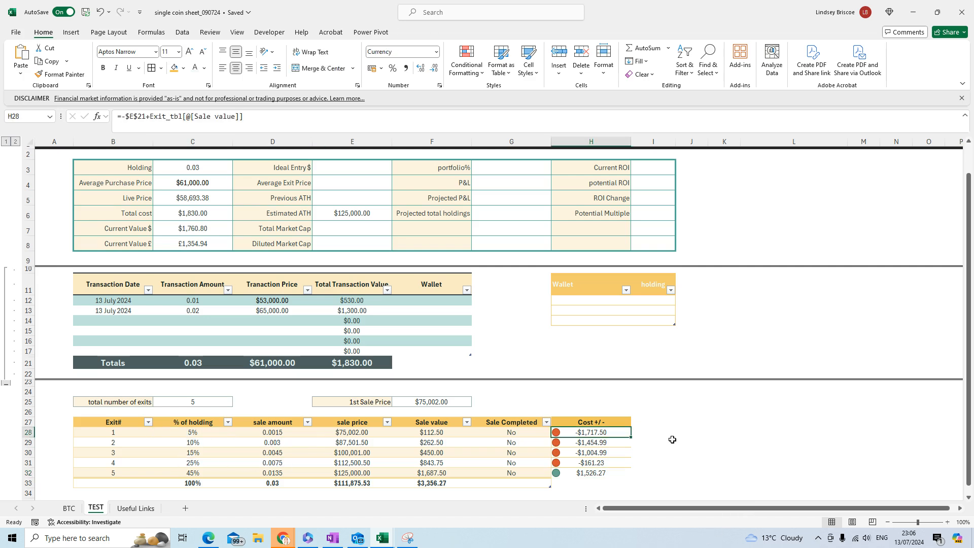
type("=")
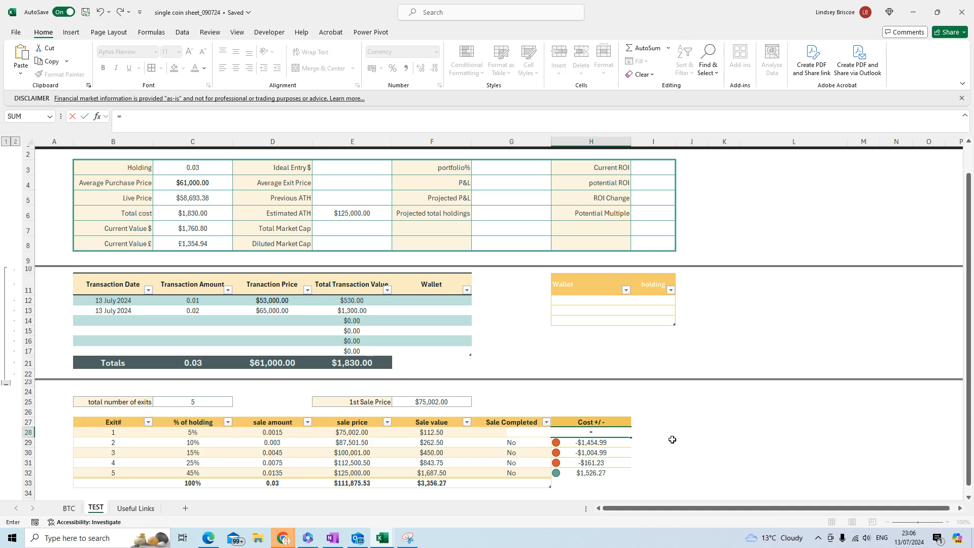
type("-")
left_click(371, 363)
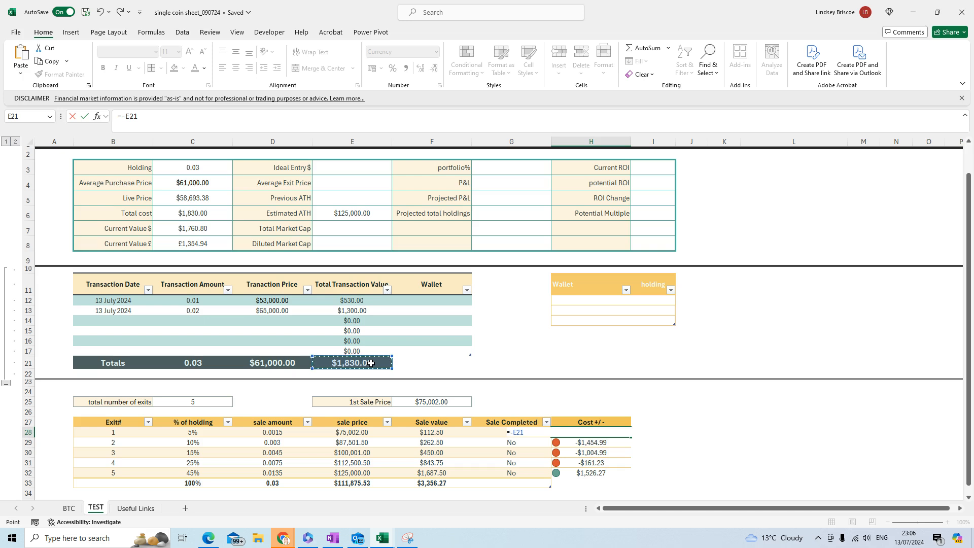
type("=")
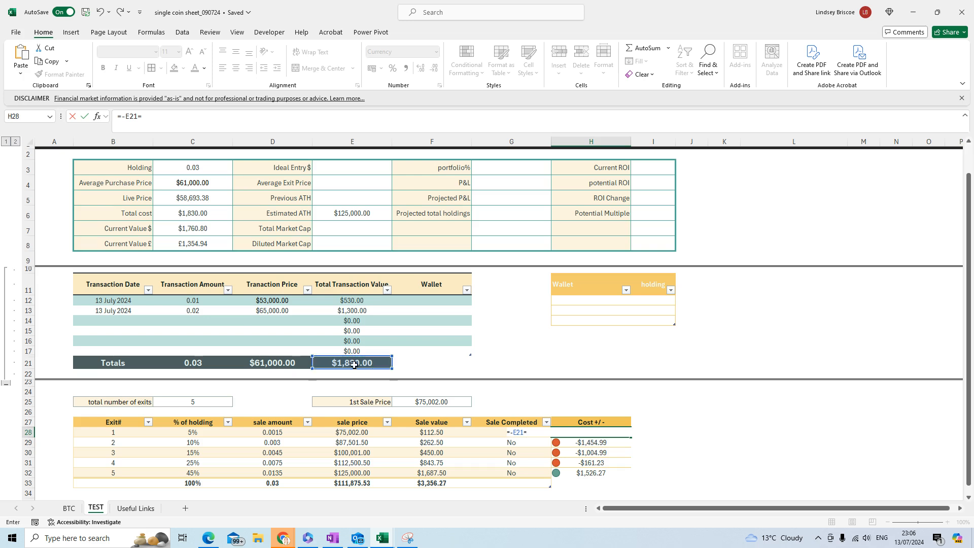
key("BackSpace")
type("+")
left_click(426, 433)
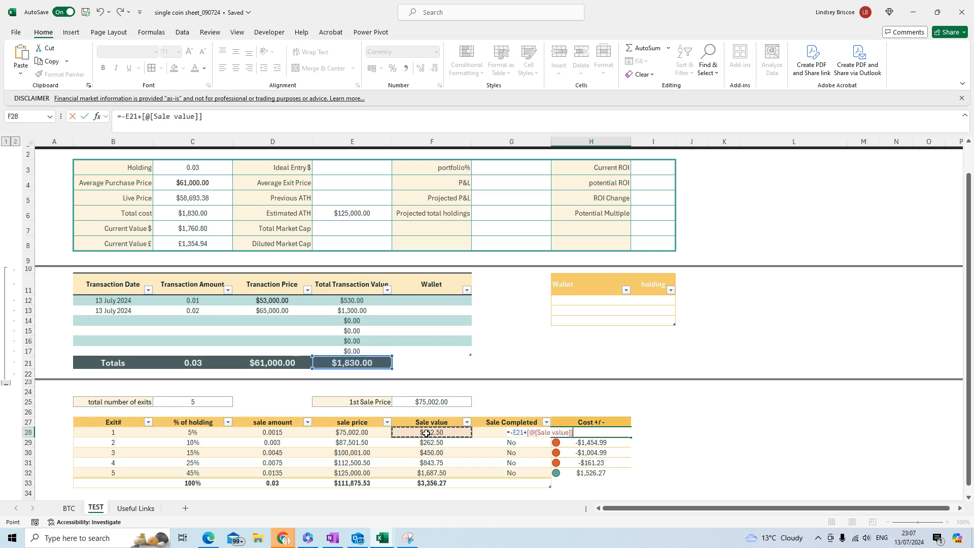
key("Return")
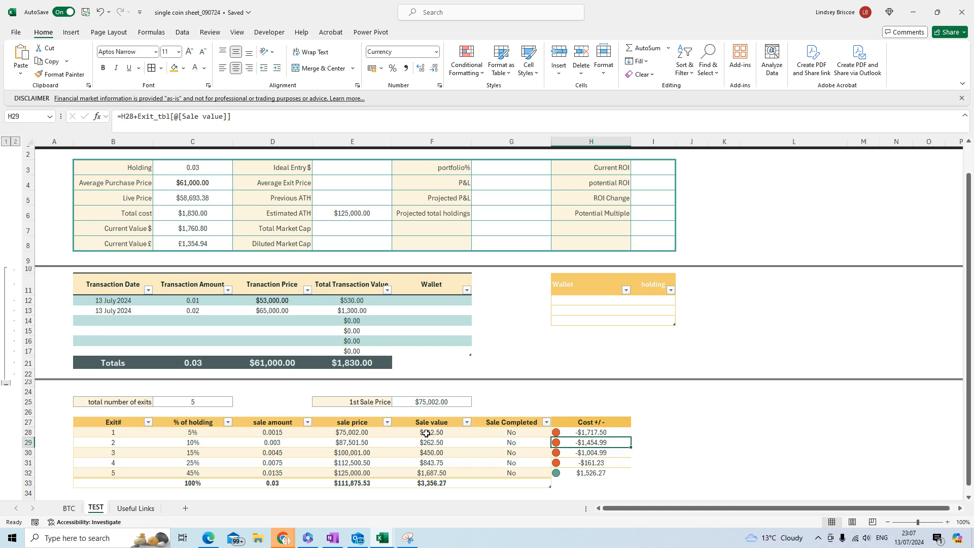
Step: Re-enter exit 2's Cost +/- formula in H29 as =H28+[@[Sale value]] and fill it down to H32
type("=")
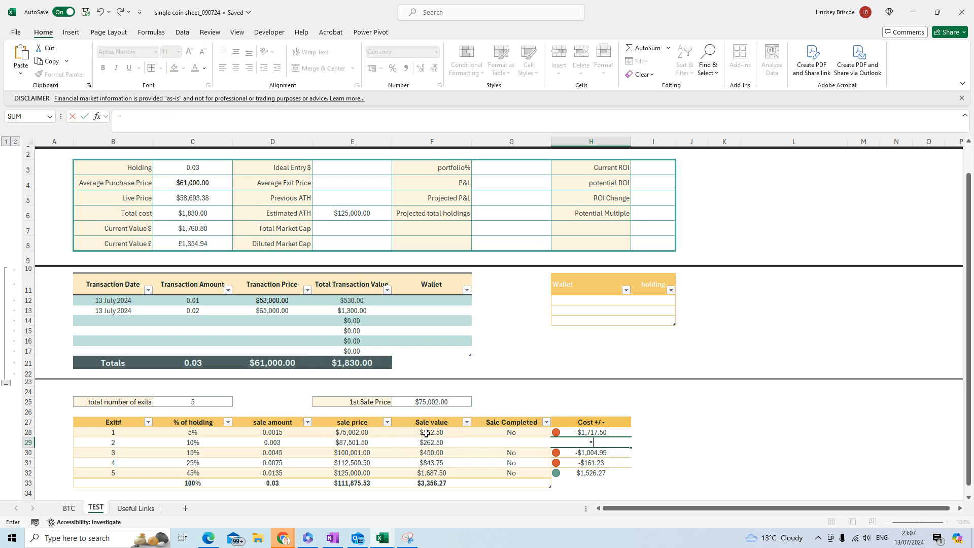
key("Up")
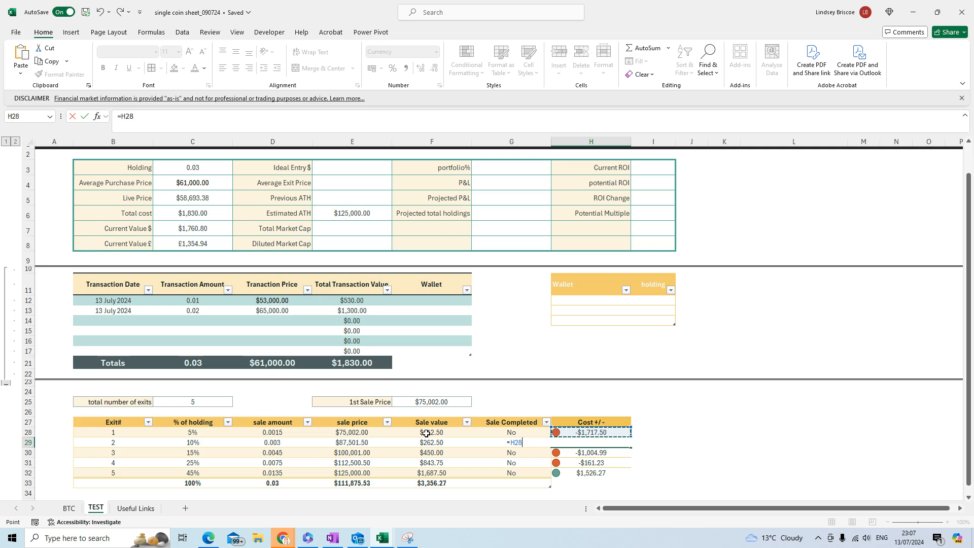
type("+")
left_click(426, 443)
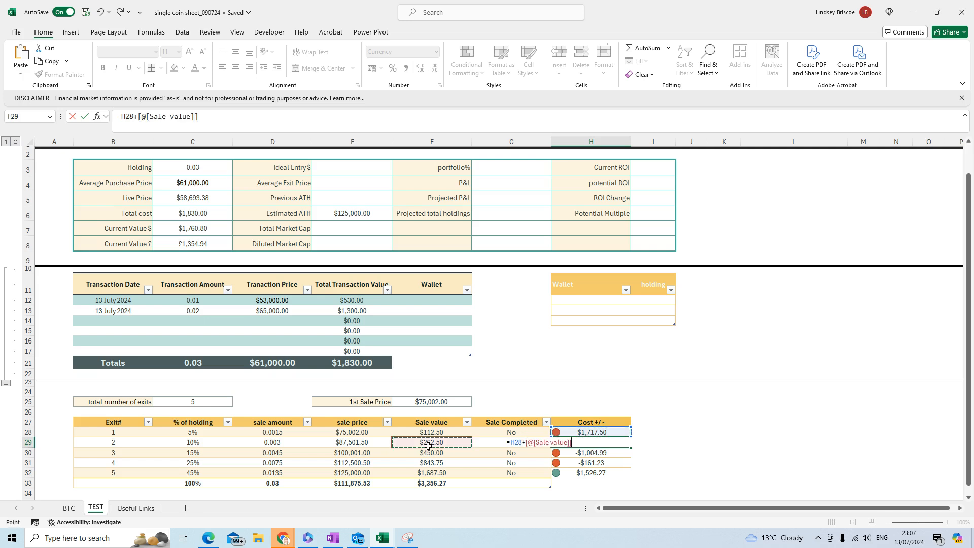
key("Return")
left_click(629, 446)
left_click_drag(631, 448, 629, 477)
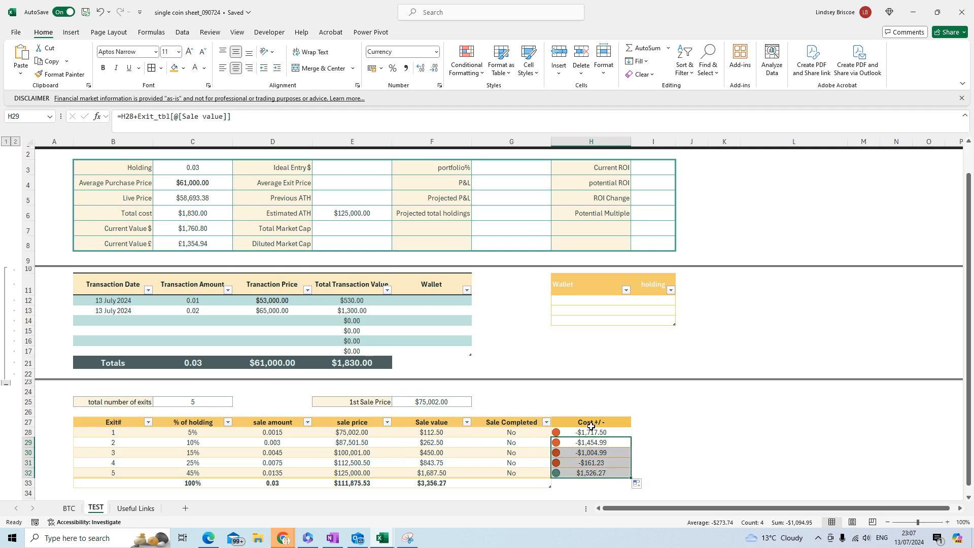
Step: Compare the Cost +/- column with the Exit_tbl resize range, keeping the table range at $B$27:$G$33
left_click_drag(591, 422, 593, 475)
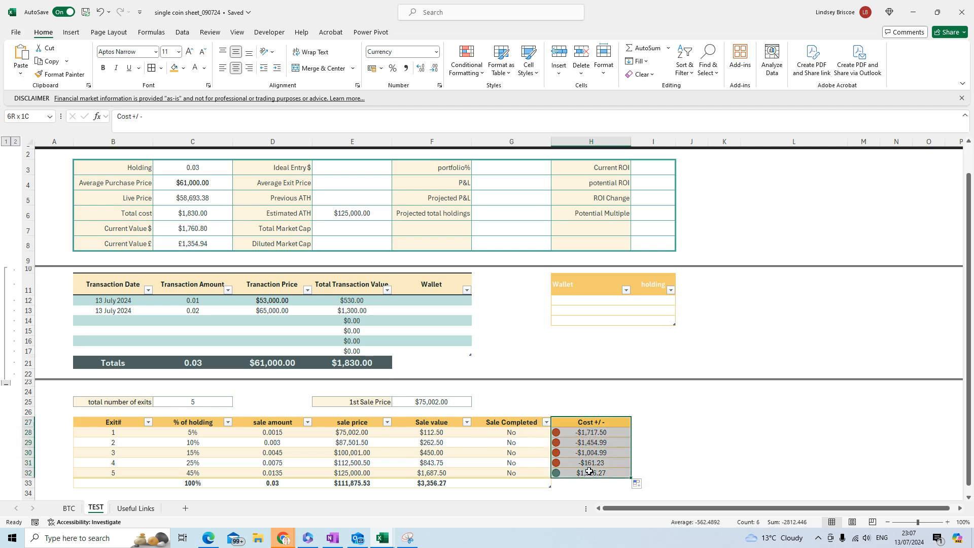
left_click(515, 446)
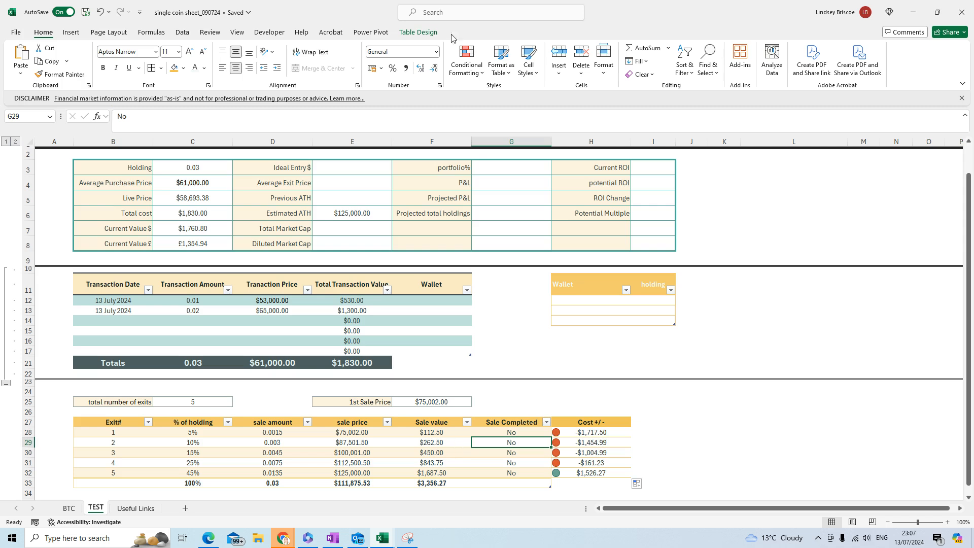
left_click(418, 33)
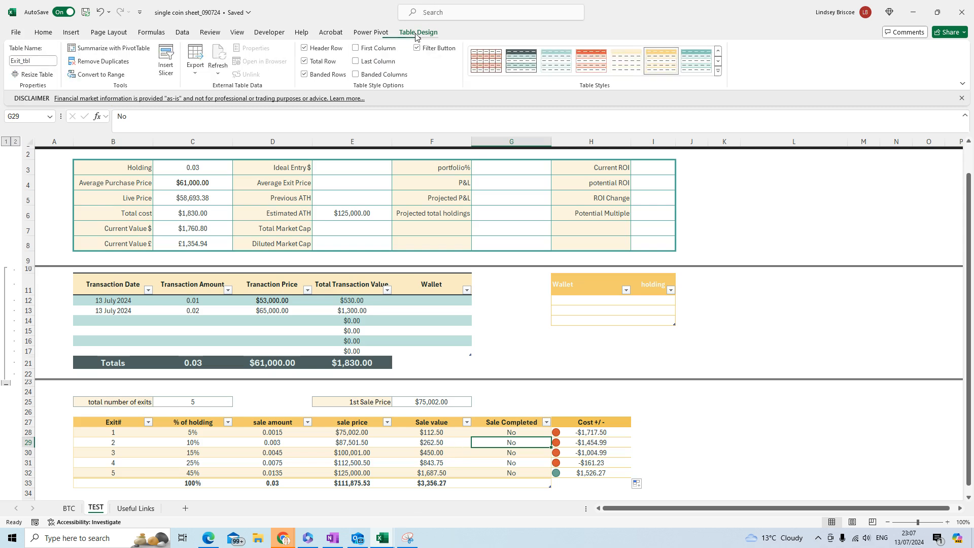
left_click(34, 78)
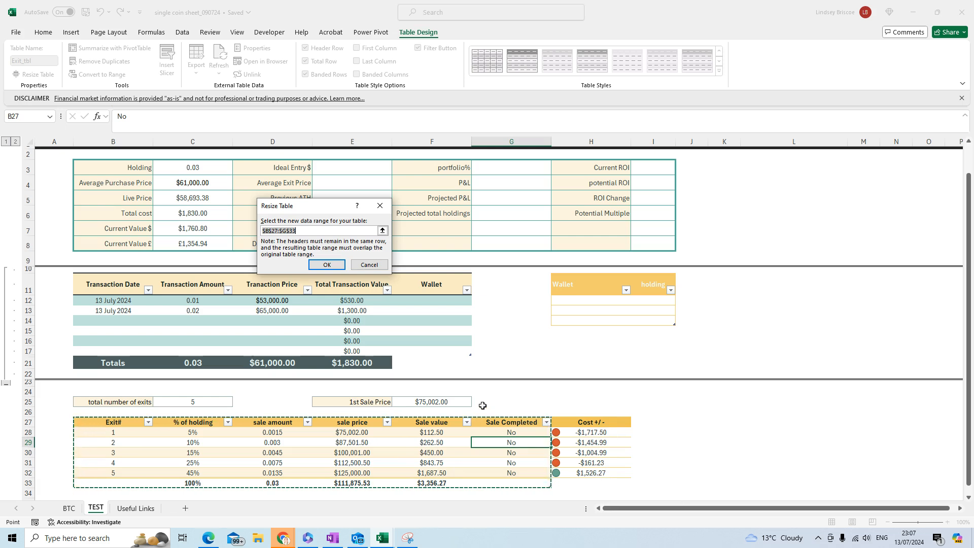
key("Return")
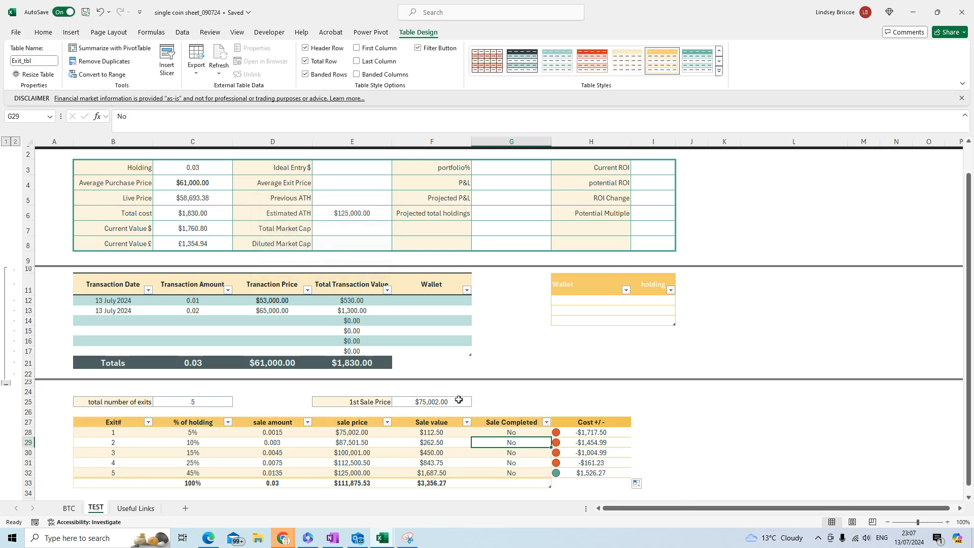
Step: Set exit 1's % of holding to 25% and exit 5's to 20%, and check the Cost +/- column
left_click(184, 436)
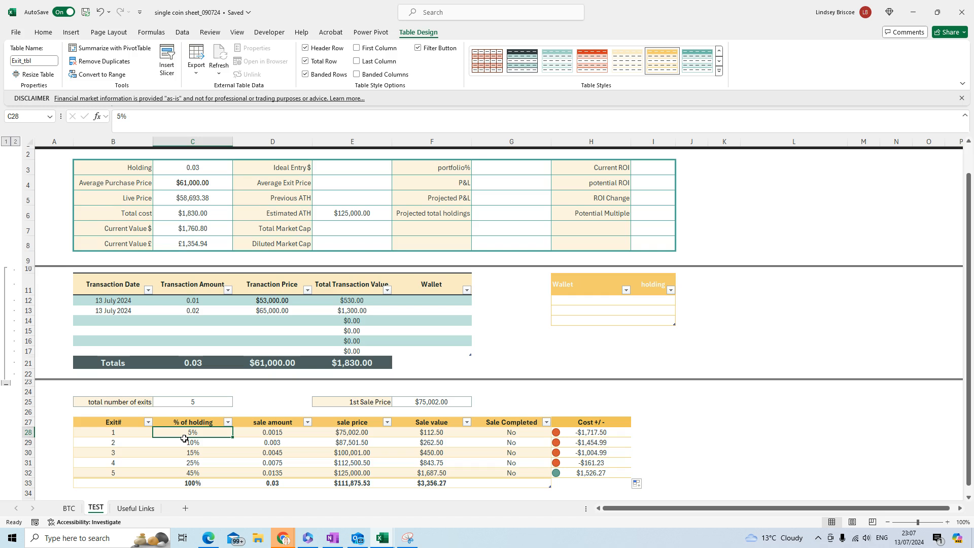
type("25")
key("Return")
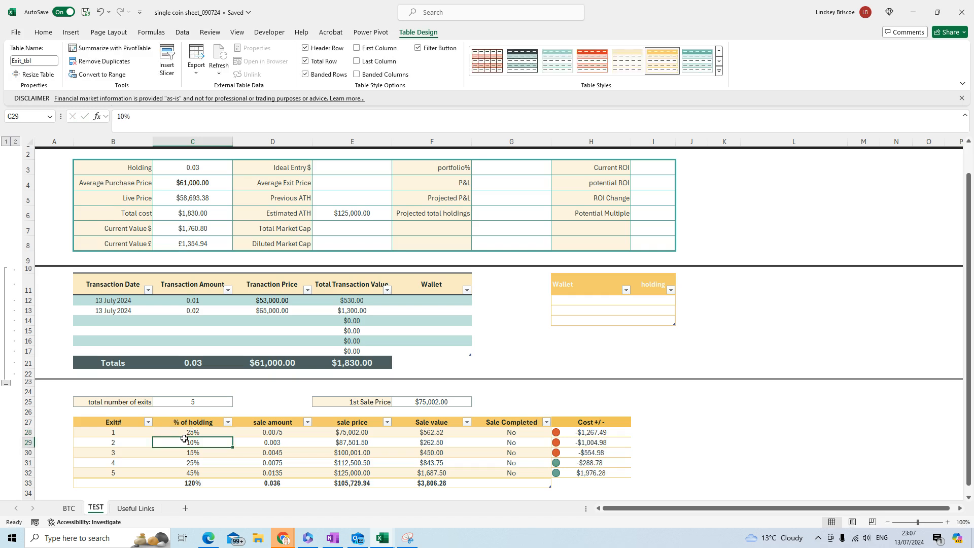
left_click(184, 473)
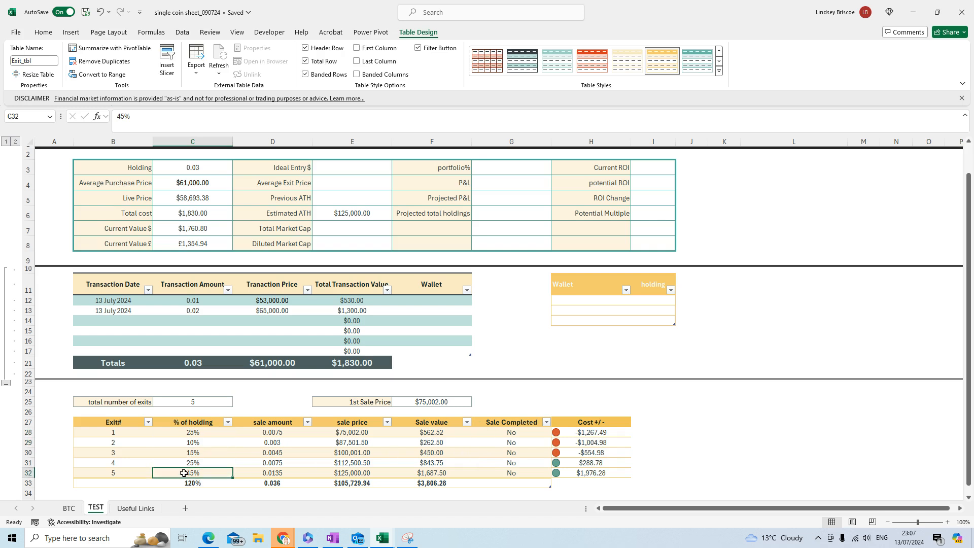
type("20")
key("Return")
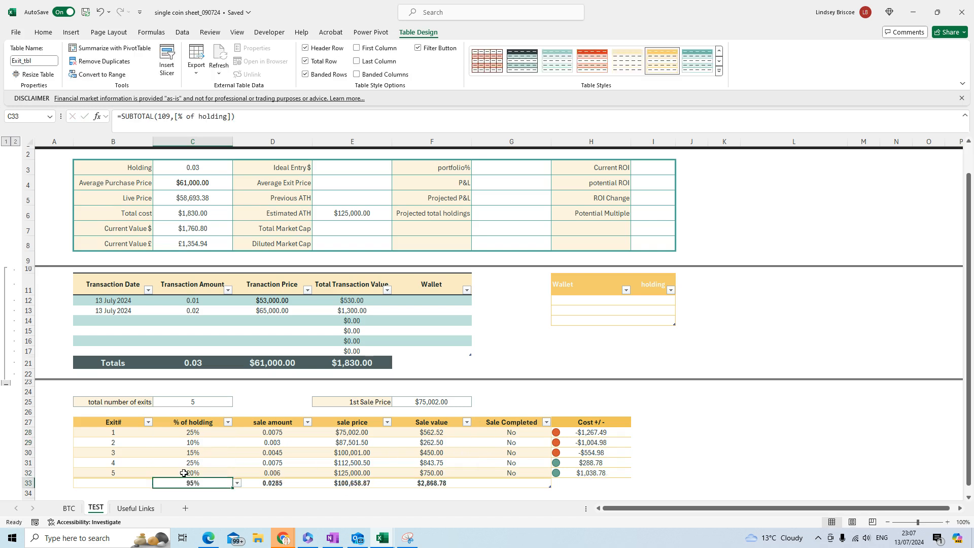
left_click(184, 473)
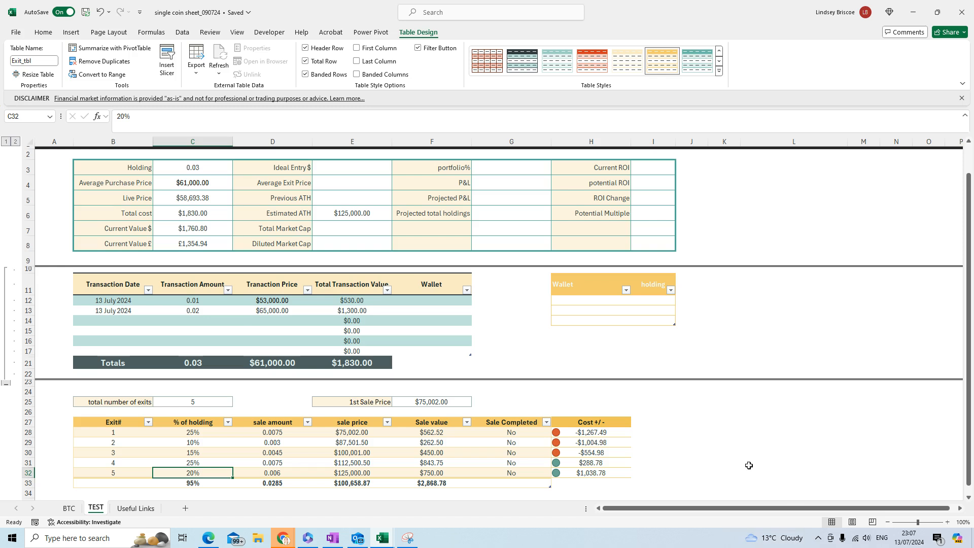
left_click(605, 455)
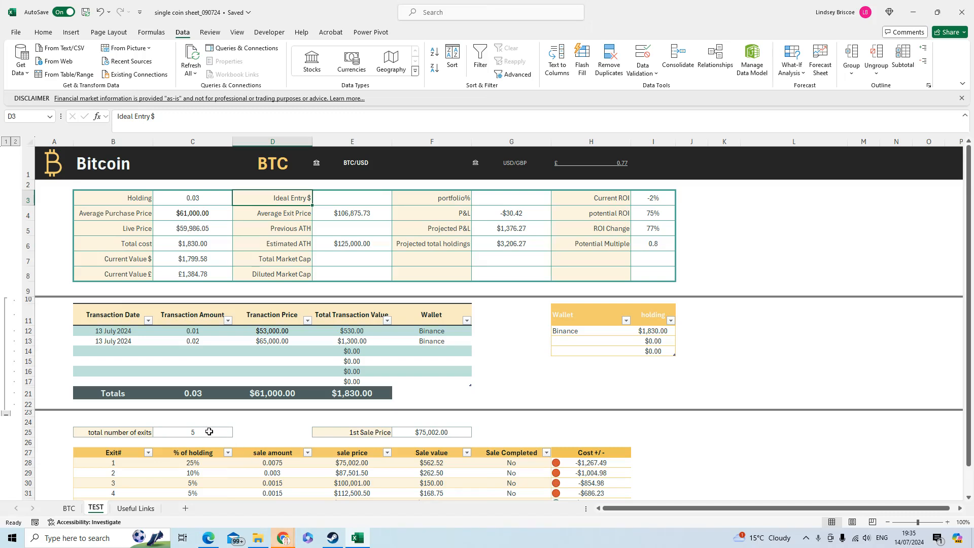
Step: Check the COUNTIF formula for the total number of exits in C25 against the Exit# values in B28:B32
left_click(210, 431)
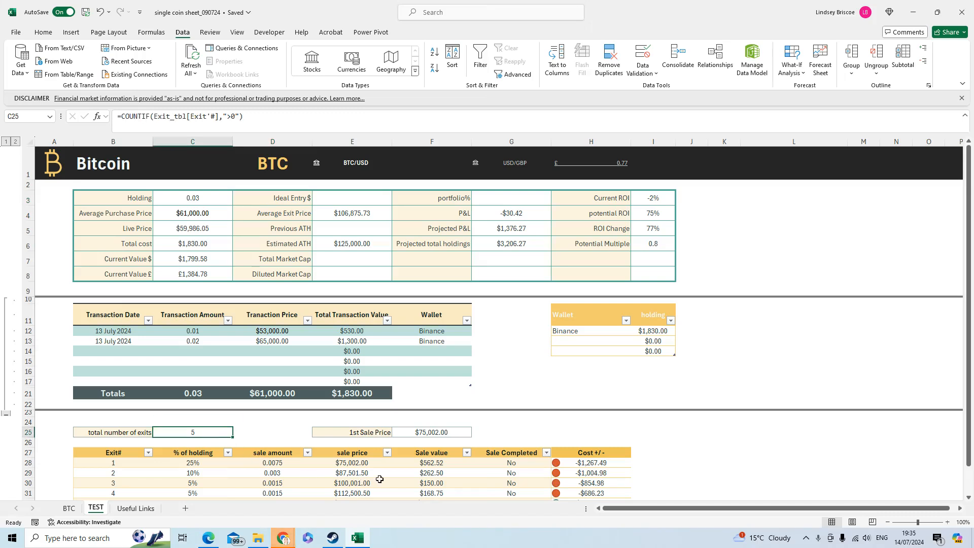
scroll(545, 415, "down", 1)
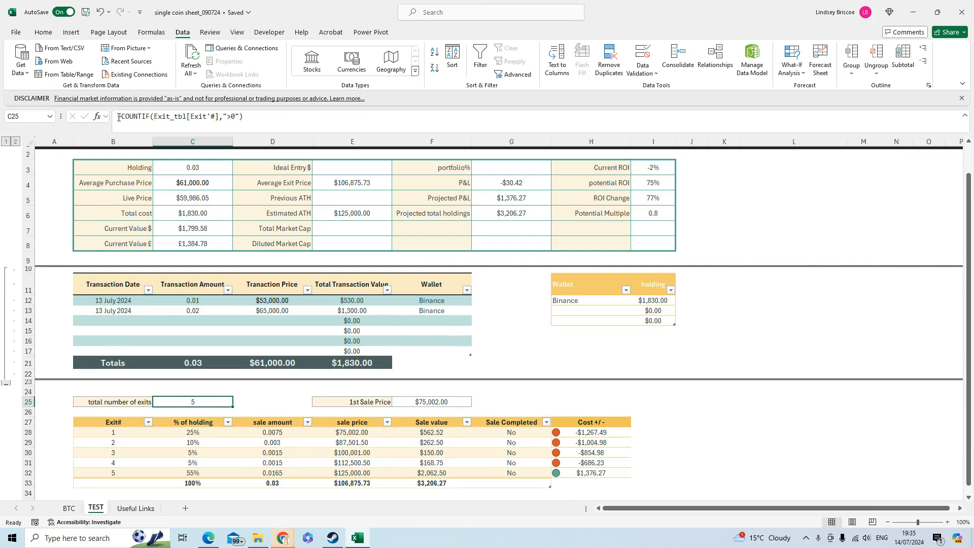
left_click(114, 434)
left_click(113, 473)
left_click(113, 455)
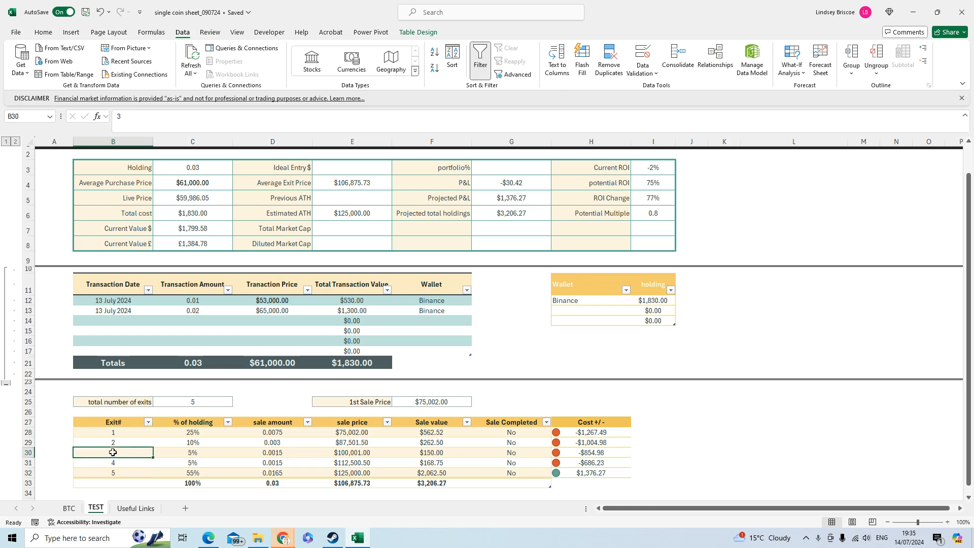
left_click(181, 404)
left_click(111, 473)
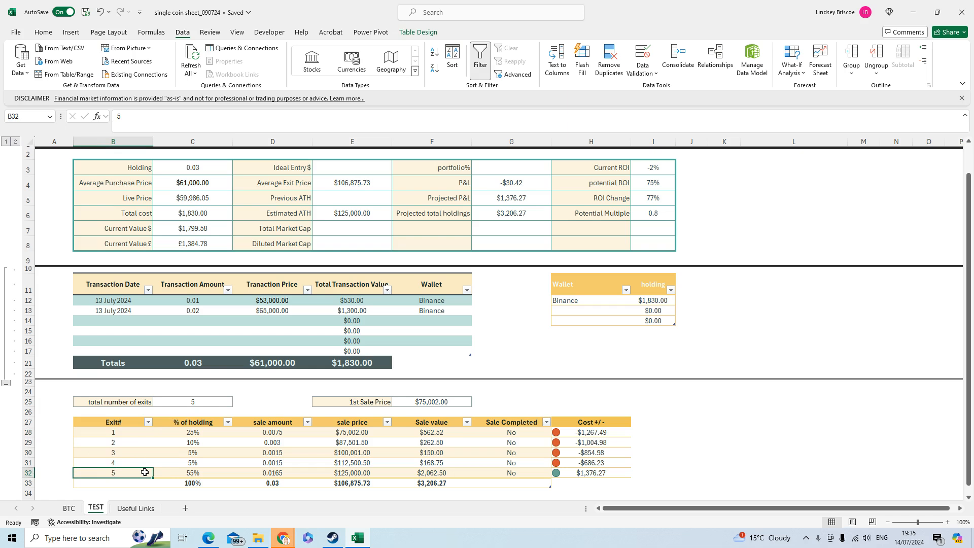
Step: Clear exit 5's number in B32, check the sale price formula in E31, and re-enter 5 in B32
key("Delete")
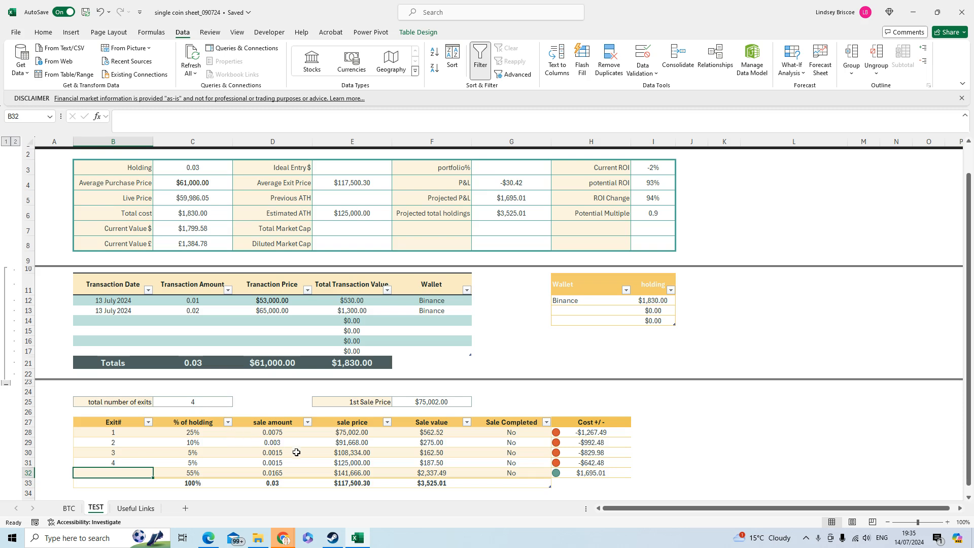
left_click(363, 463)
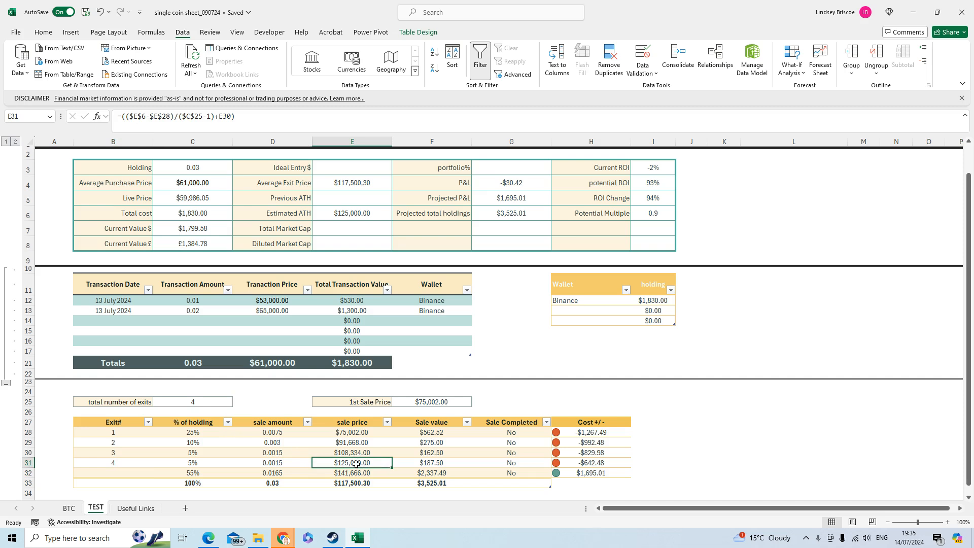
left_click(415, 464)
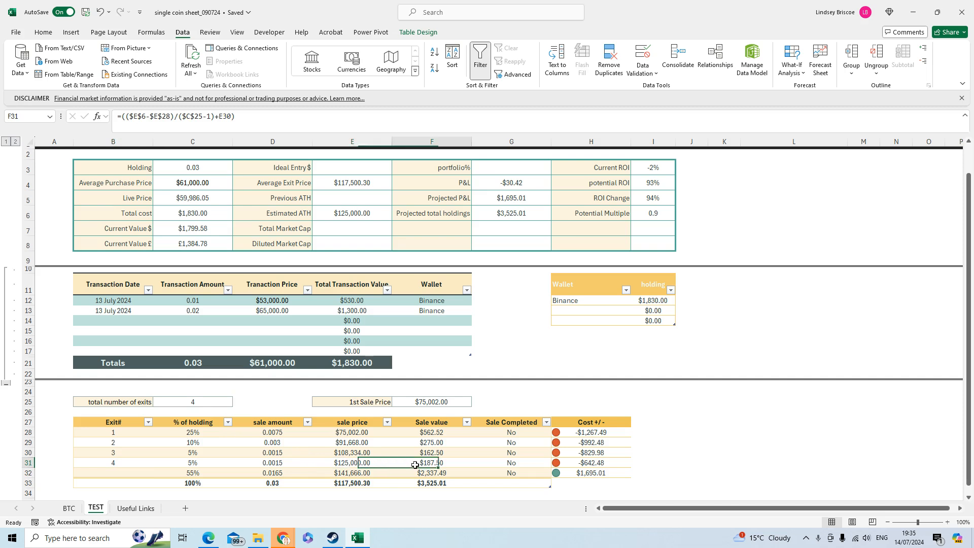
left_click(354, 464)
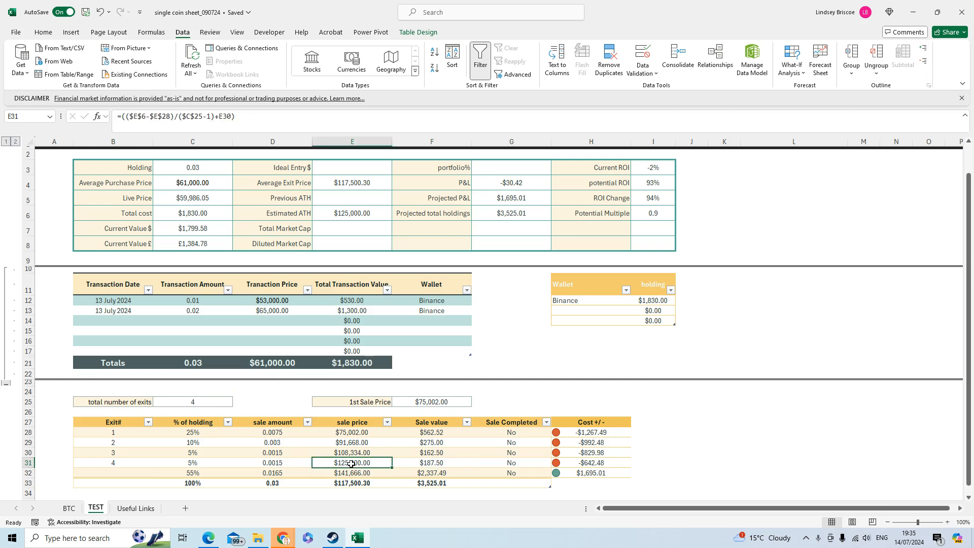
left_click(115, 472)
type("5")
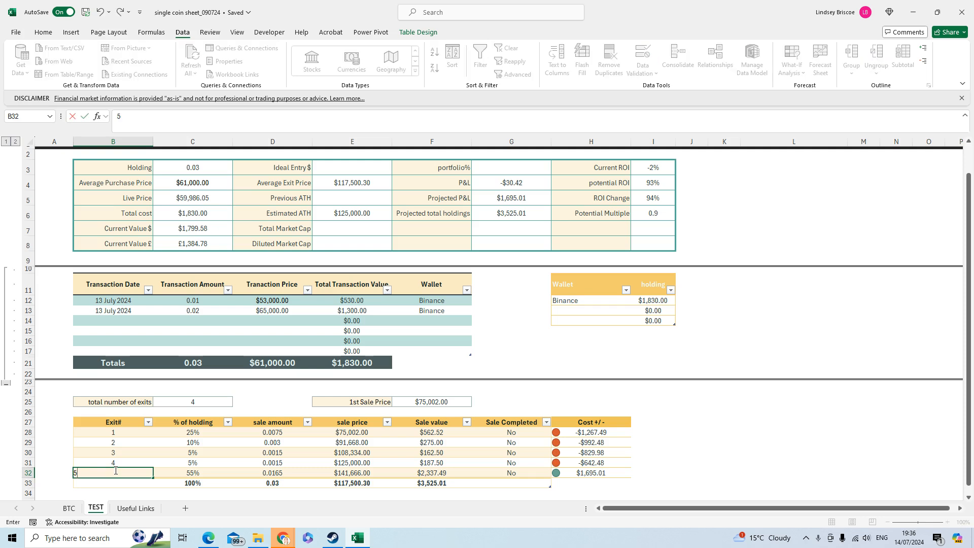
key("Return")
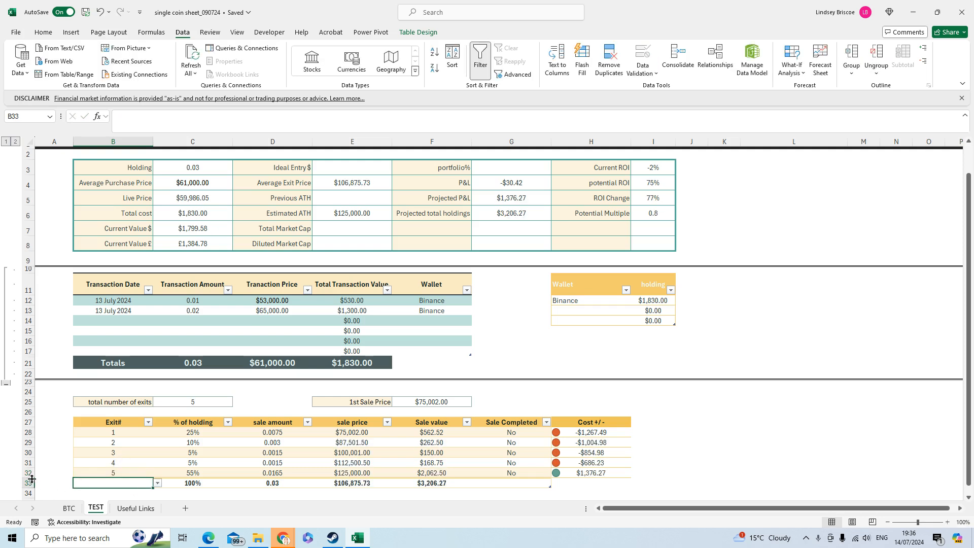
Step: Insert a table row below exit 5 in the exit table
left_click(29, 474)
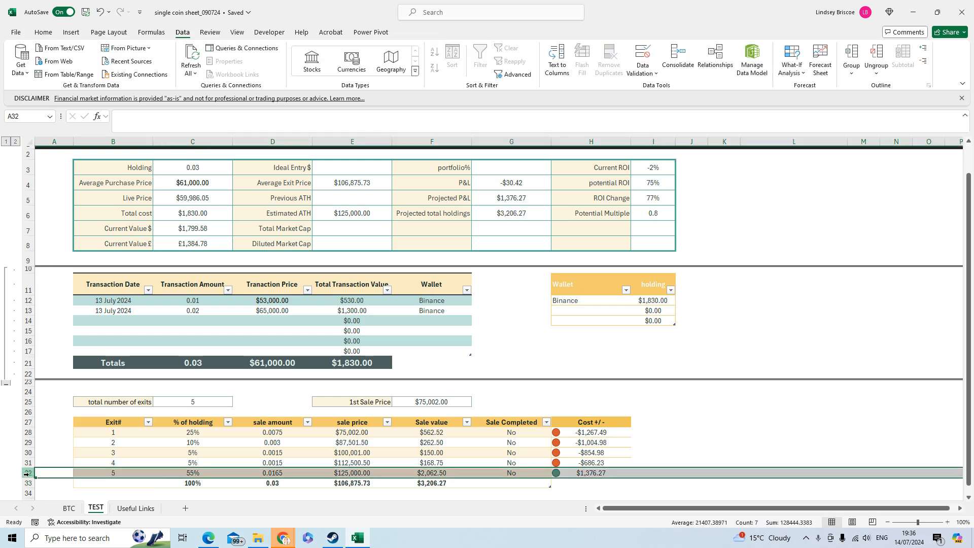
left_click(72, 474)
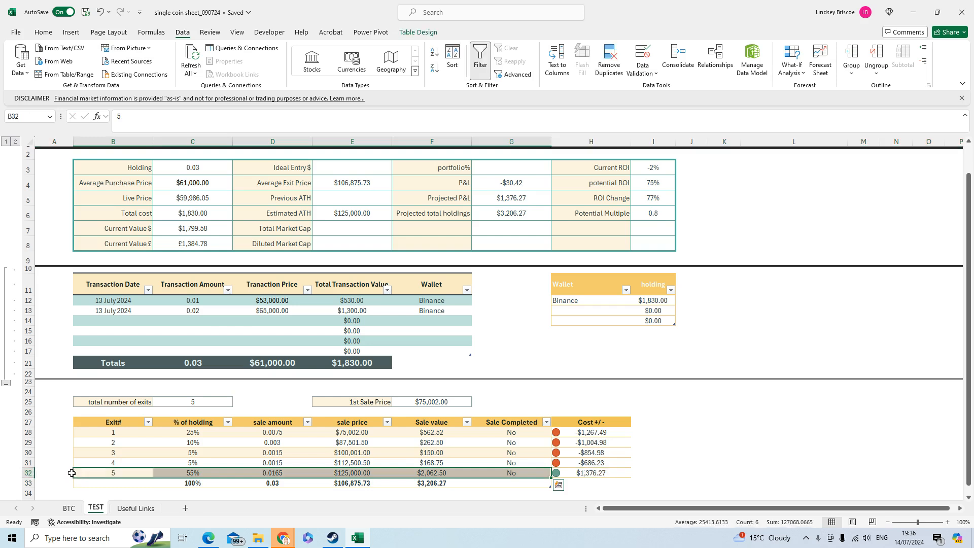
left_click(72, 474)
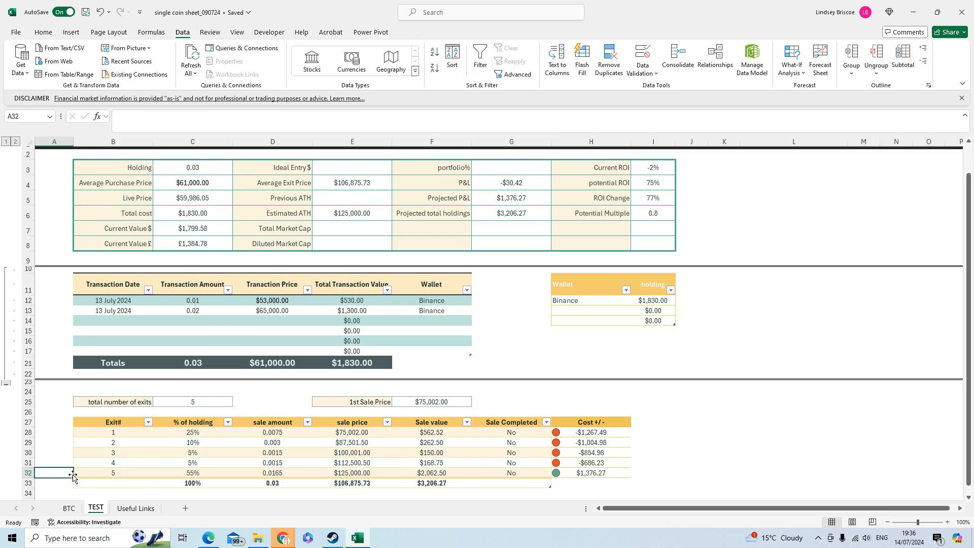
left_click(72, 474)
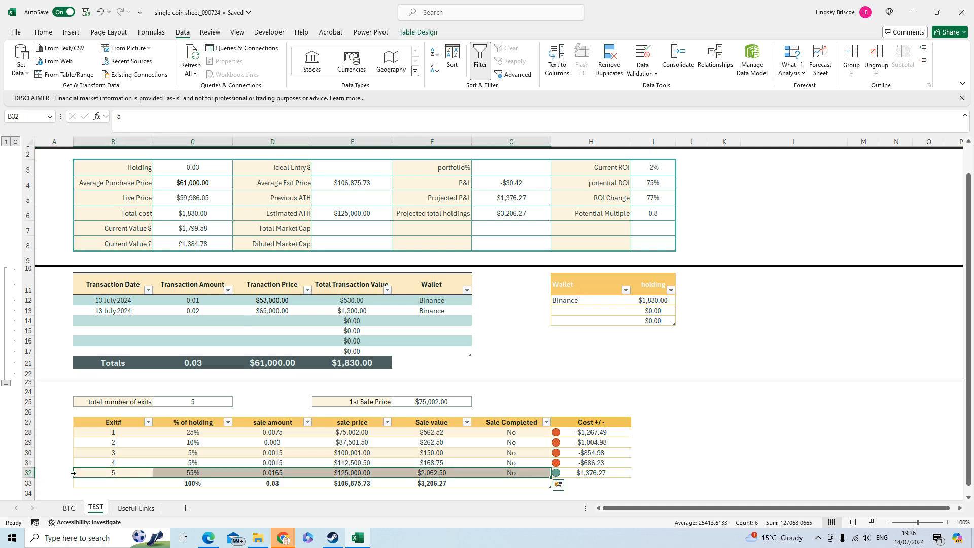
right_click(74, 473)
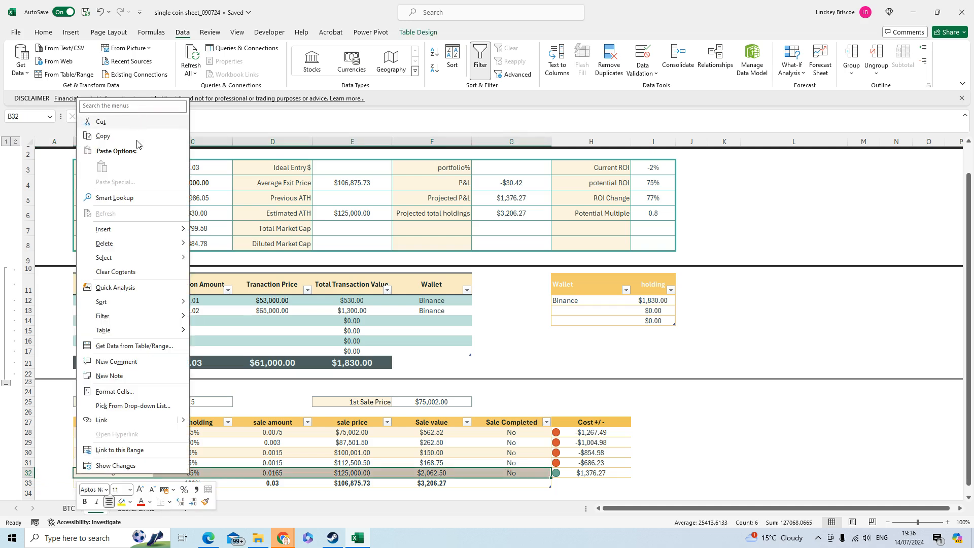
mouse_move(139, 229)
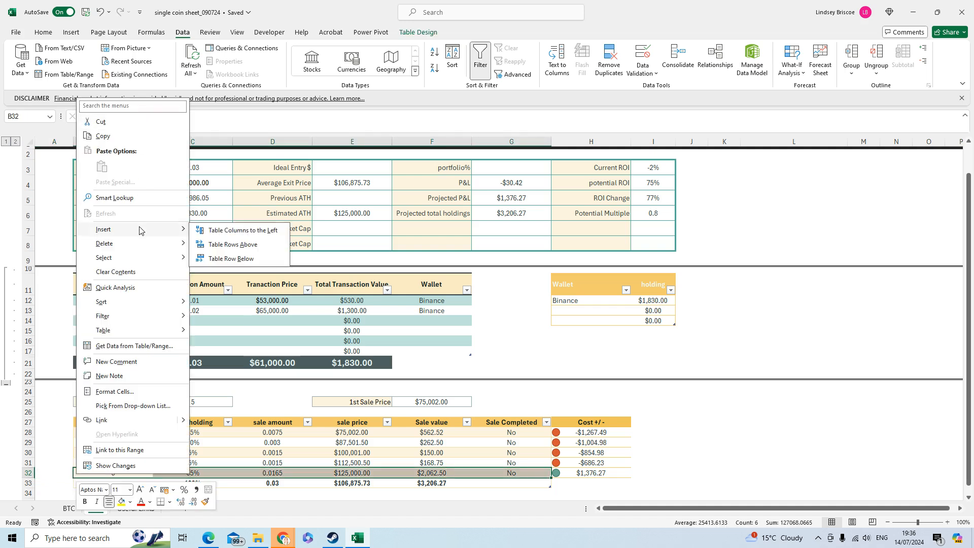
left_click(247, 260)
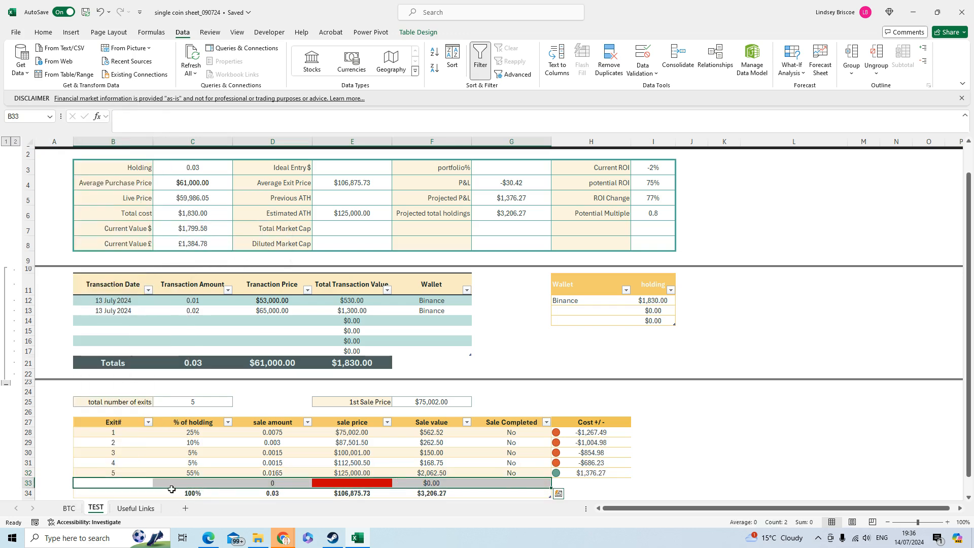
Step: Enter exit number 6 in B33, and set the % of holding to 50% for exit 5 and 5% for exit 6
left_click(129, 480)
type("6")
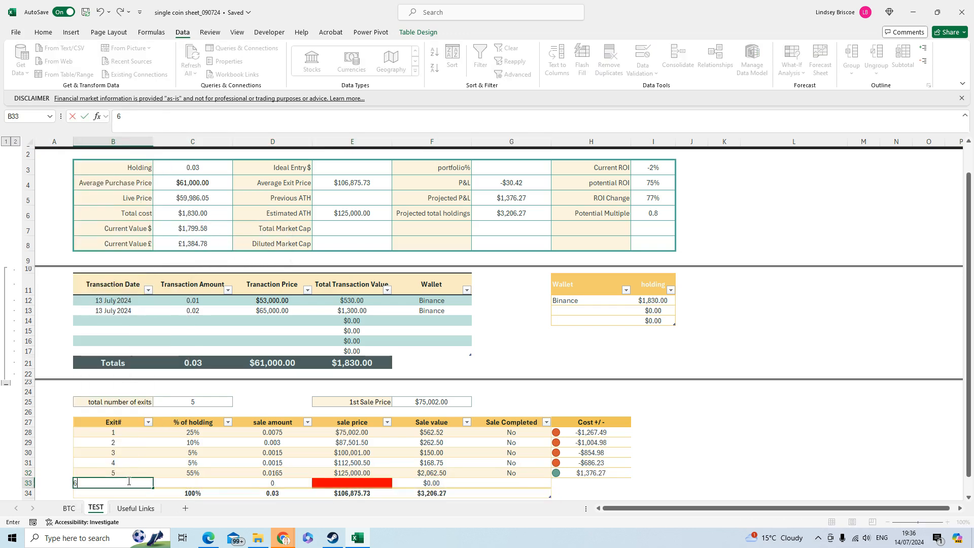
key("Tab")
key("Up")
type("50")
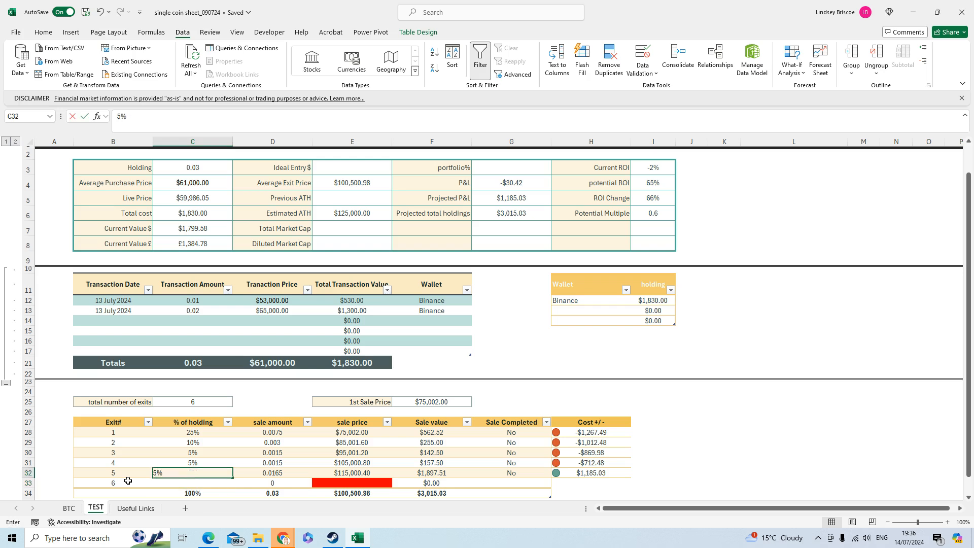
key("Return")
type("5")
key("Tab")
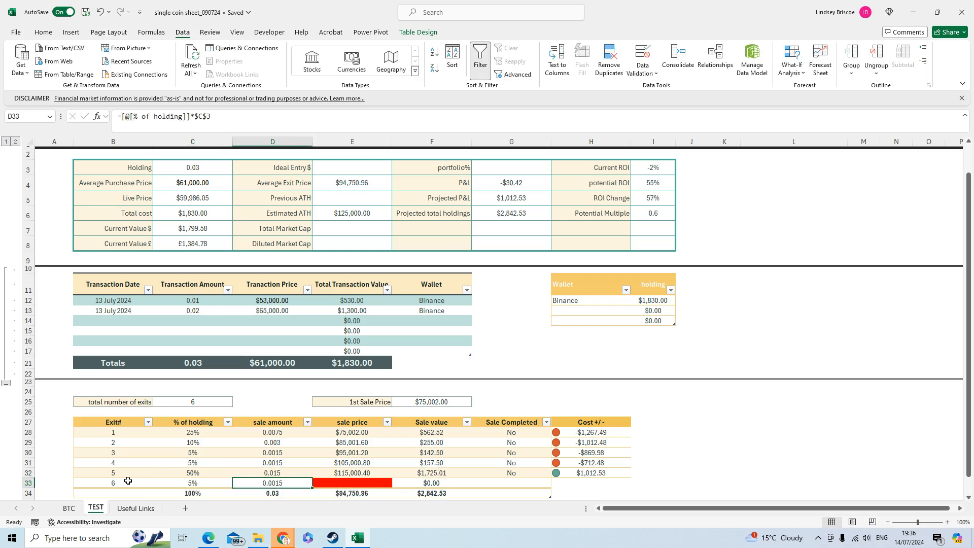
Step: Fill exit 5's sale price and Cost +/- formulas down to exit 6 in row 33
key("Tab")
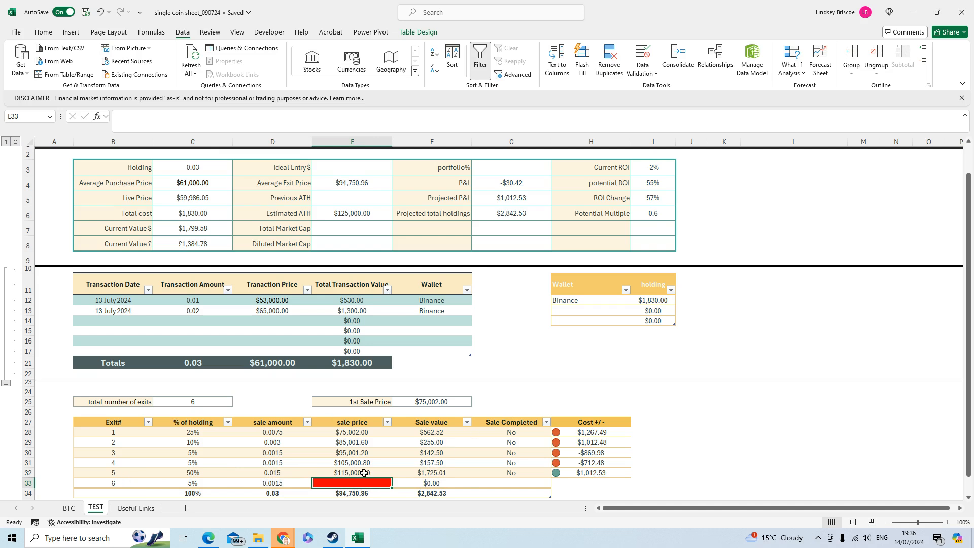
left_click_drag(366, 475, 469, 487)
left_click(550, 477)
left_click_drag(552, 479, 552, 487)
left_click(595, 474)
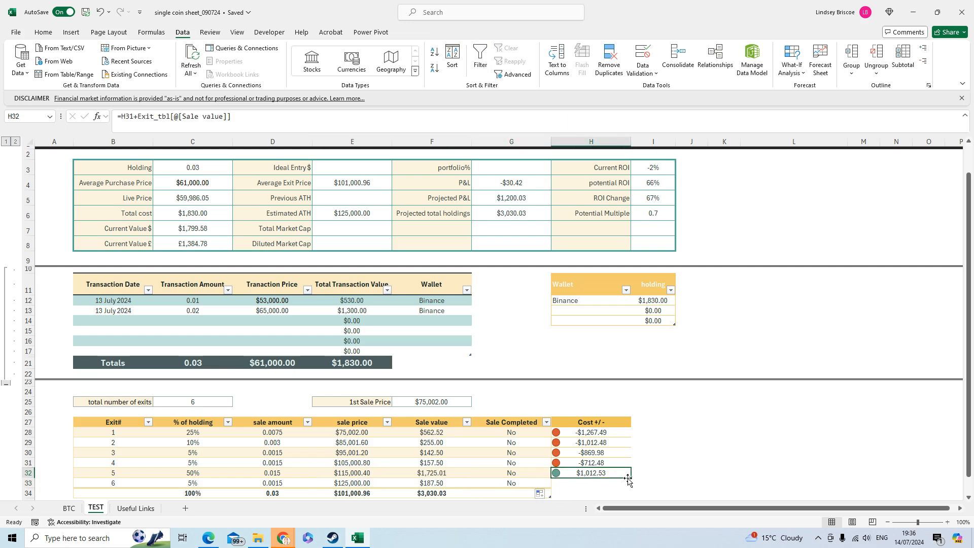
left_click_drag(631, 479, 631, 488)
left_click(591, 483)
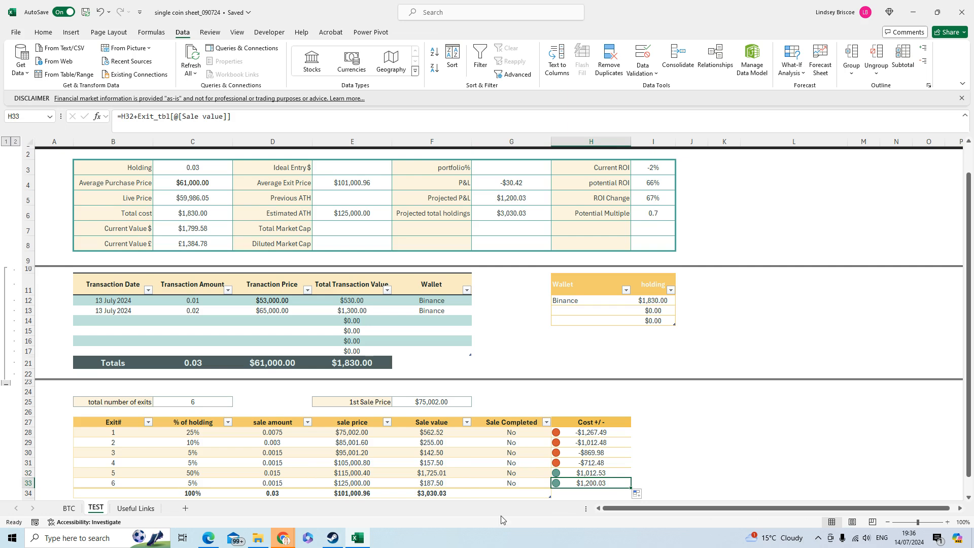
Step: Check the Sale value total in F34 against Projected total holdings, Average Exit Price, Estimated ATH and the exit count in C25
left_click(434, 494)
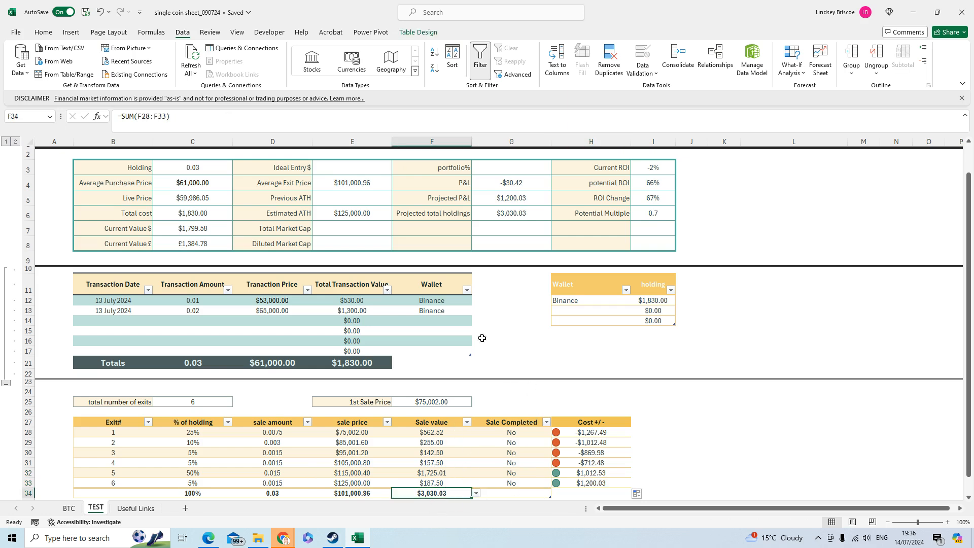
left_click(532, 213)
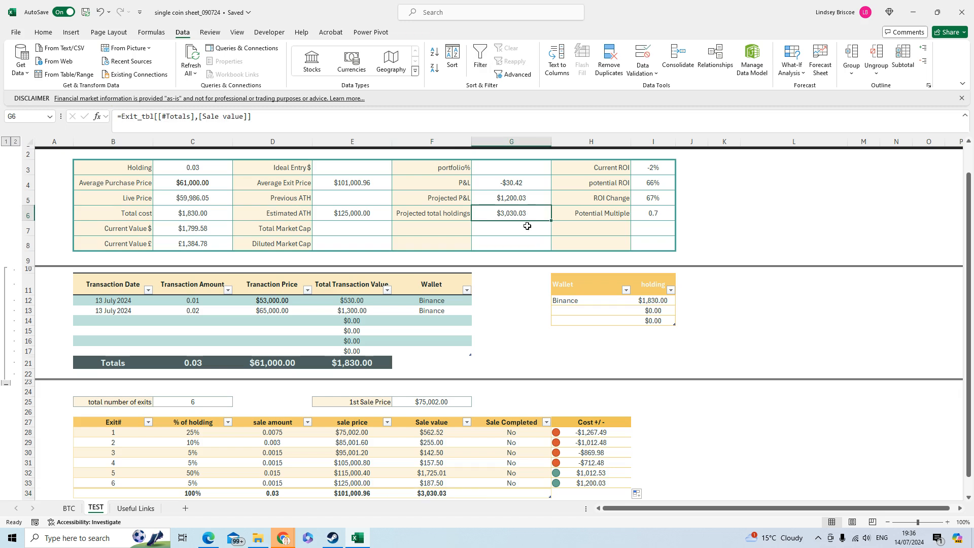
left_click(354, 180)
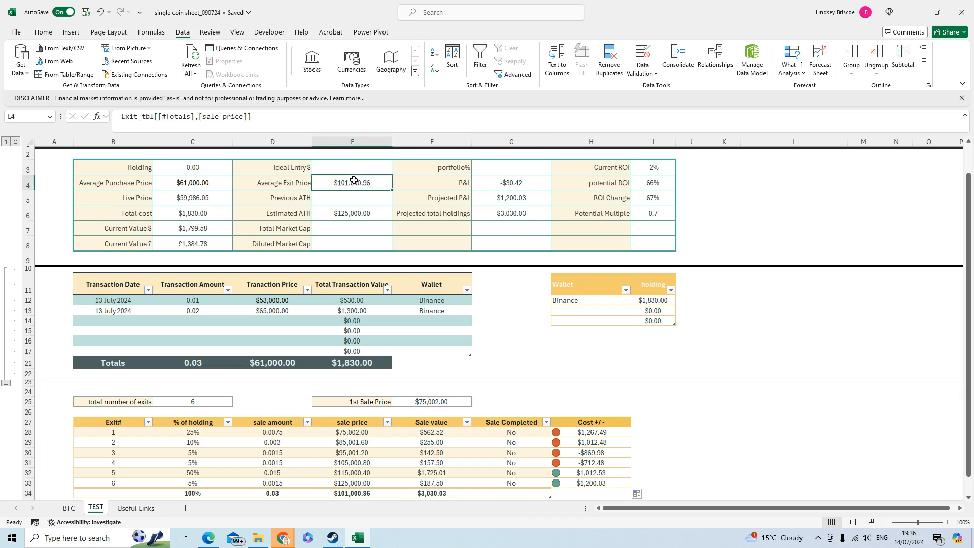
left_click(354, 216)
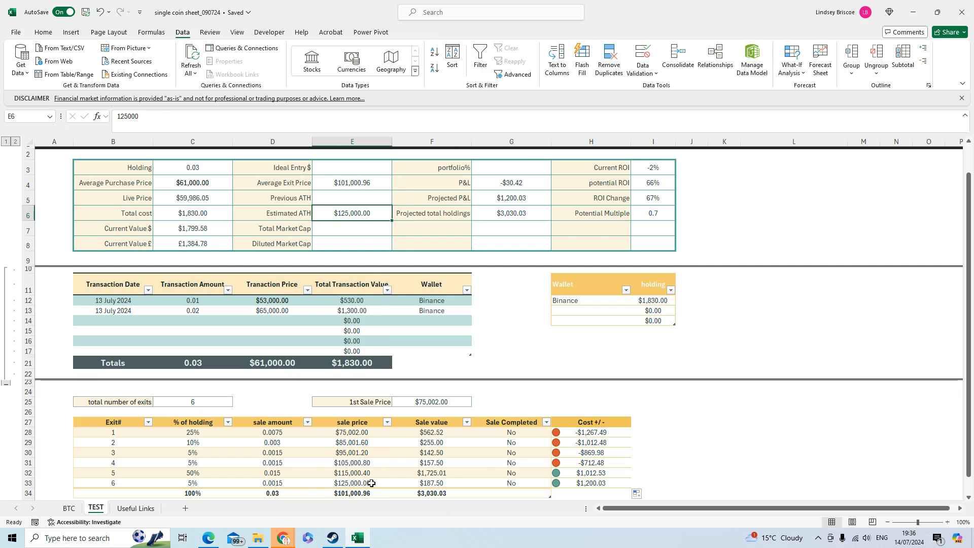
left_click(206, 402)
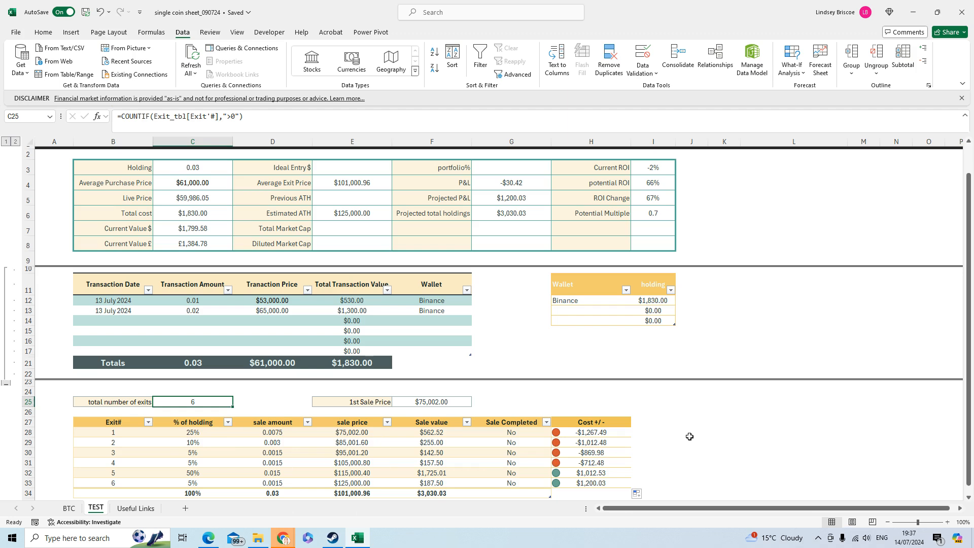
scroll(686, 436, "up", 1)
scroll(707, 442, "down", 3)
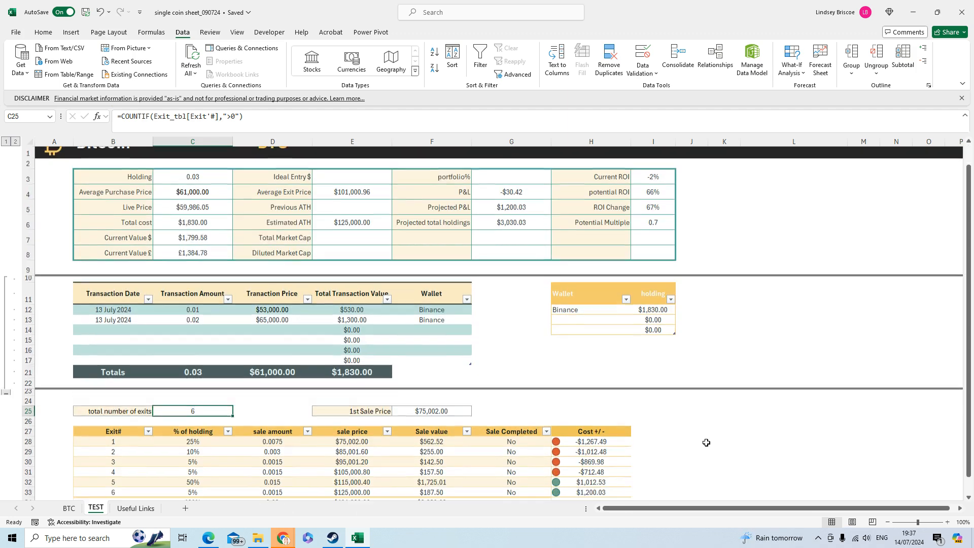
scroll(699, 442, "up", 2)
scroll(697, 441, "up", 1)
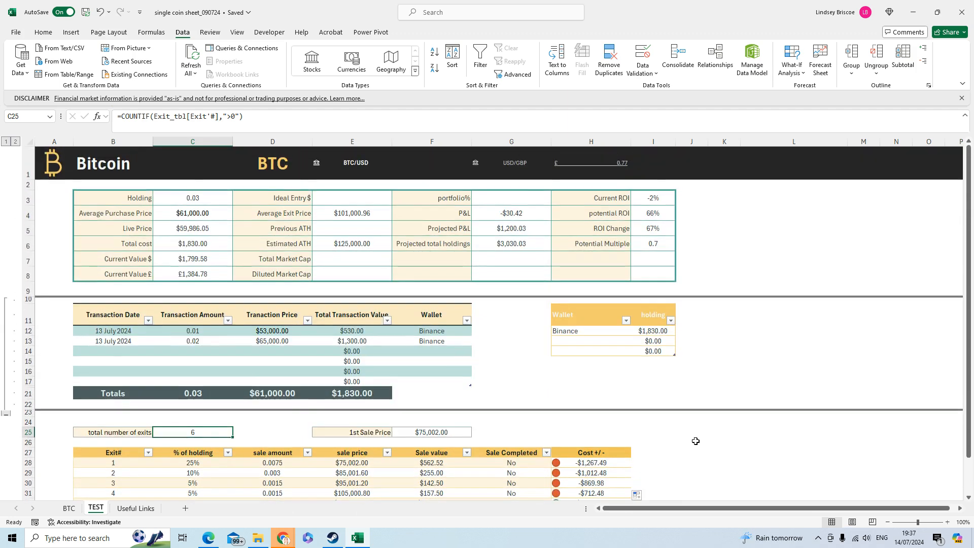
Step: Review the summary block's portfolio%, Previous ATH, Total Market Cap and Diluted Market Cap fields and the spare label cells
scroll(692, 437, "down", 1)
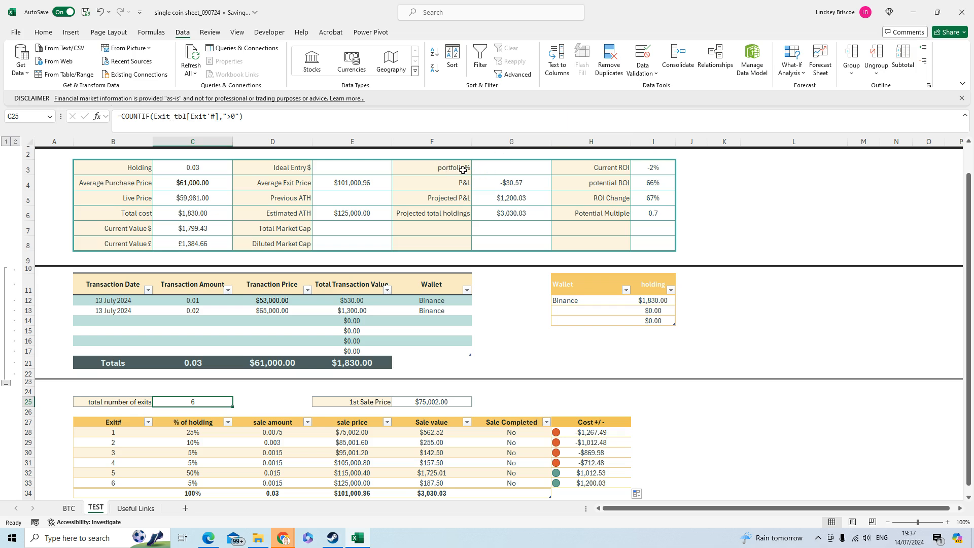
left_click(510, 168)
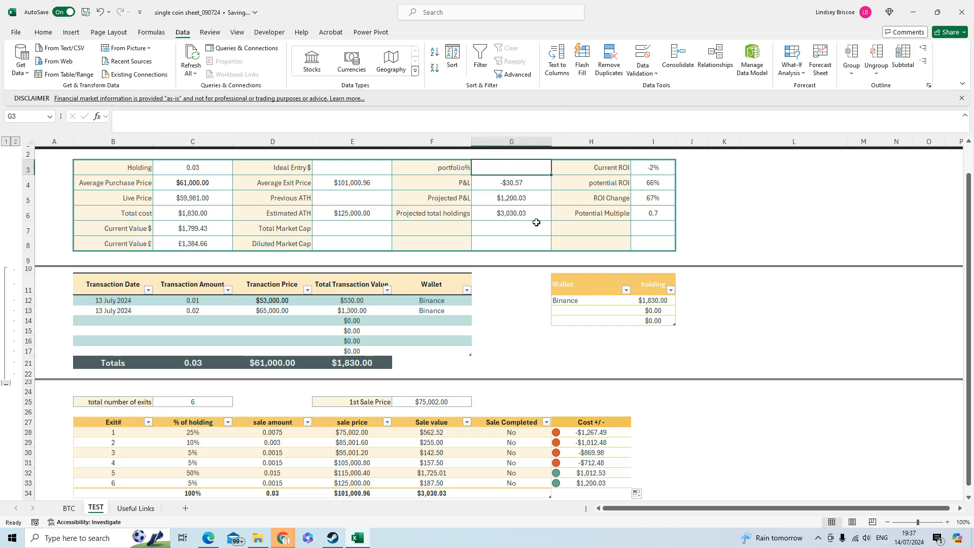
scroll(512, 242, "up", 2)
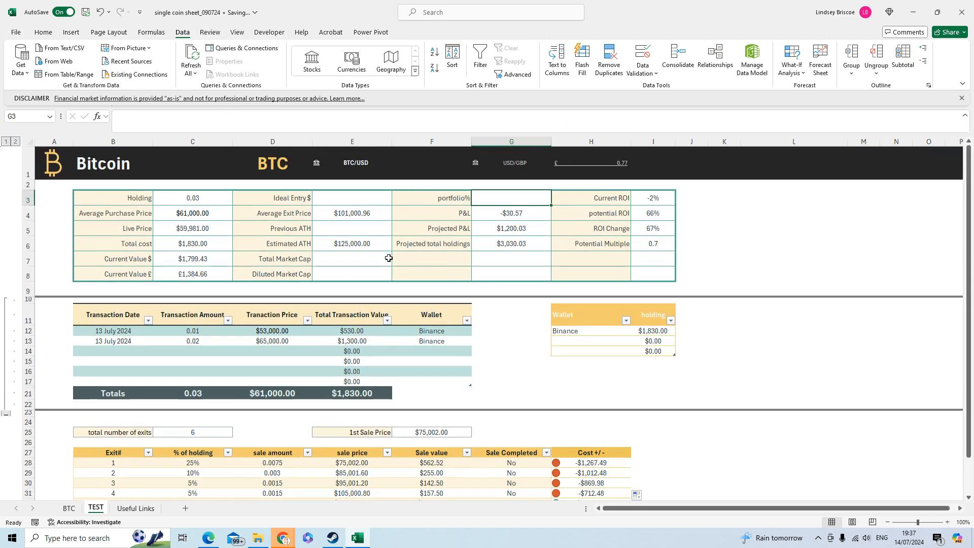
left_click(288, 231)
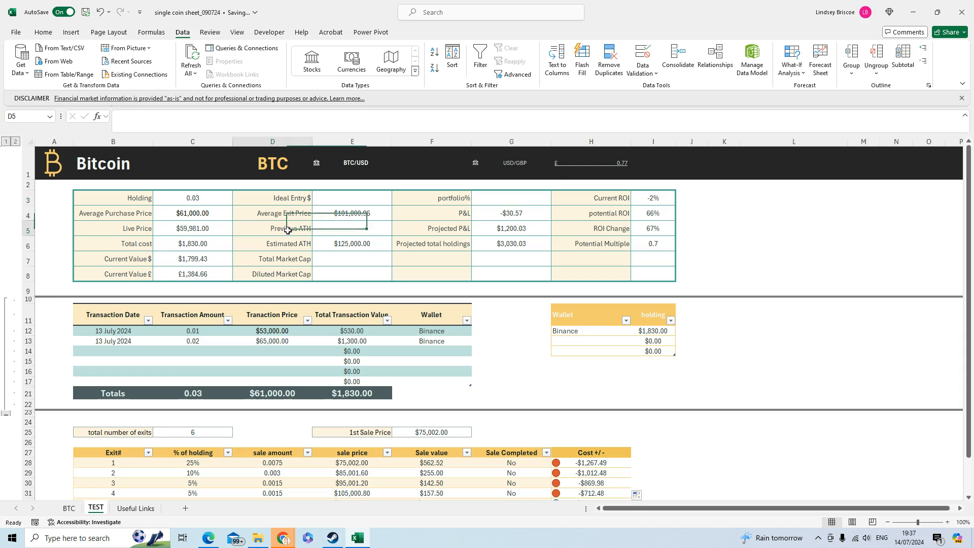
left_click(289, 261)
left_click(289, 275)
left_click(430, 248)
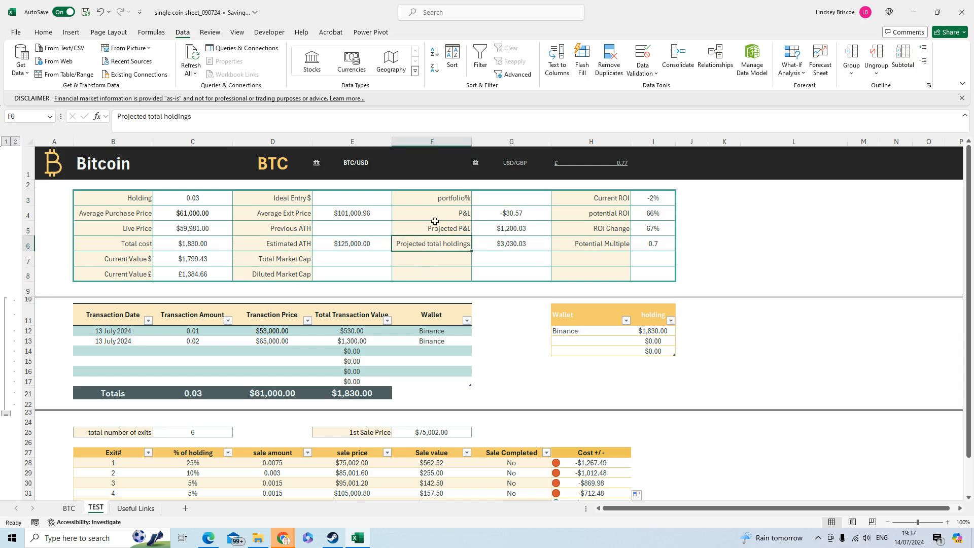
left_click(432, 199)
left_click(588, 259)
left_click(431, 266)
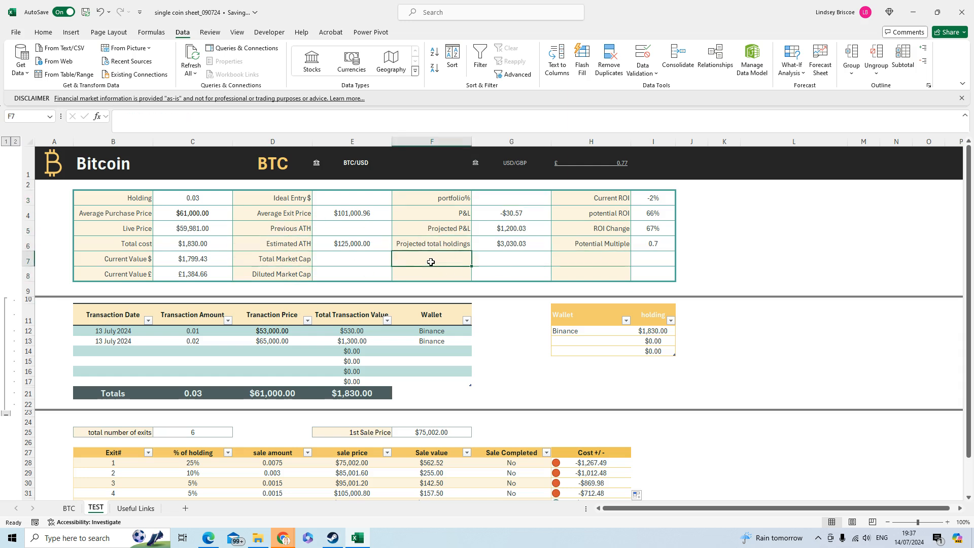
left_click(292, 264)
left_click(284, 273)
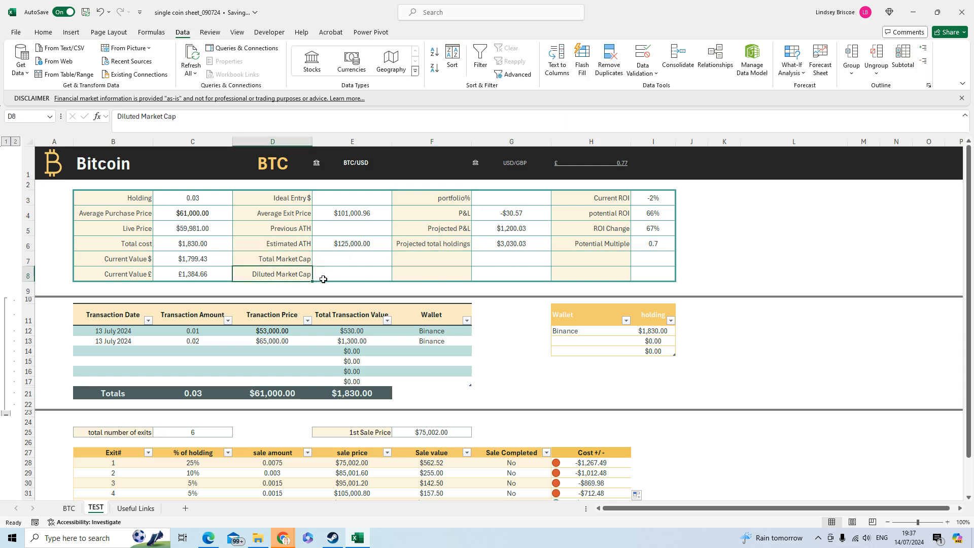
left_click(302, 231)
left_click(293, 260)
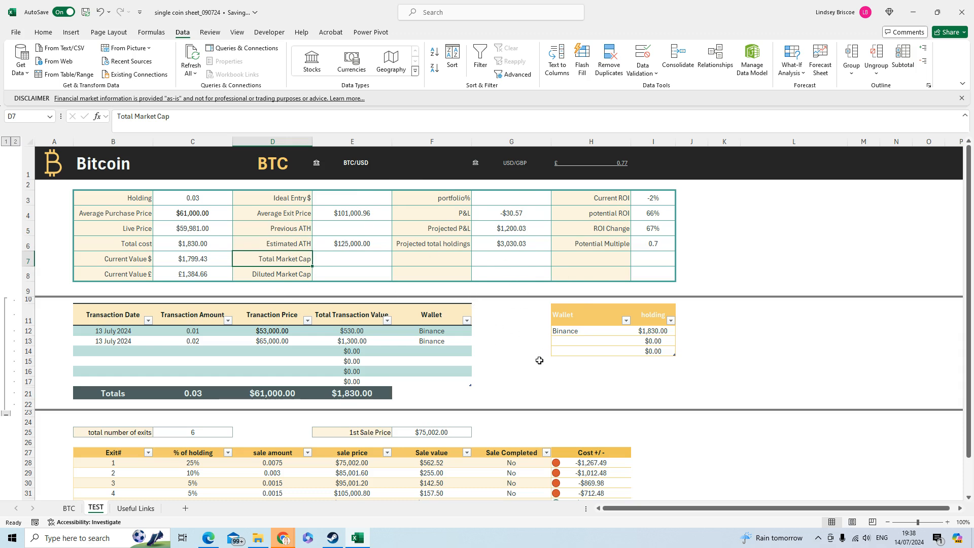
scroll(539, 359, "down", 3)
scroll(551, 379, "up", 3)
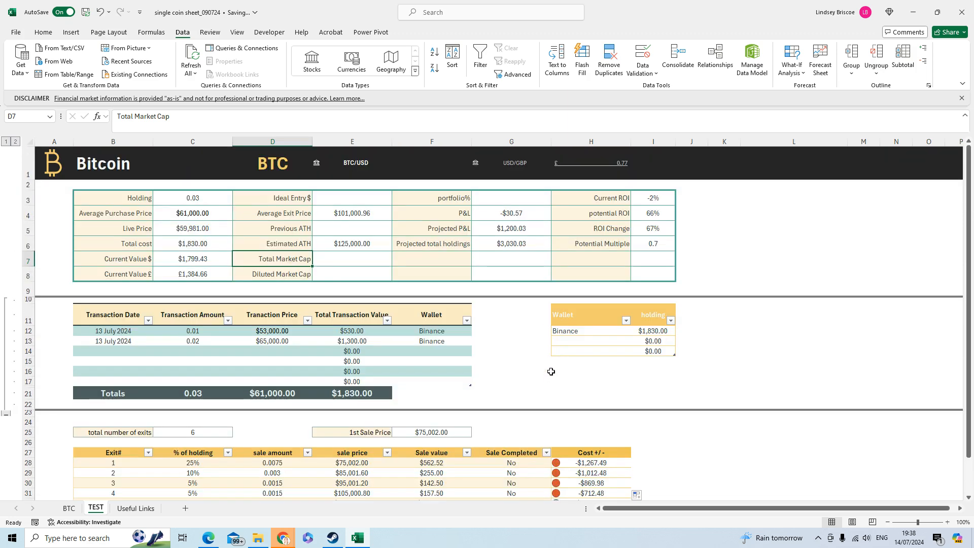